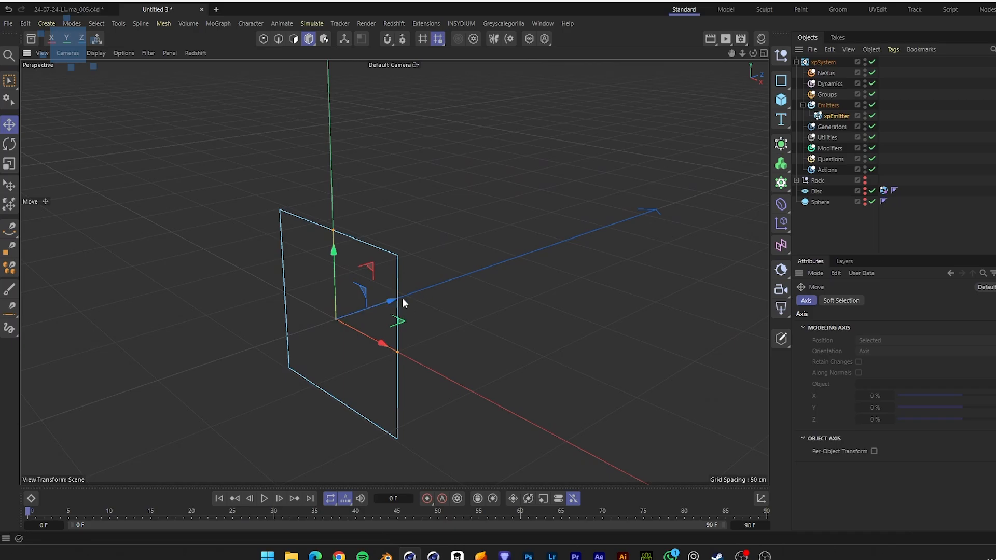
Change the xpEmitter's emitter shape to Cylinder
click(832, 117)
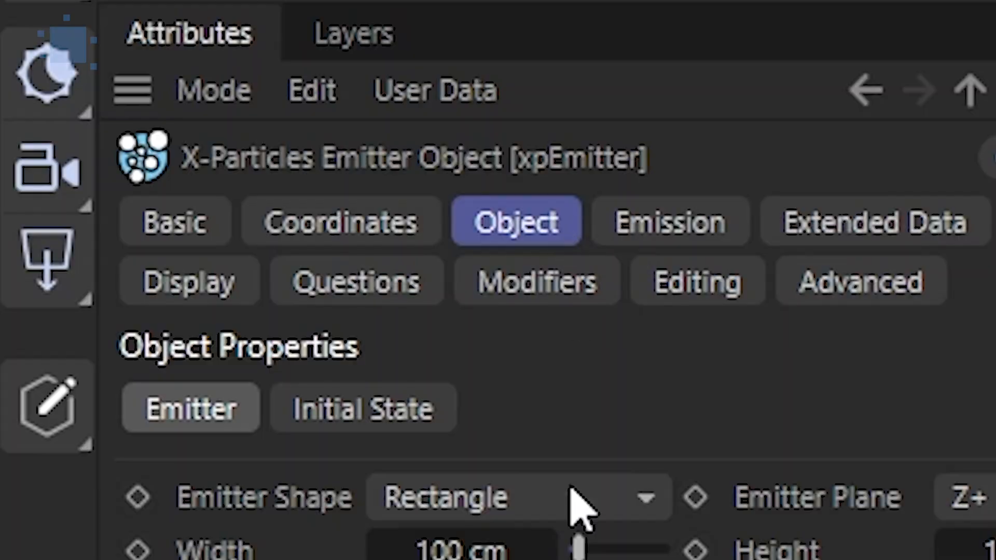
click(875, 358)
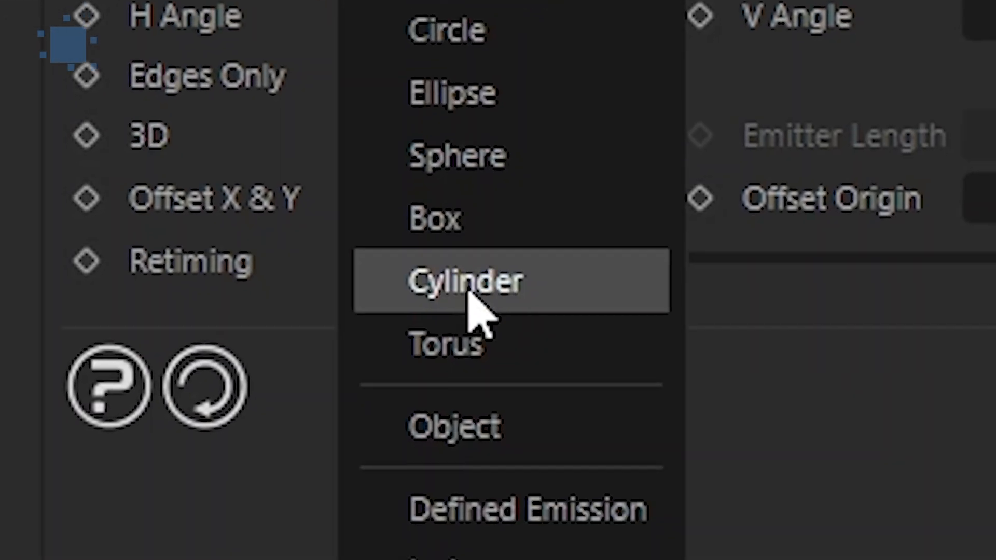
click(484, 422)
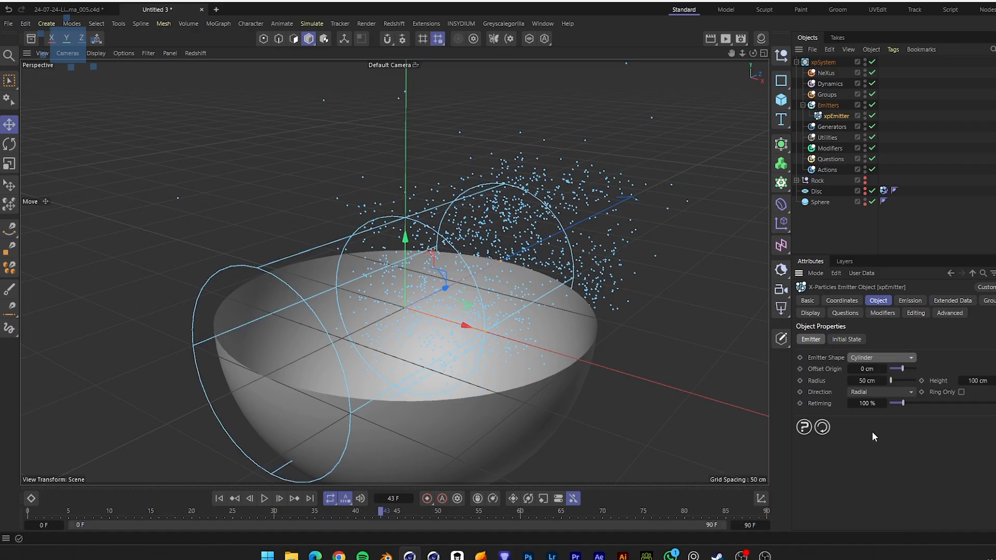
Rotate the cylinder emitter so its axis points vertically inside the hemisphere bowl
drag(497, 256, 416, 268)
key(r)
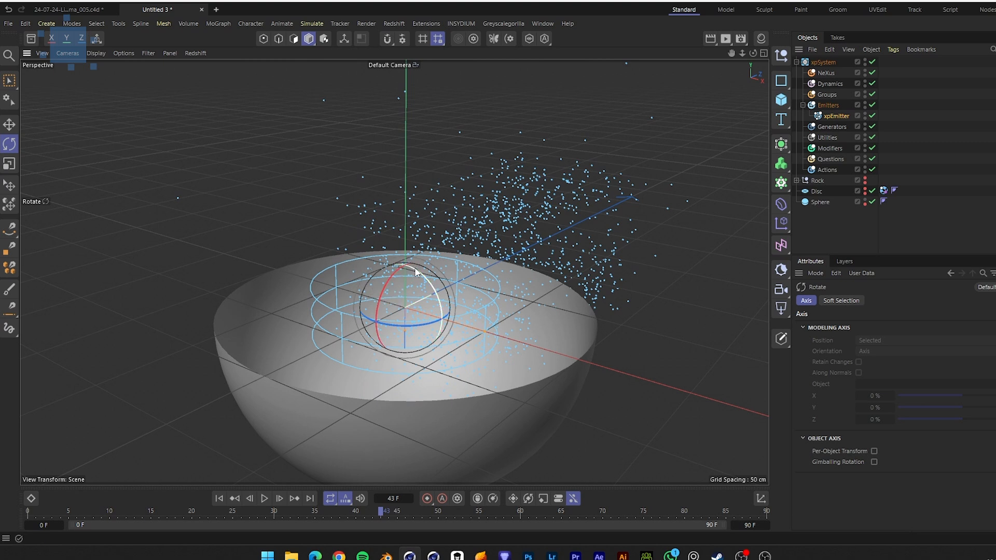
alt+drag(503, 336, 482, 328)
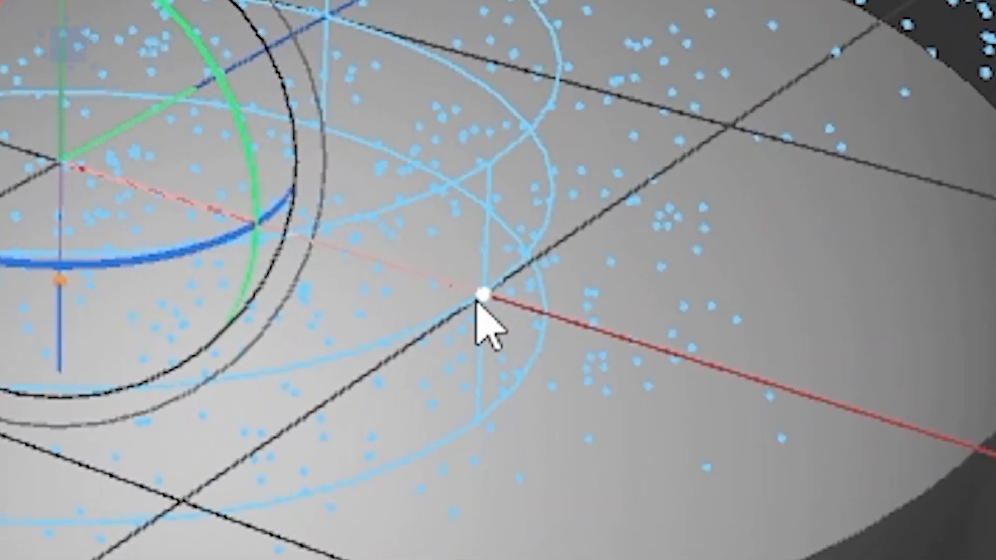
click(482, 305)
drag(486, 310, 673, 371)
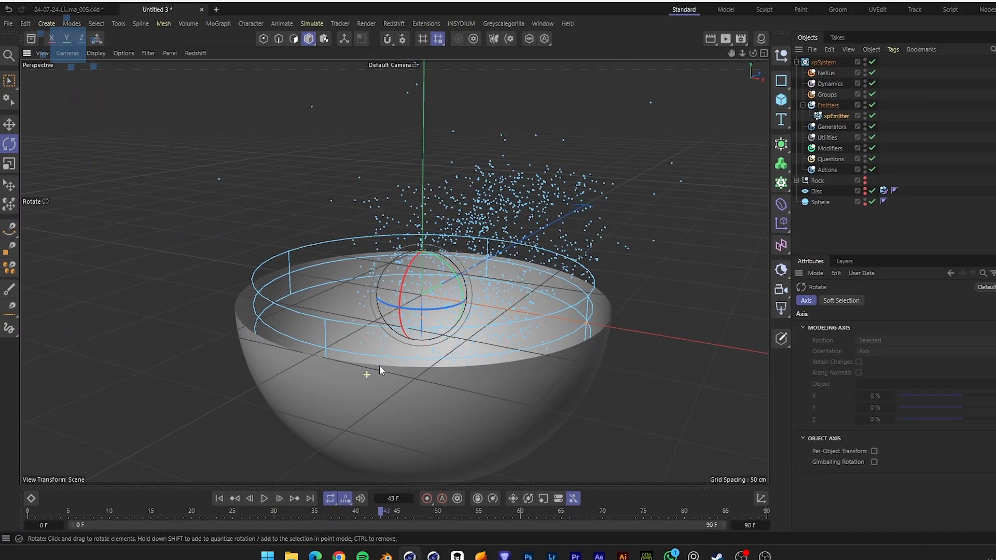
alt+drag(379, 366, 381, 373)
Copy the X-Particles collider tag from the disc onto the sphere
click(826, 202)
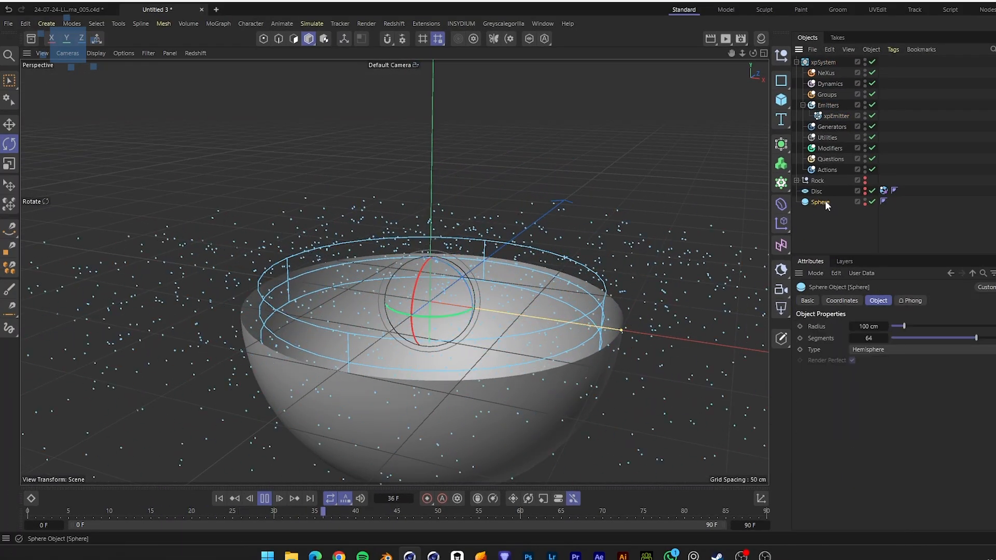
ctrl+drag(884, 191, 881, 205)
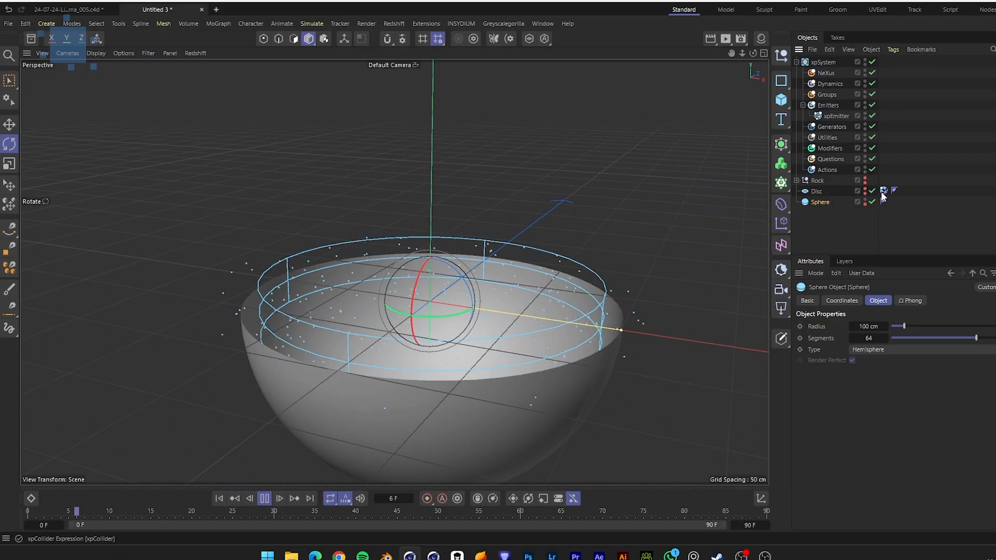
ctrl+drag(520, 280, 524, 281)
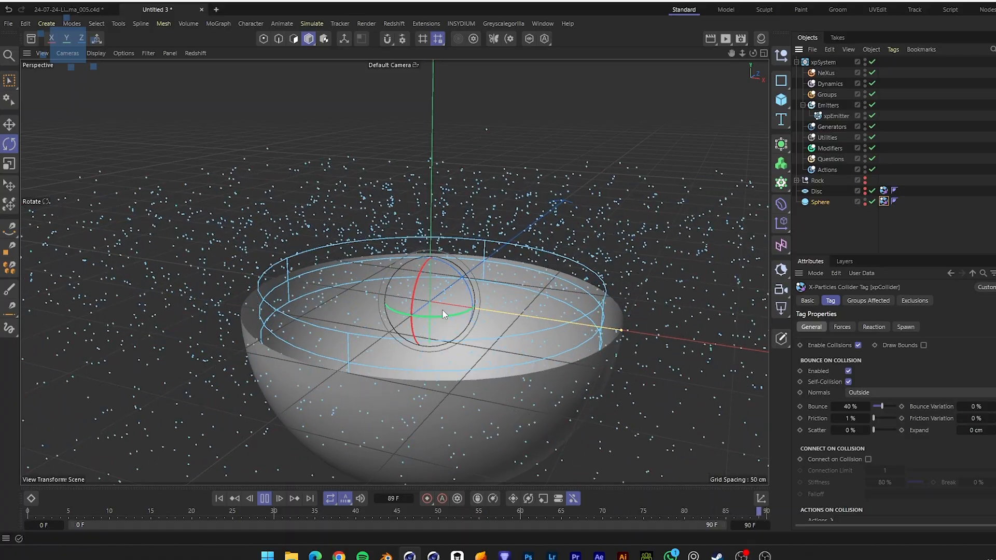
mouse_move(544, 329)
alt+mouse_down()
mouse_move(551, 303)
mouse_move(533, 329)
alt+mouse_up()
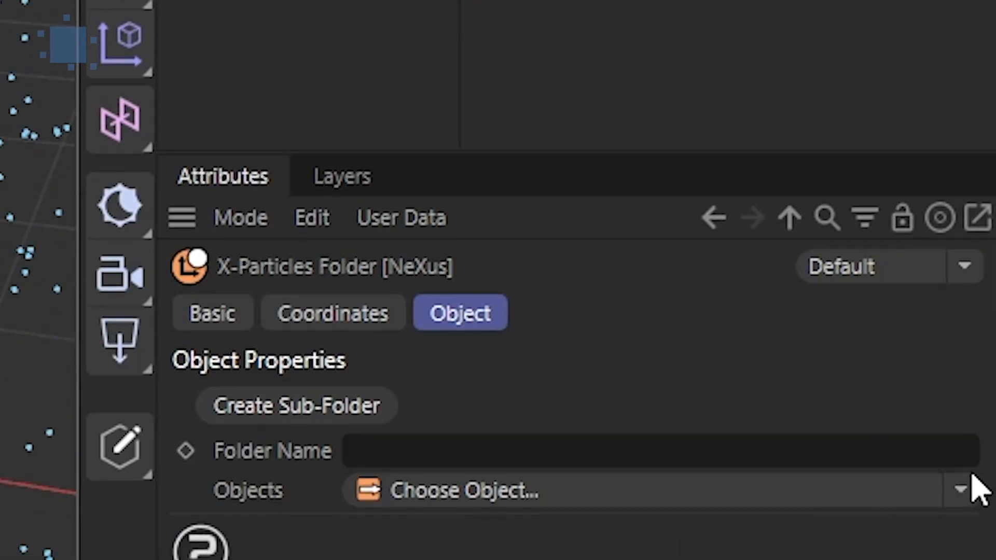
Add nxGravity and nxFluids modifiers to the NeXus folder
click(966, 485)
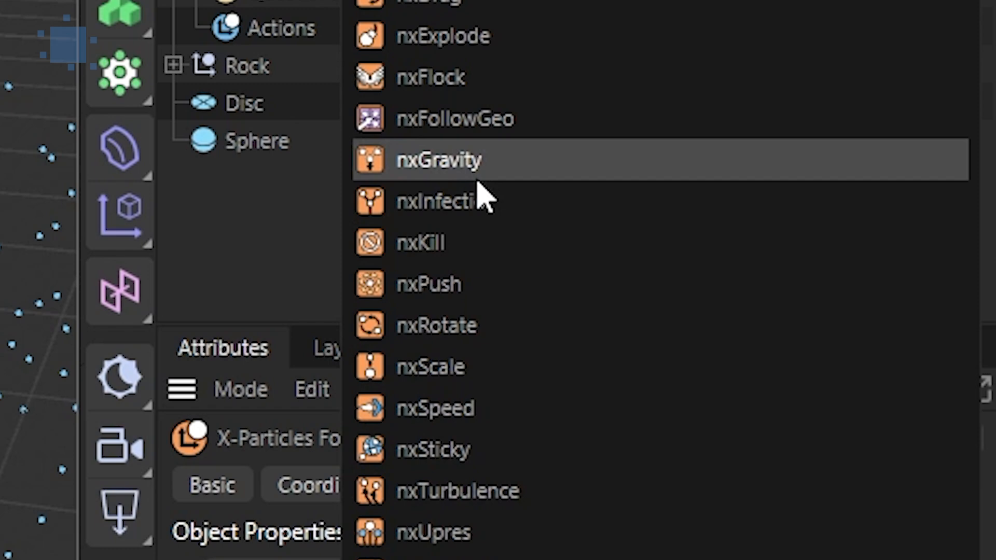
click(474, 171)
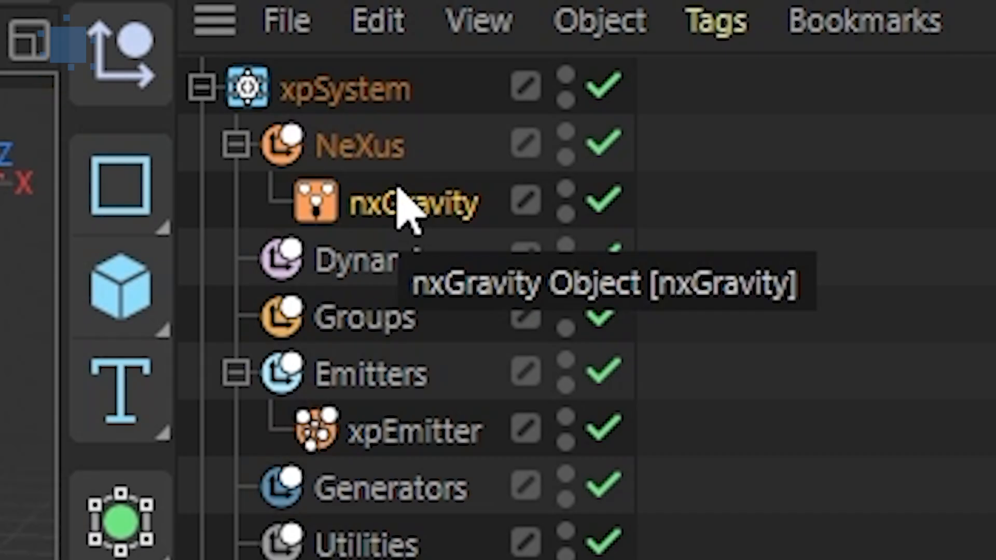
click(316, 150)
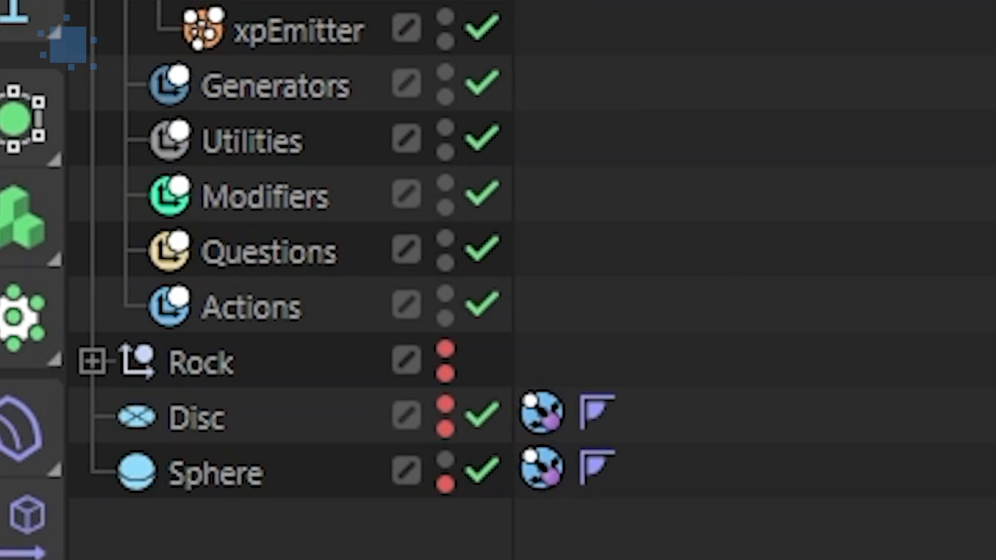
click(991, 430)
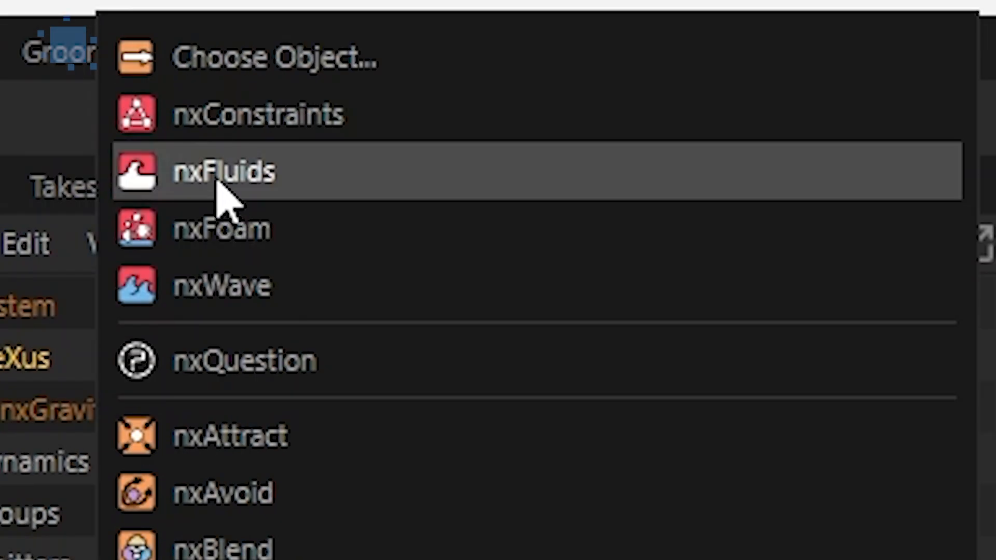
click(218, 182)
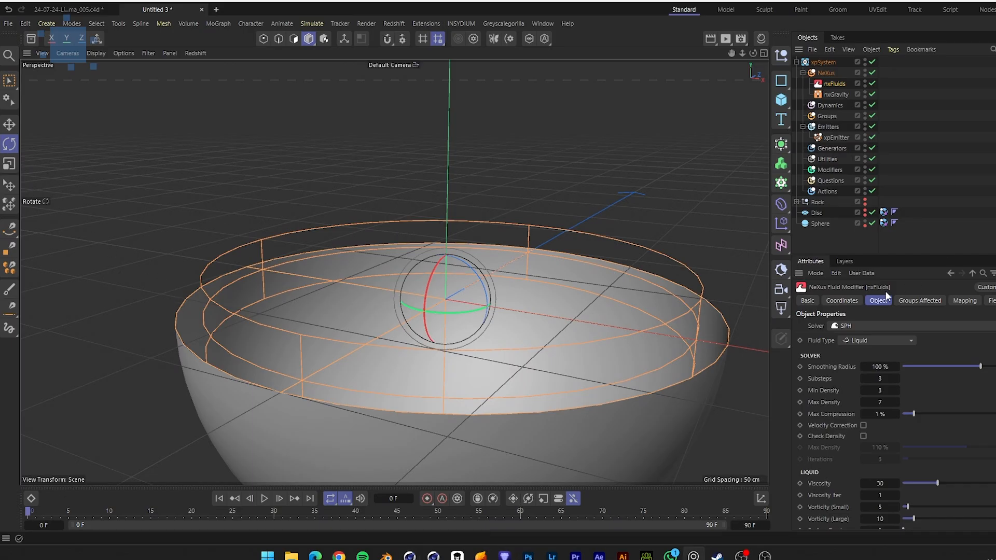
Set the scene's end frame to 300 F
scroll(829, 402, down, 3)
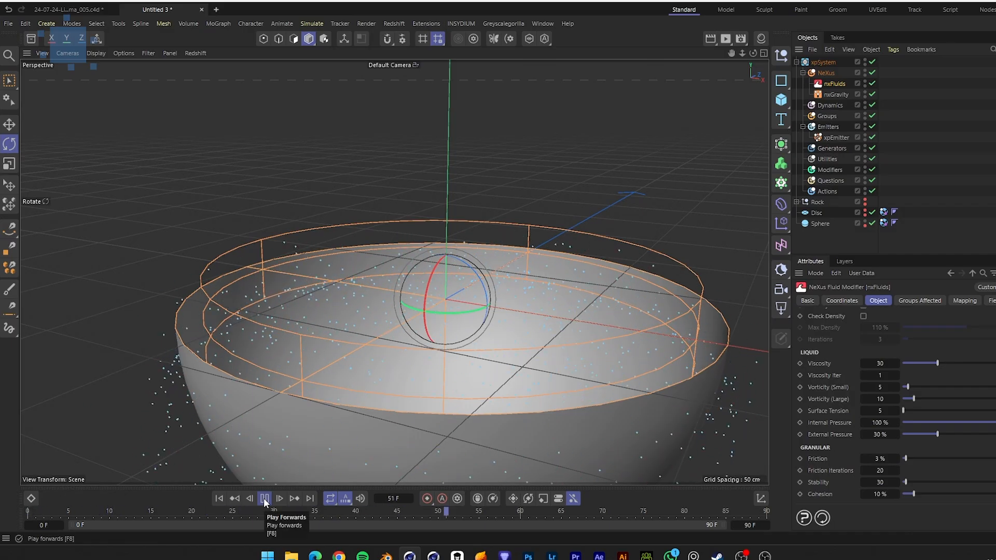
alt+drag(566, 337, 549, 354)
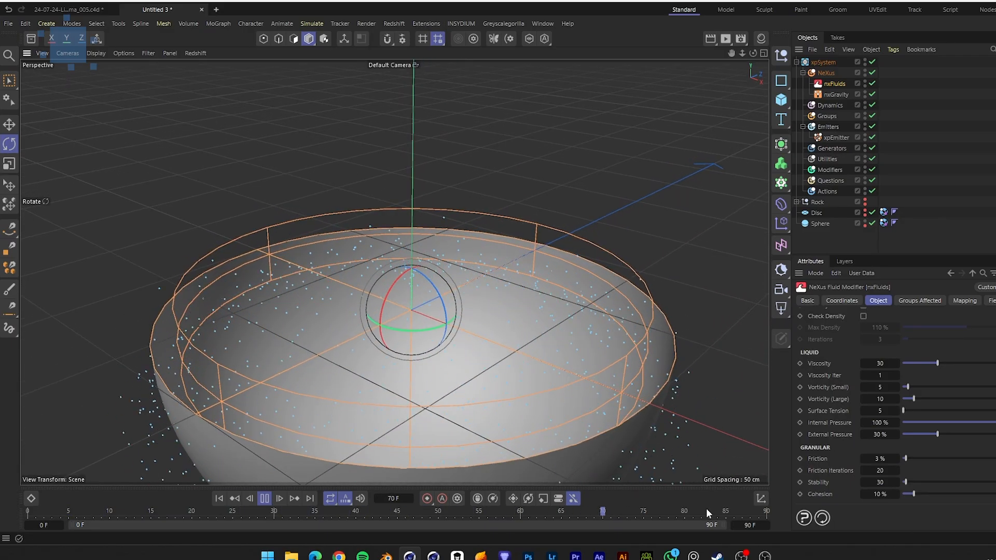
click(749, 525)
text(300)
key(Return)
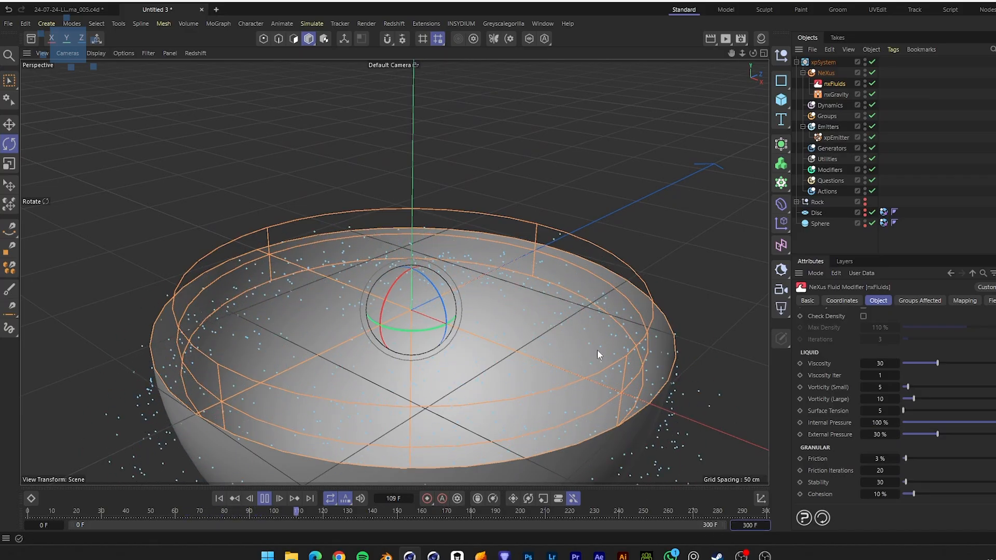
Select the hemisphere and wrap it in a Thicken generator
alt+drag(528, 361, 540, 321)
click(865, 210)
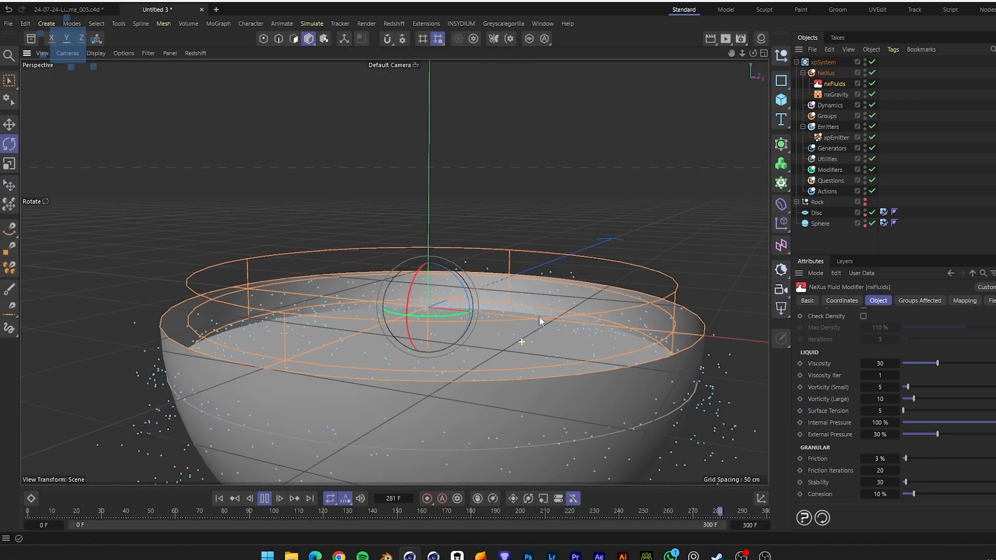
click(540, 321)
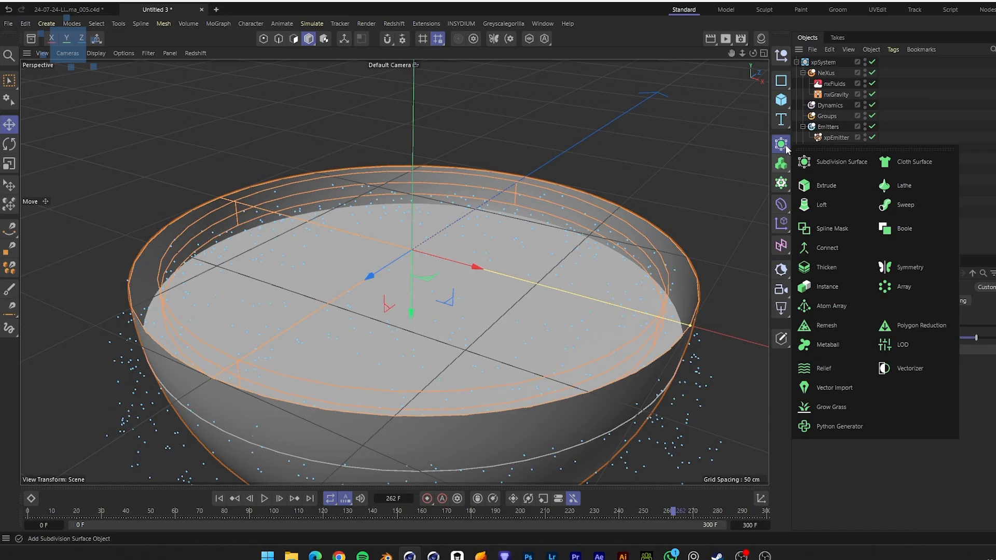
click(822, 268)
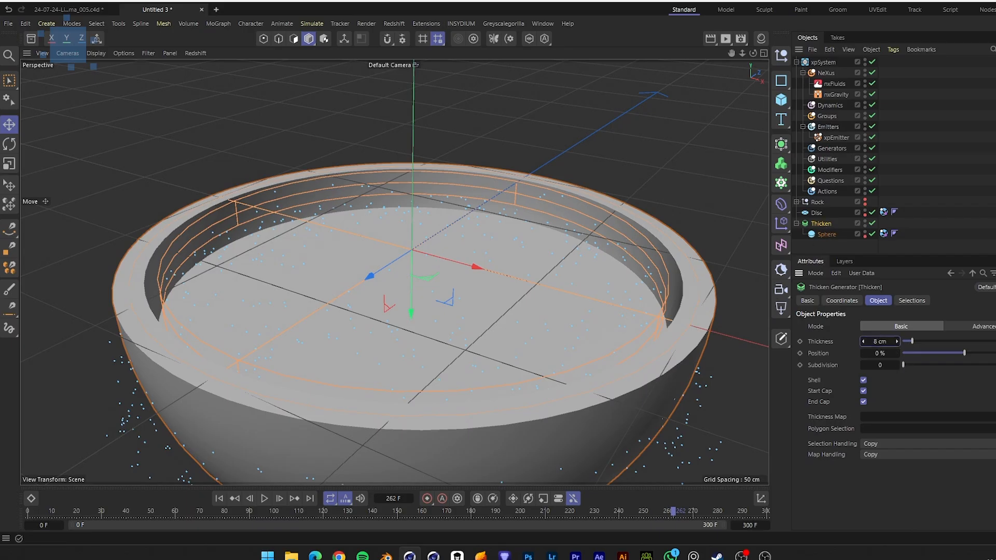
Set the Thicken generator's thickness to 1.5 cm
drag(897, 341, 891, 341)
text(.5)
key(Return)
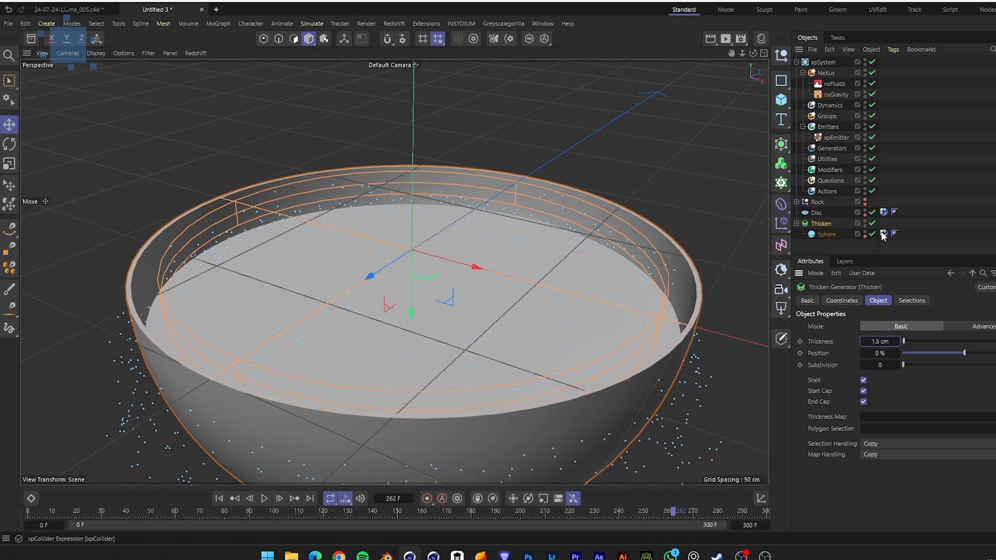
Move the collider tag from the sphere onto the Thicken object and set its Normals to Any
drag(883, 229, 884, 229)
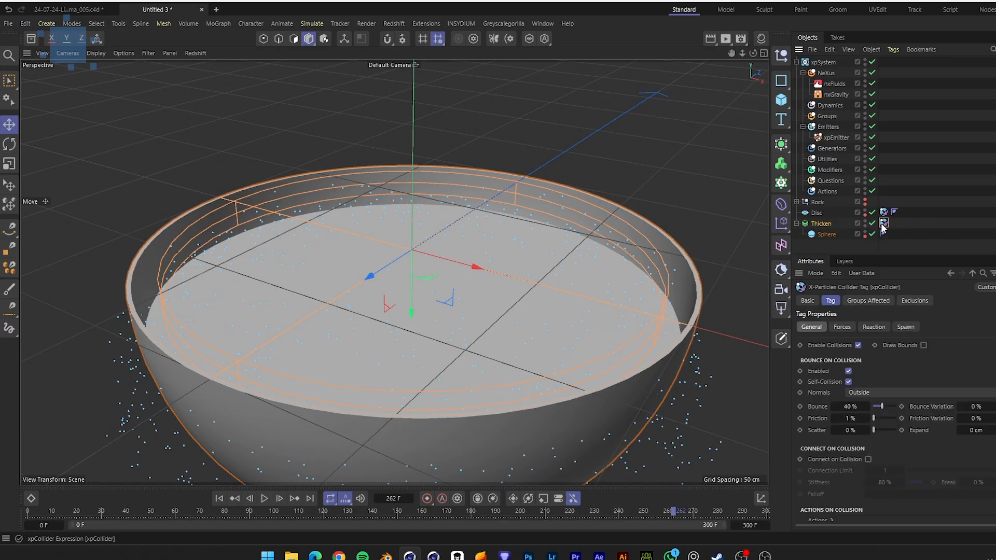
click(864, 392)
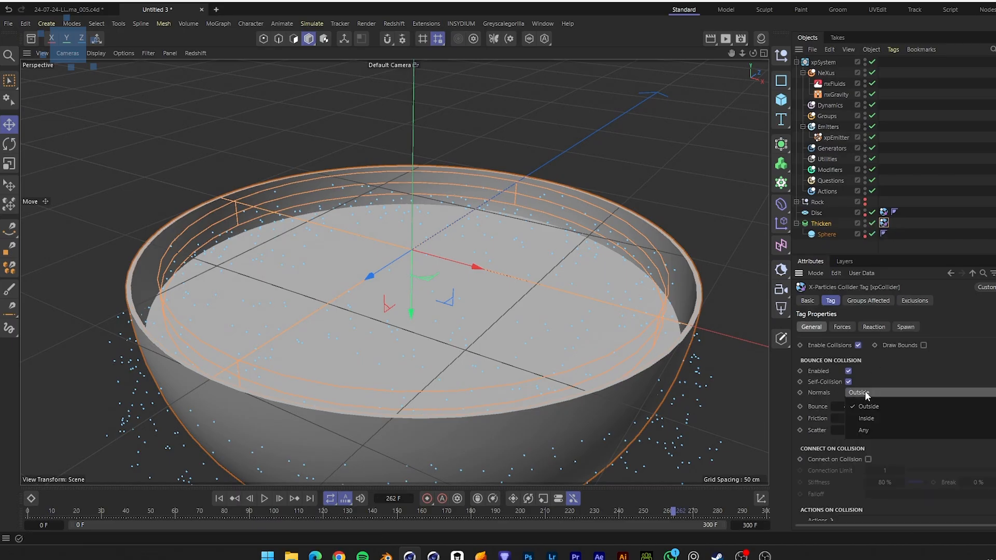
click(869, 428)
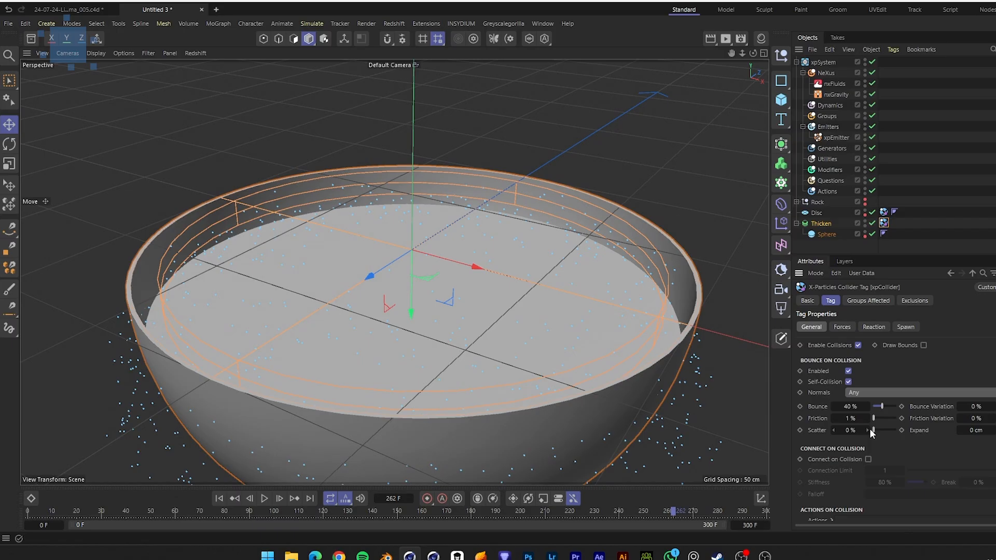
Set the disc collider tag's Normals option to Any
click(884, 213)
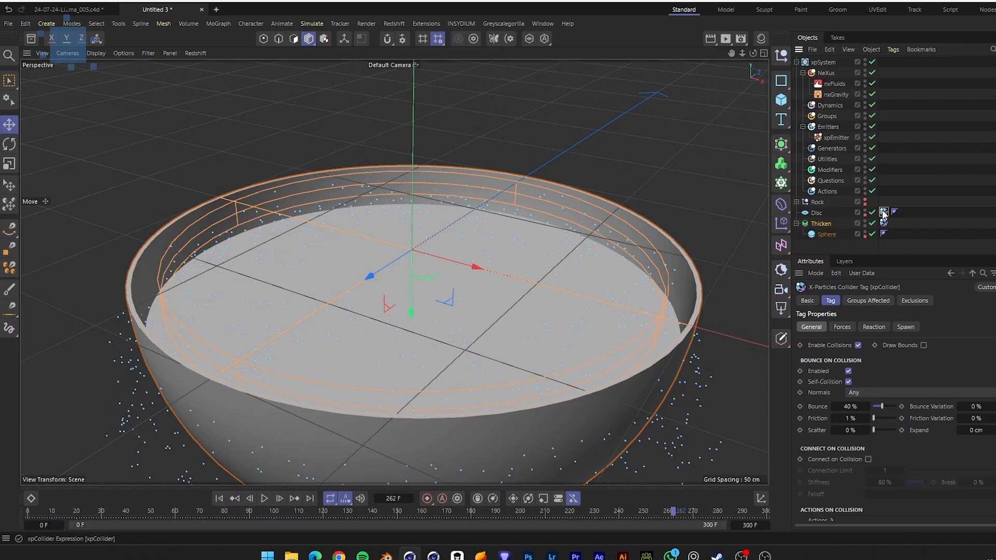
click(859, 393)
click(862, 434)
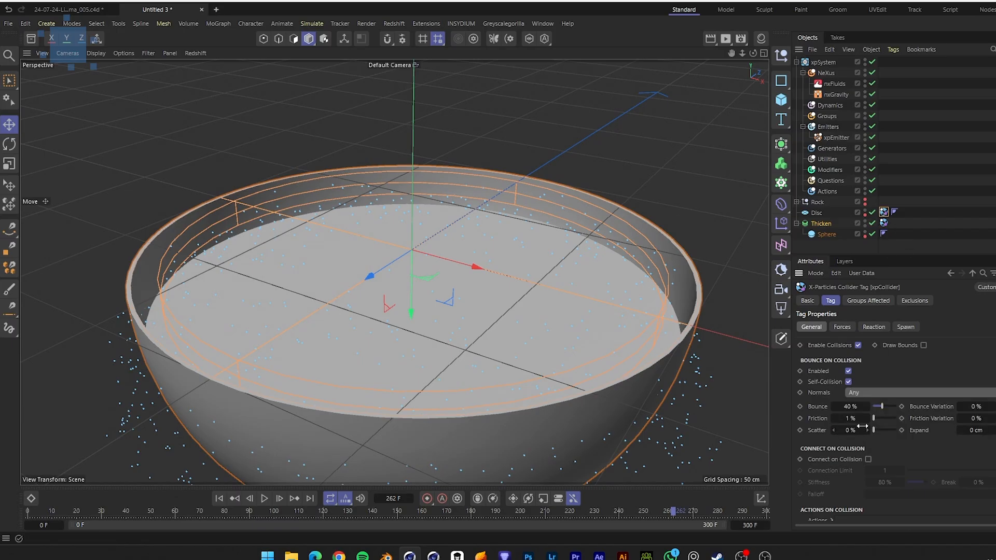
Rewind to the first frame and play the simulation
click(822, 223)
click(221, 498)
click(264, 498)
click(613, 134)
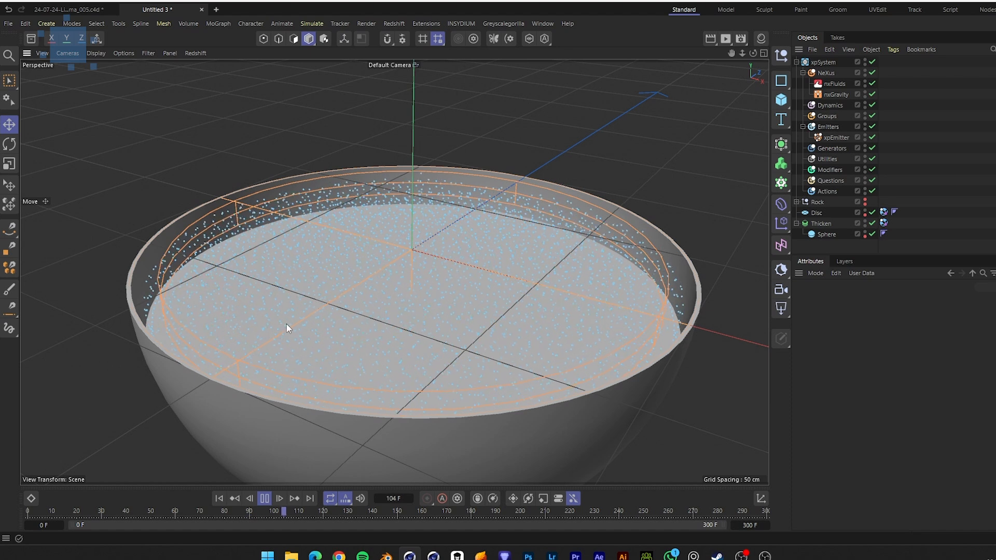
Move the collider tag from the Thicken object back onto the sphere
drag(884, 224, 884, 234)
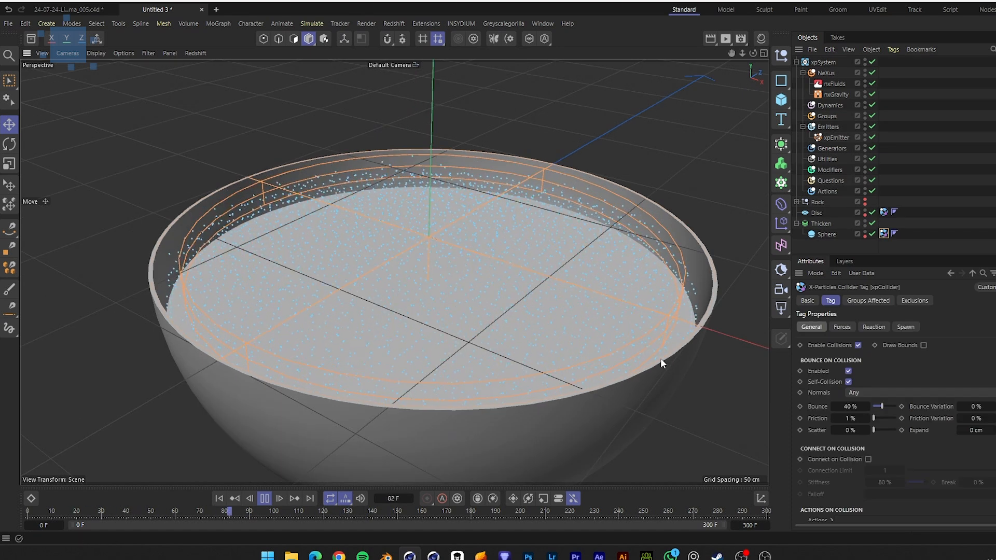
alt+drag(615, 293, 615, 257)
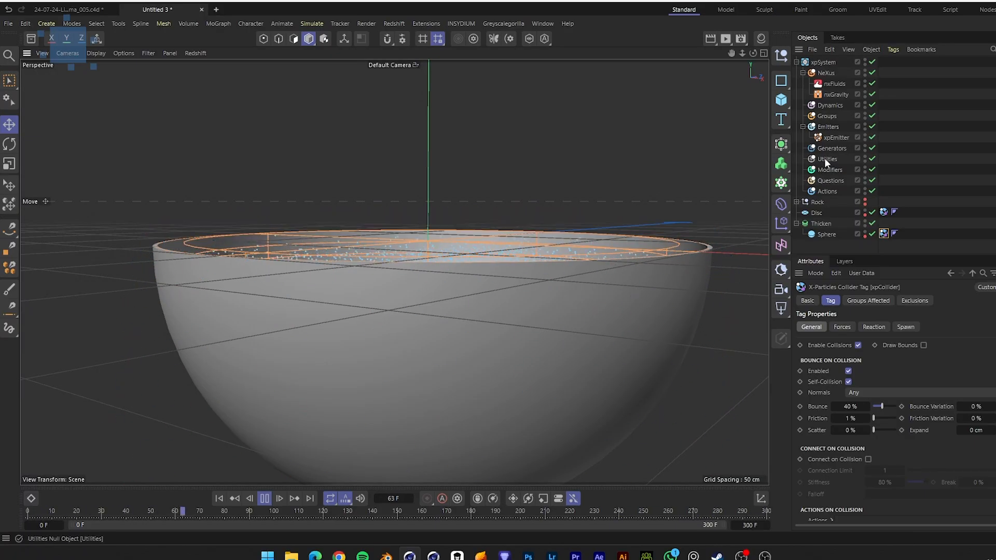
Set the xpEmitter's particle editor display to Circle
click(836, 138)
click(811, 313)
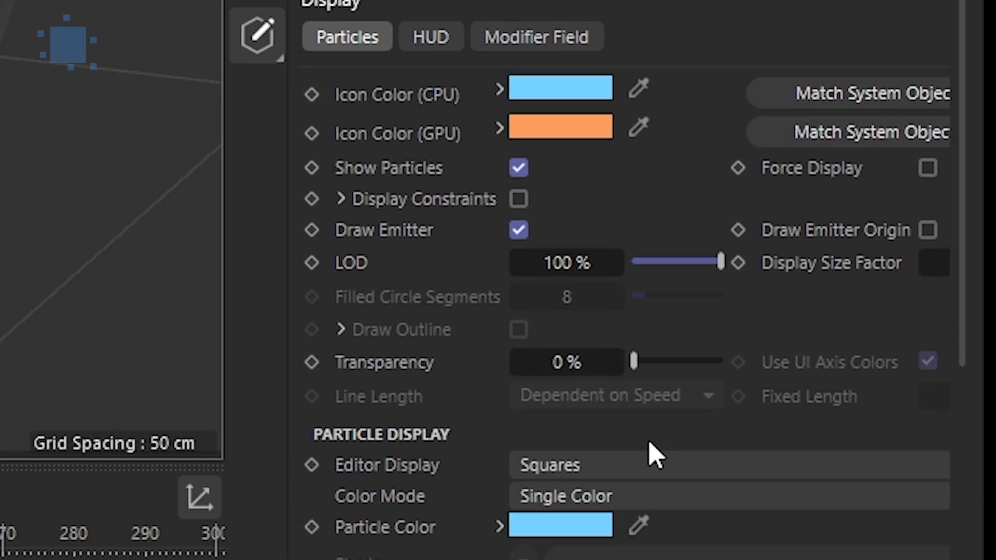
click(906, 487)
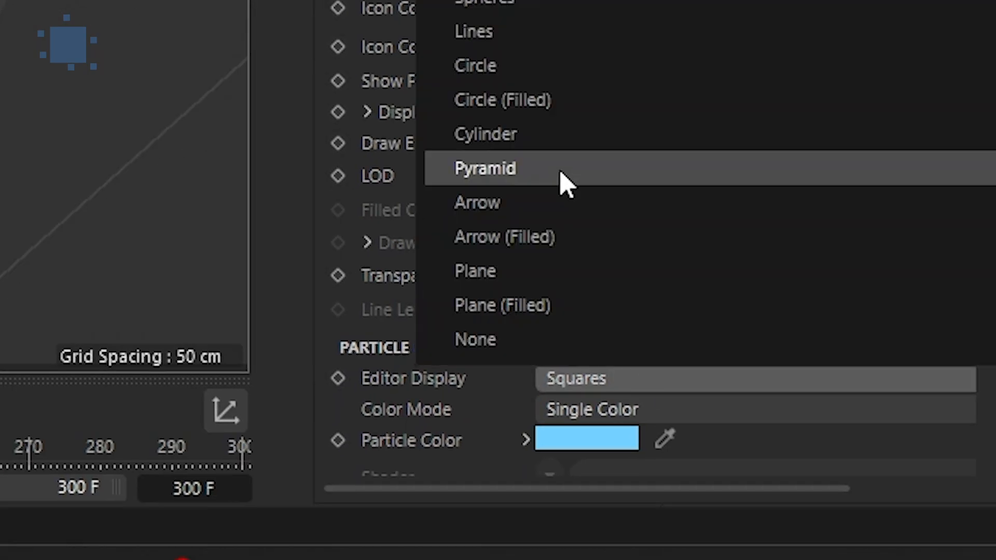
click(494, 75)
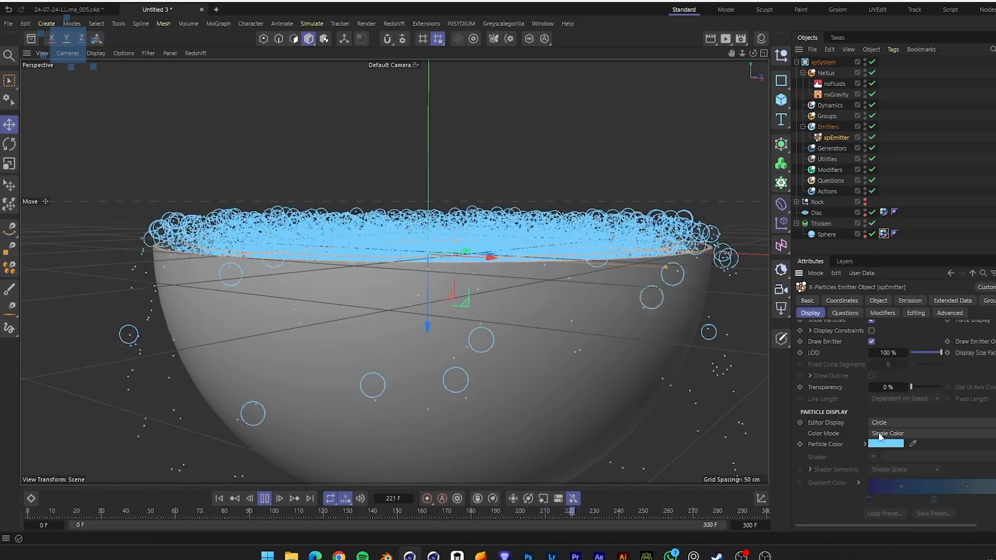
Set the xpEmitter's Emission mode to Shot
scroll(888, 393, up, 3)
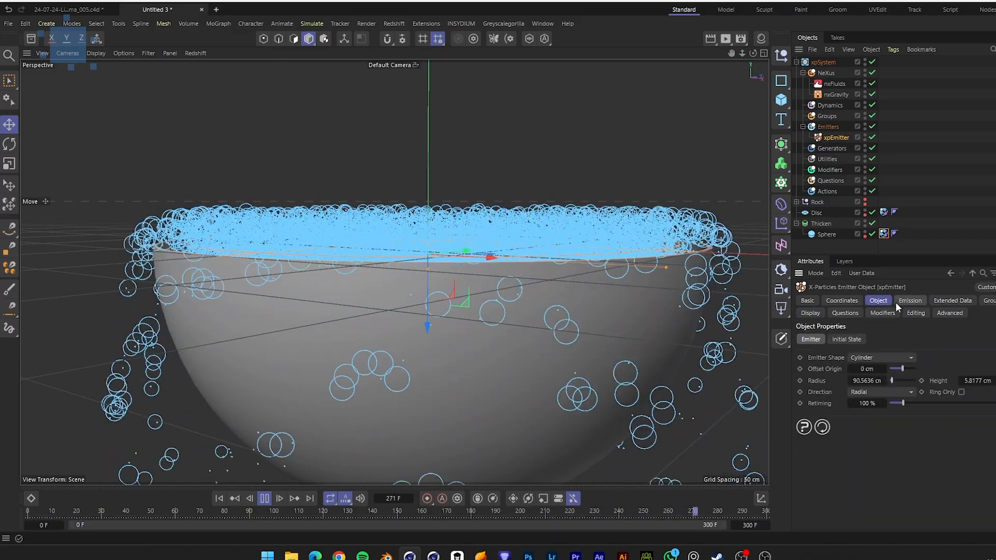
click(881, 302)
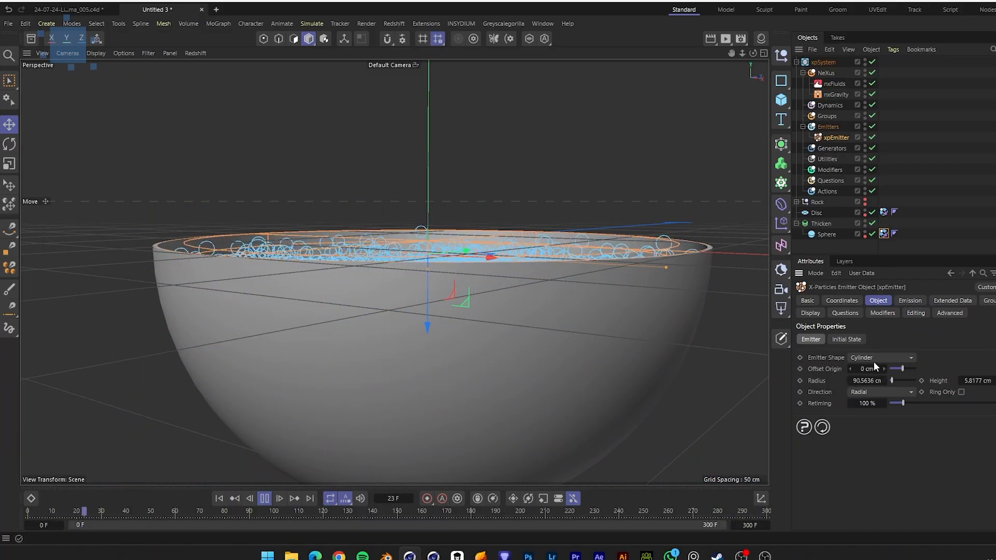
click(909, 301)
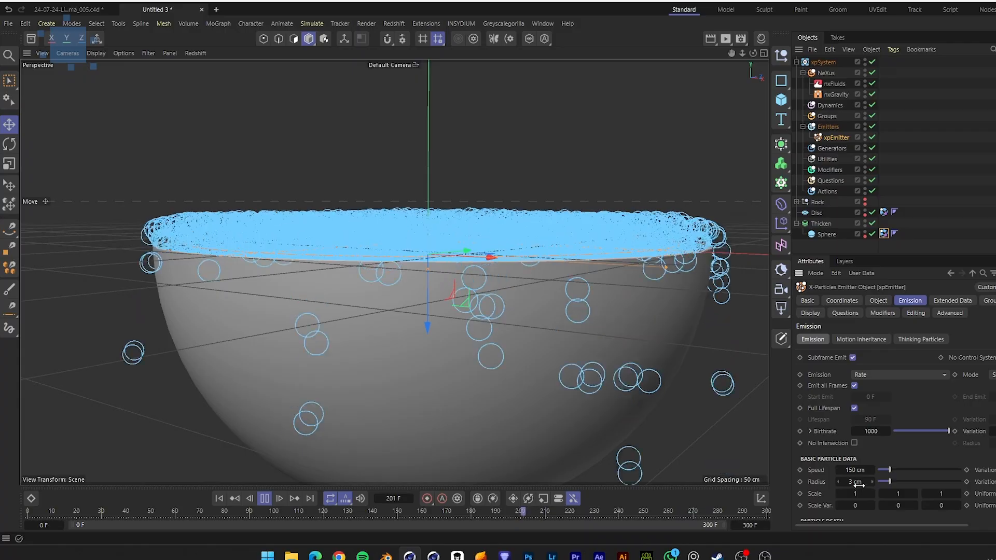
alt+drag(580, 316, 584, 356)
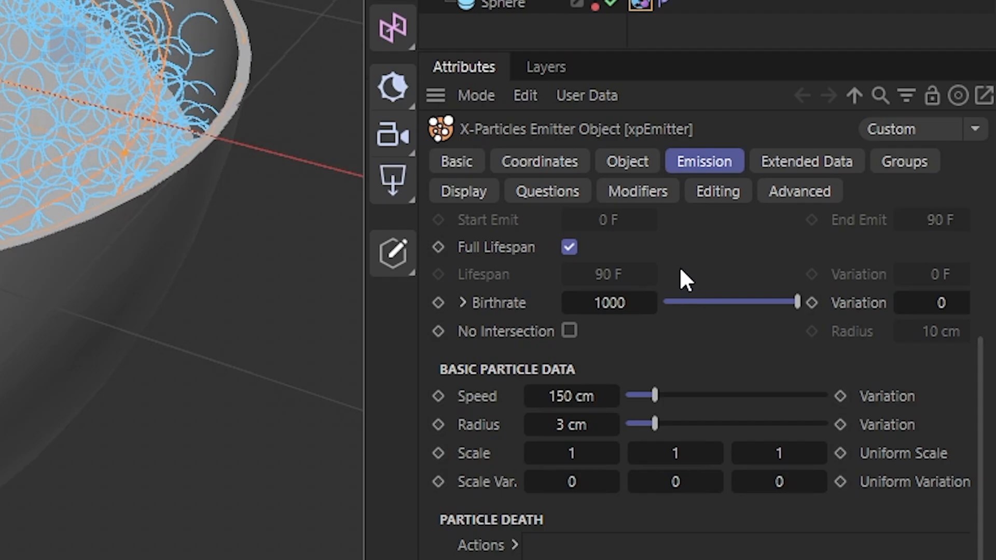
scroll(685, 291, up, 3)
click(679, 323)
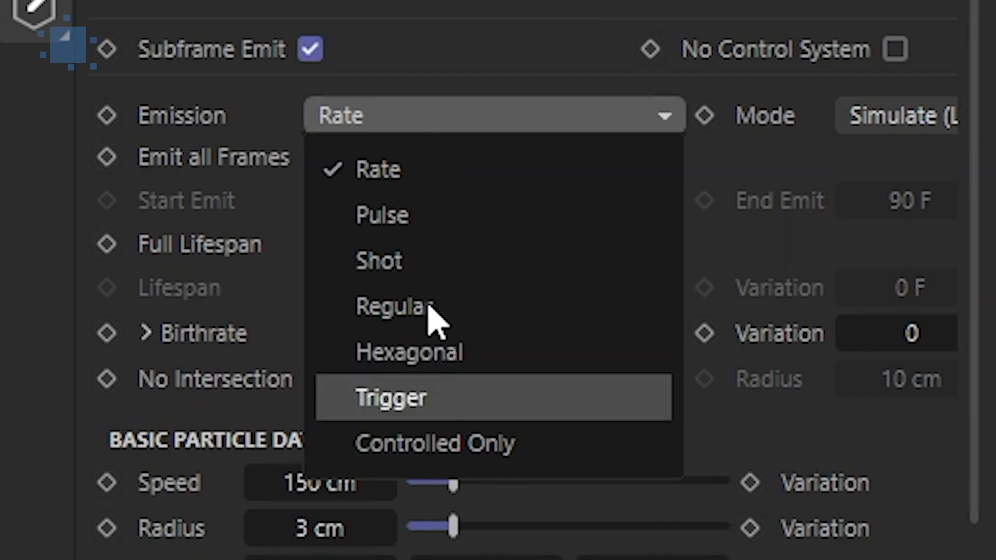
click(432, 274)
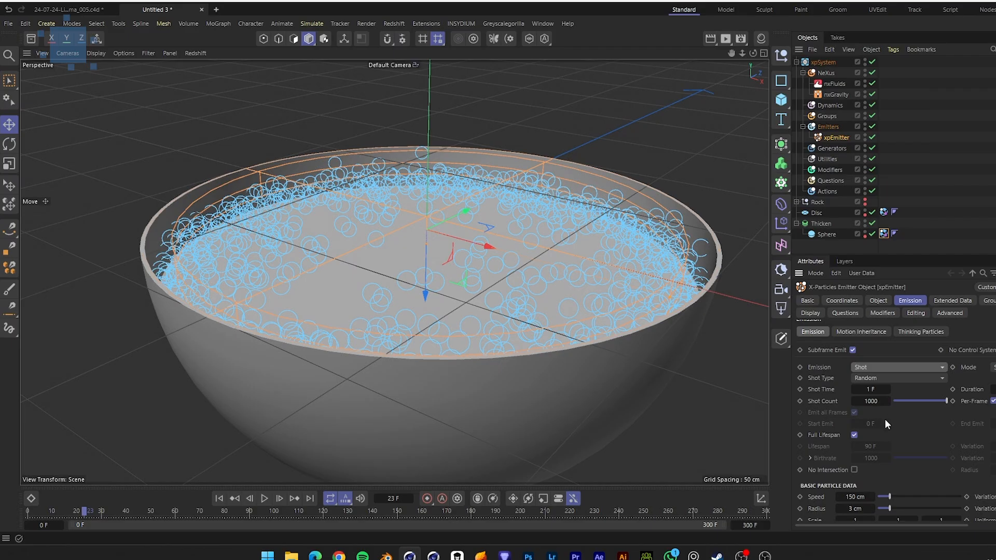
Replay the simulation from the start and set the emitter's Shot Count to 2000
click(221, 498)
click(264, 499)
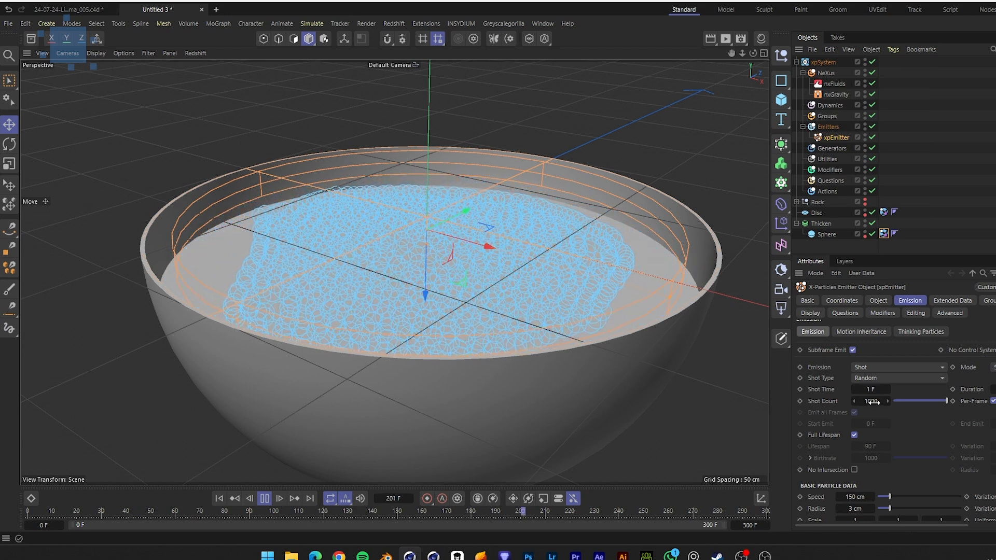
middle_drag(995, 389, 968, 389)
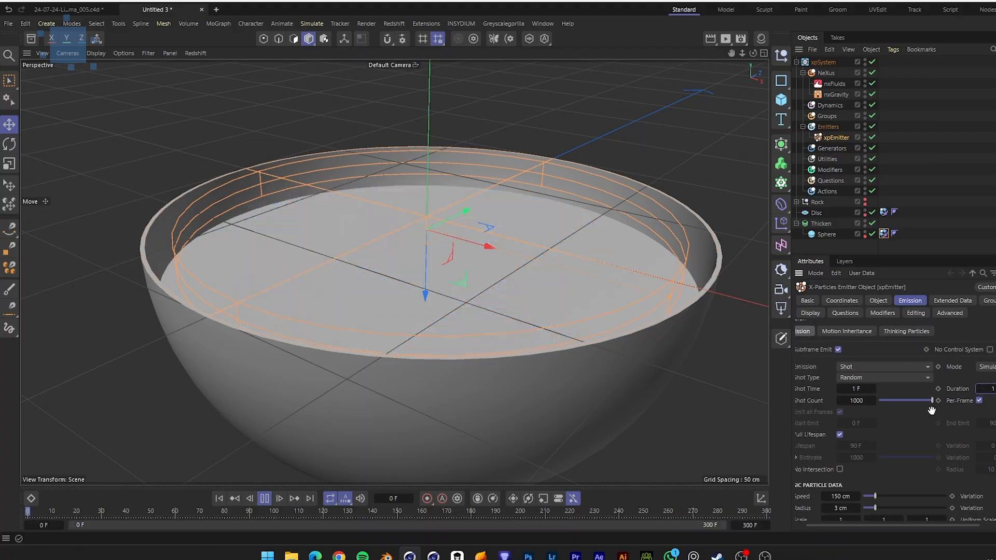
Set the emitted particles' Speed to 0 cm and play the simulation
double_click(844, 496)
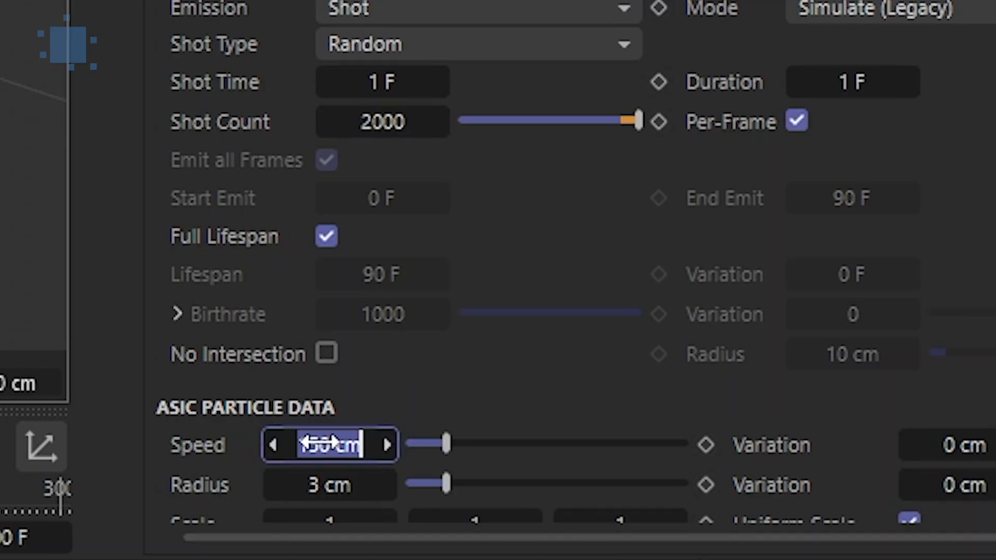
text(0)
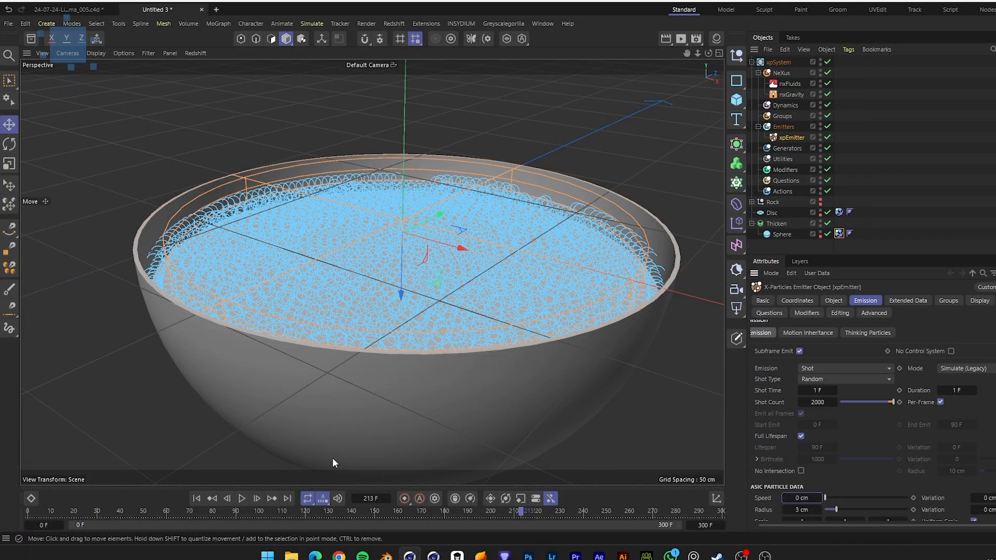
click(204, 496)
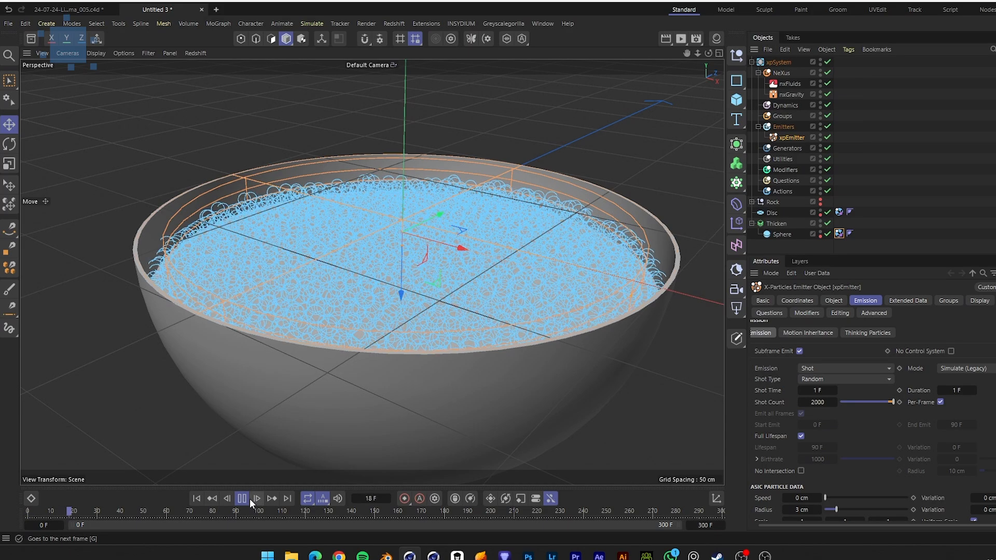
Add an nxWave modifier to the NeXus folder
click(779, 73)
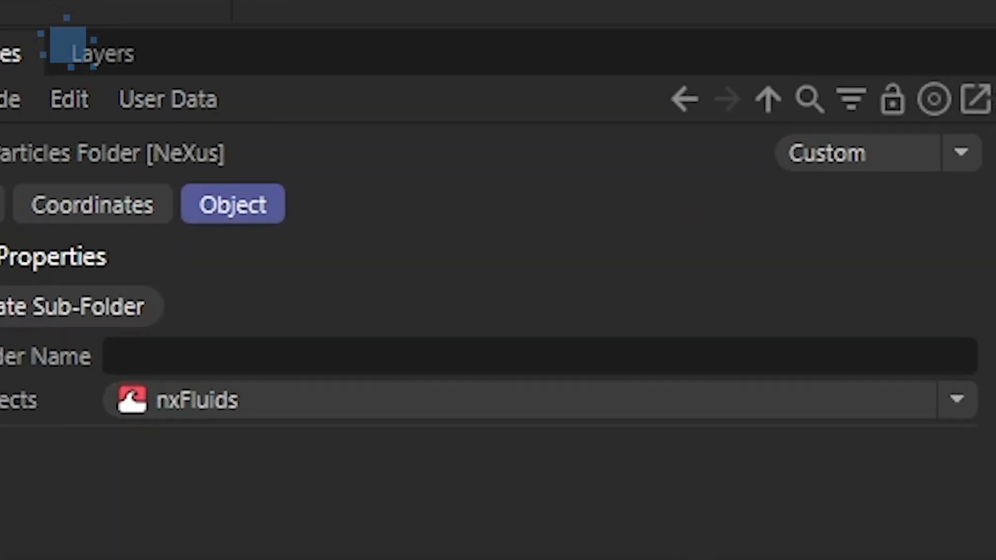
click(957, 400)
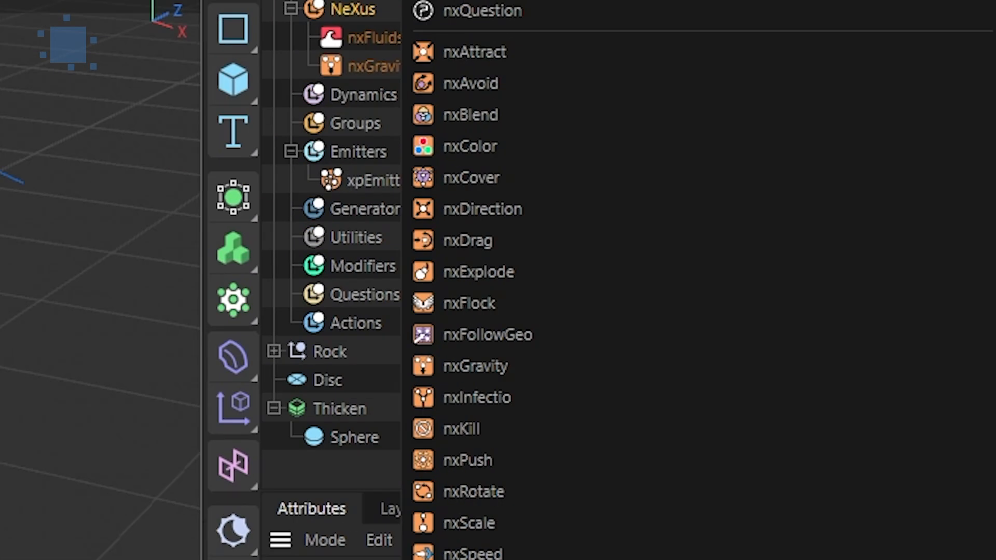
click(488, 0)
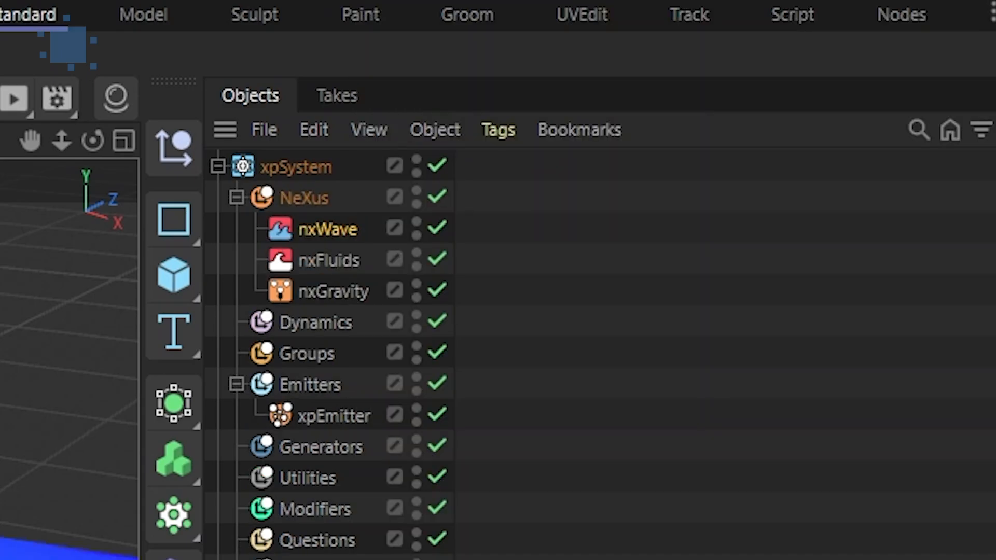
scroll(566, 276, down, 5)
Disable the xpEmitter and replay the simulation from the start to preview the wave
alt+middle_drag(585, 296, 481, 297)
alt+drag(415, 270, 383, 274)
alt+right_drag(389, 273, 401, 268)
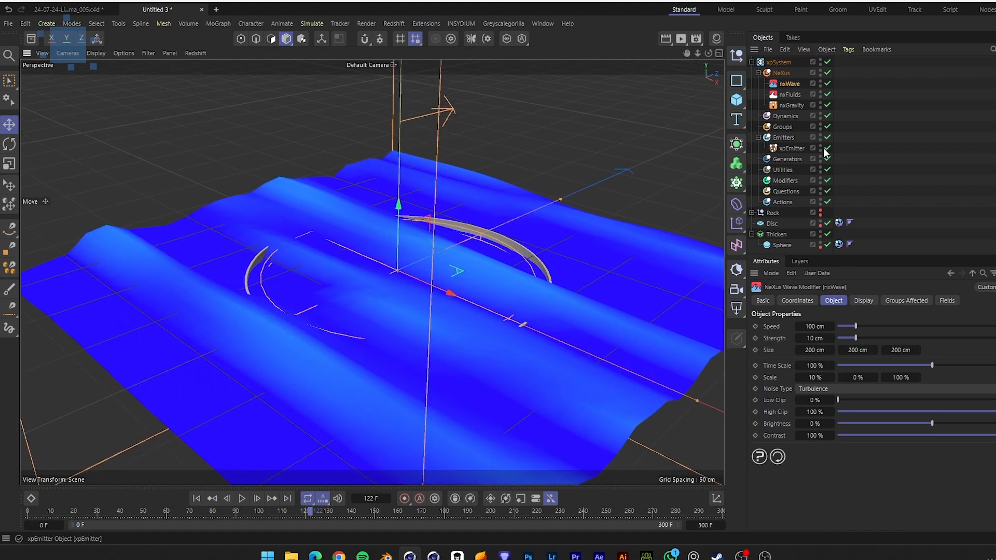
click(196, 498)
click(242, 499)
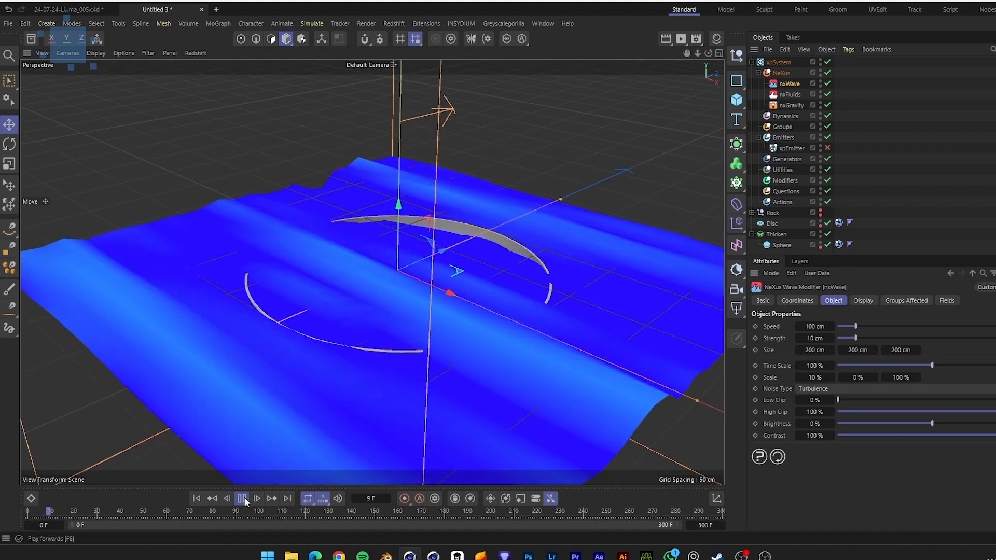
Set the nxWave's Draw Type to Grid
alt+drag(591, 344, 501, 316)
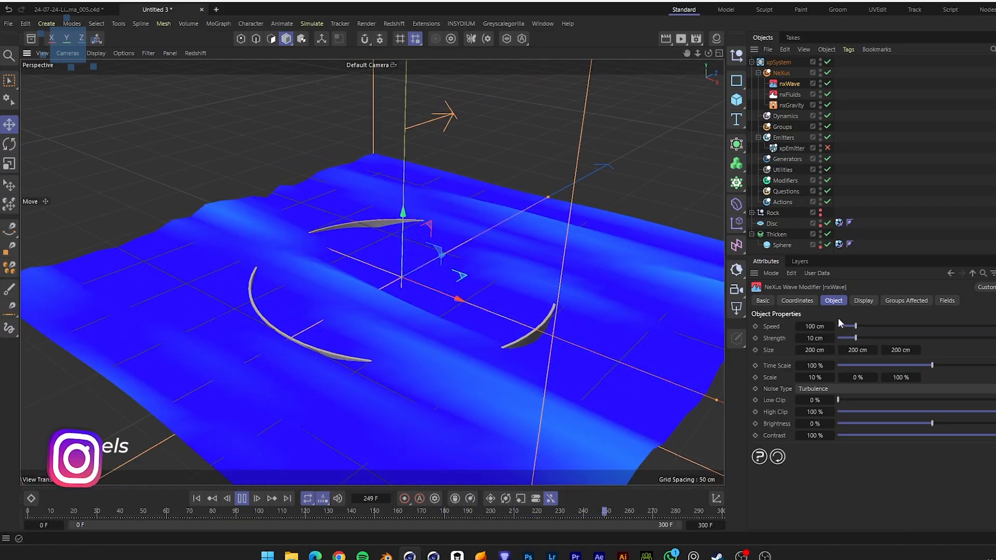
click(805, 300)
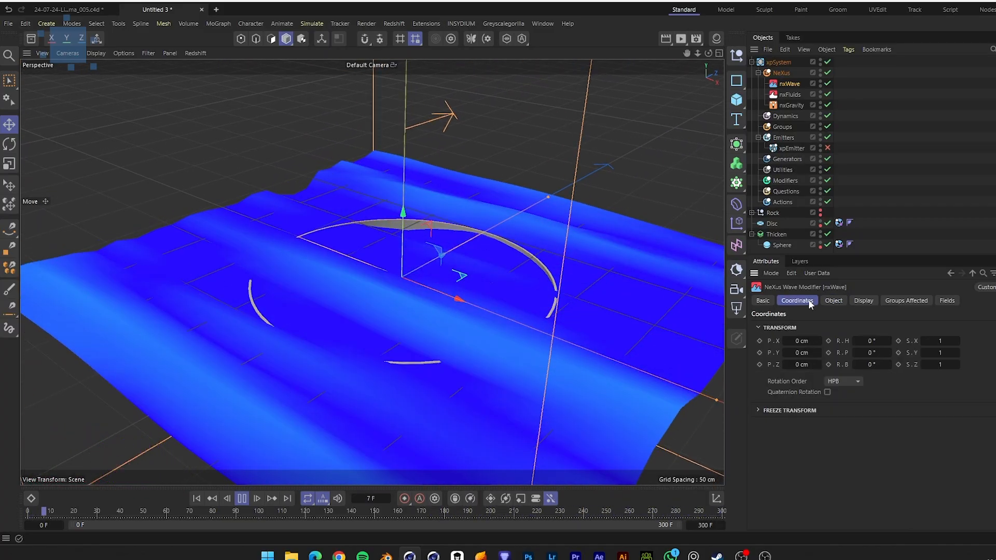
click(836, 300)
click(863, 301)
click(913, 325)
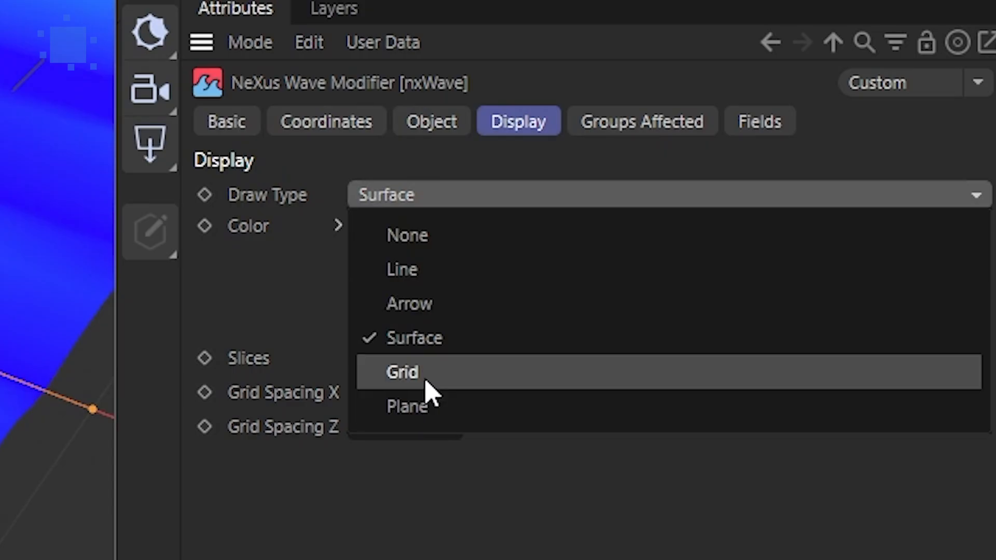
click(830, 388)
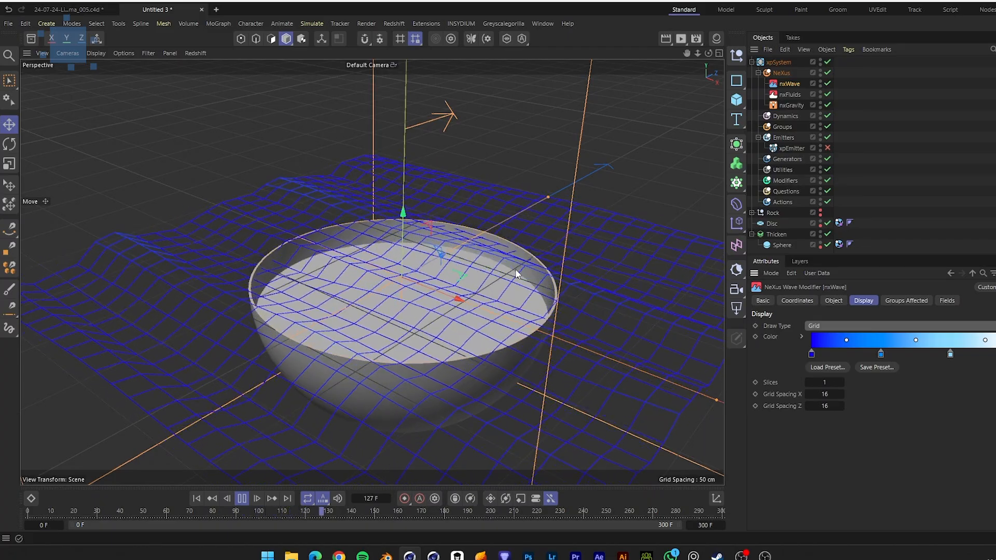
Set the nxWave's Strength to about 12 cm and its Speed to 10 cm
click(834, 301)
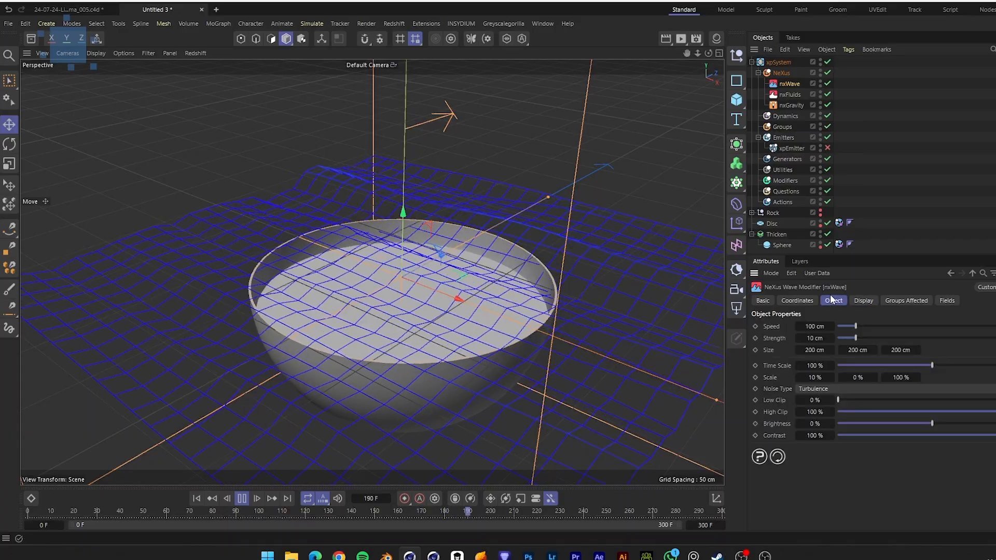
drag(820, 337, 821, 338)
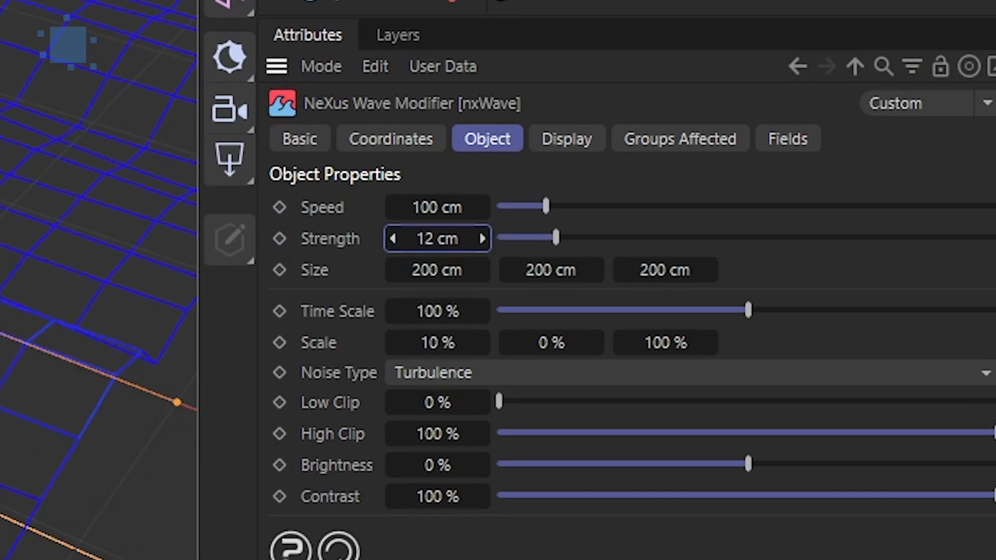
double_click(444, 208)
text(50)
key(Return)
double_click(449, 213)
text(30)
key(Return)
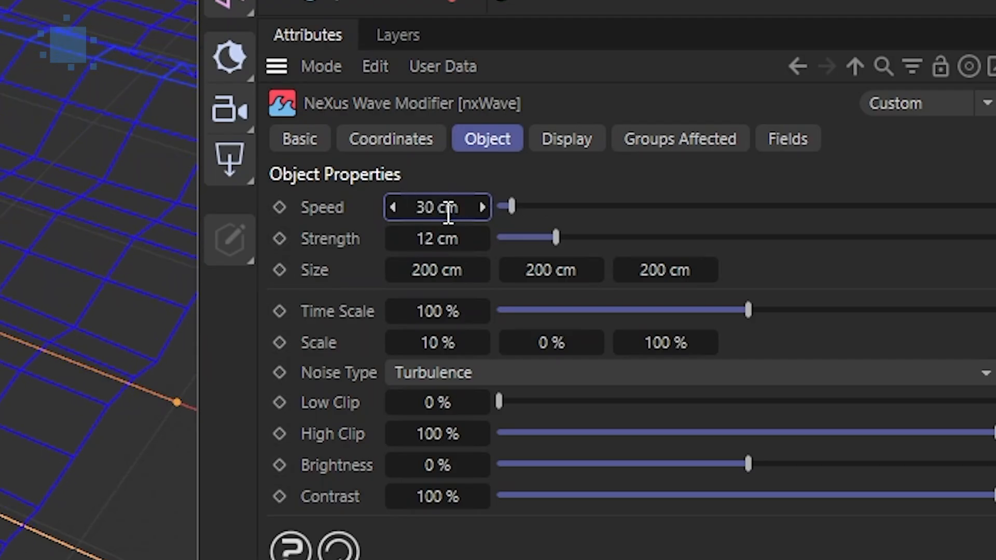
double_click(449, 212)
text(10)
key(Return)
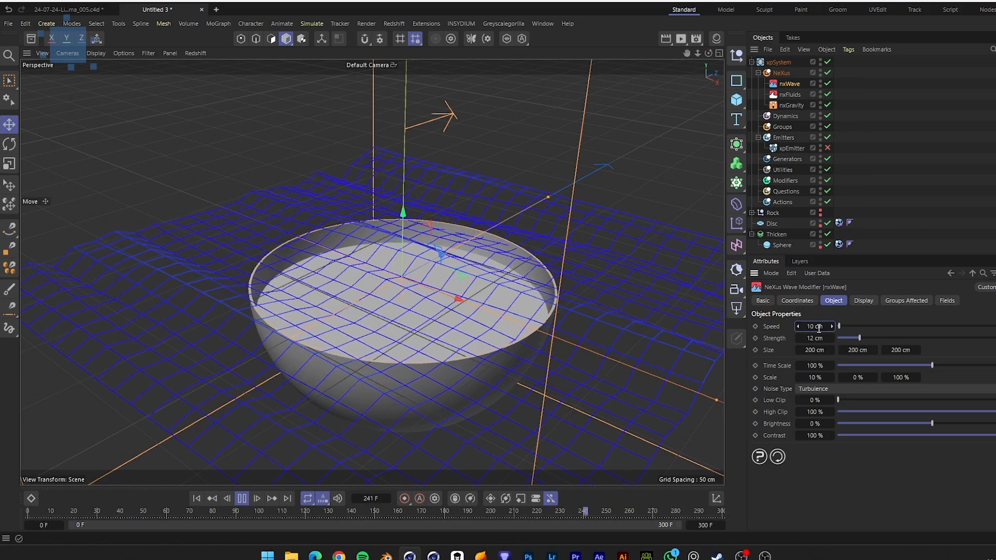
Set the nxWave's Noise Type to Wavy Turbulence and Time Scale to 100%
click(807, 390)
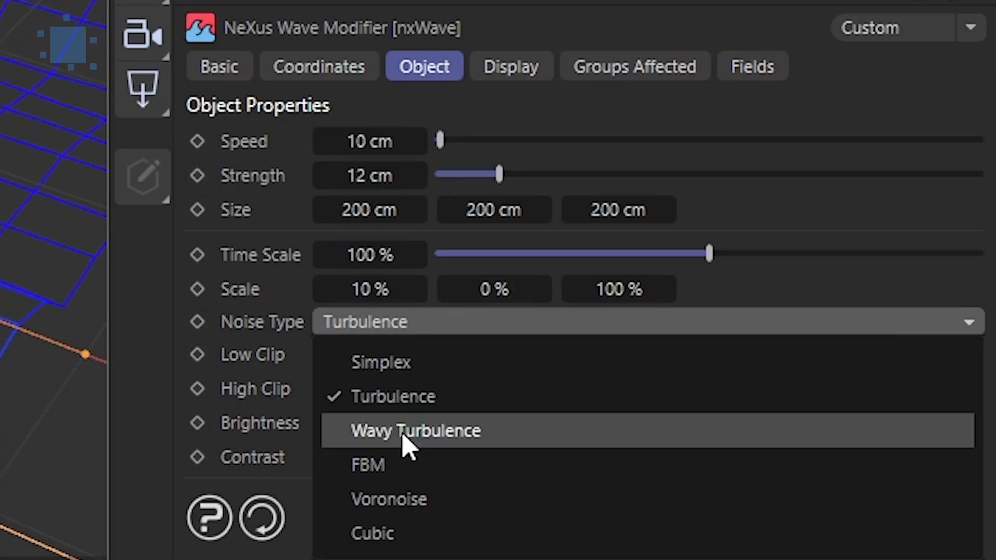
click(406, 441)
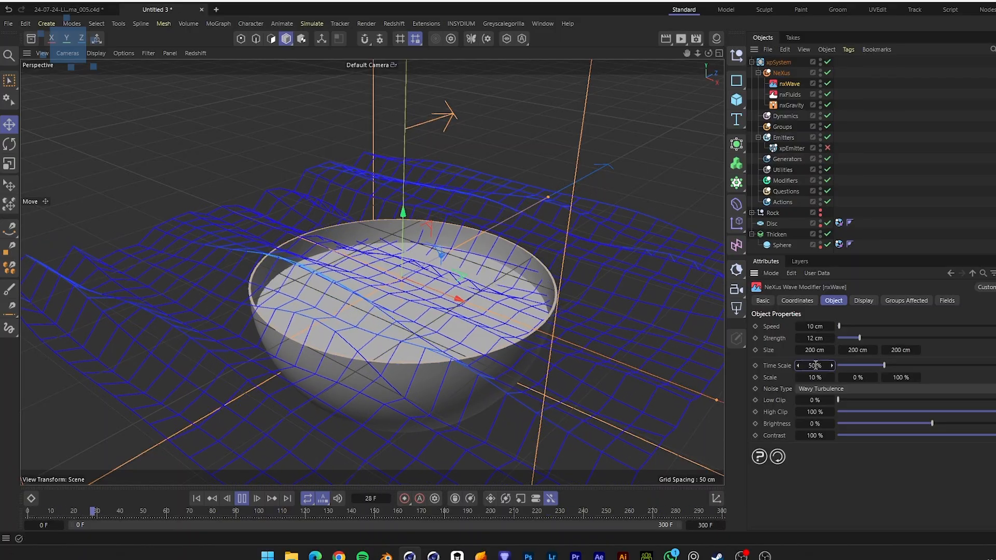
double_click(815, 365)
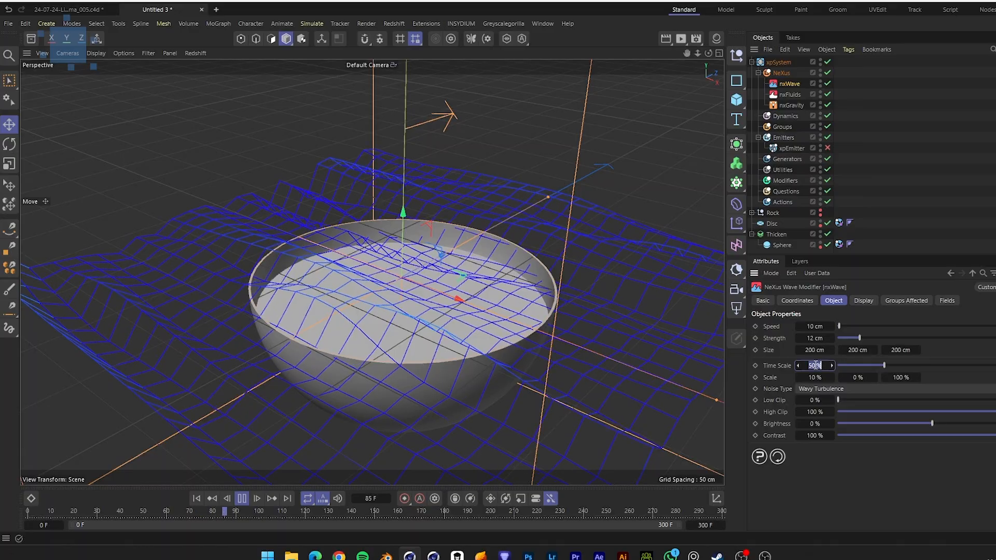
text(100)
key(Return)
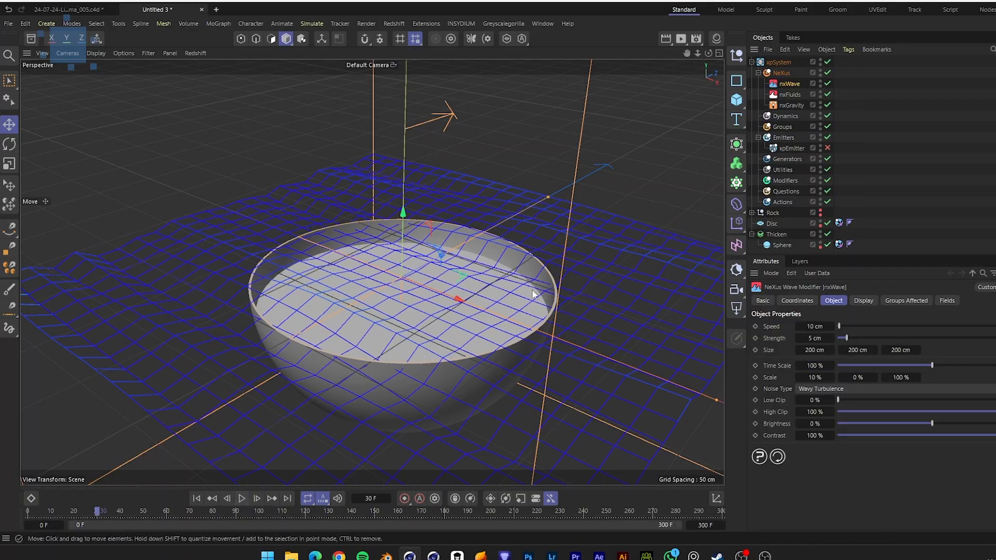
Re-enable the xpEmitter and rewind the simulation to the first frame
click(828, 149)
click(196, 498)
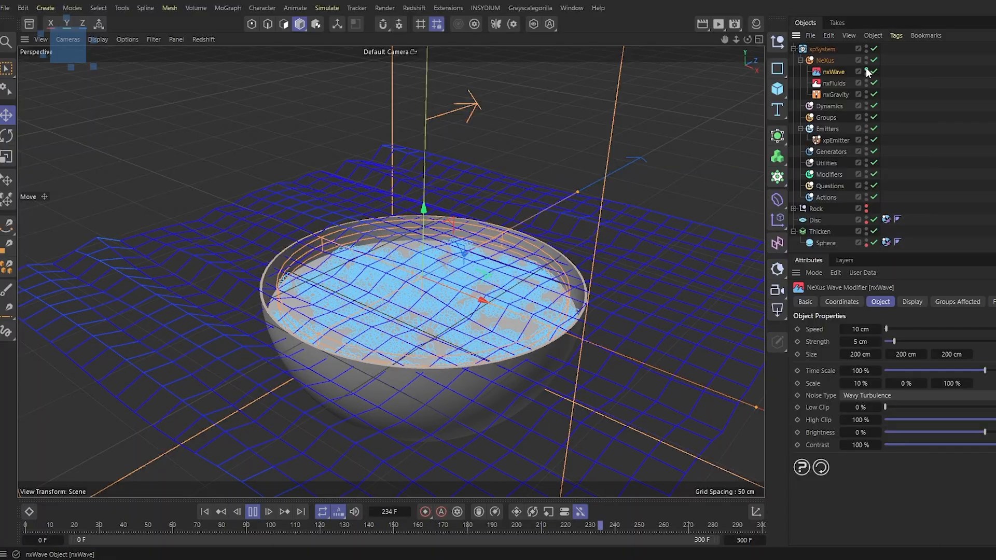
double_click(867, 69)
scroll(468, 298, up, 5)
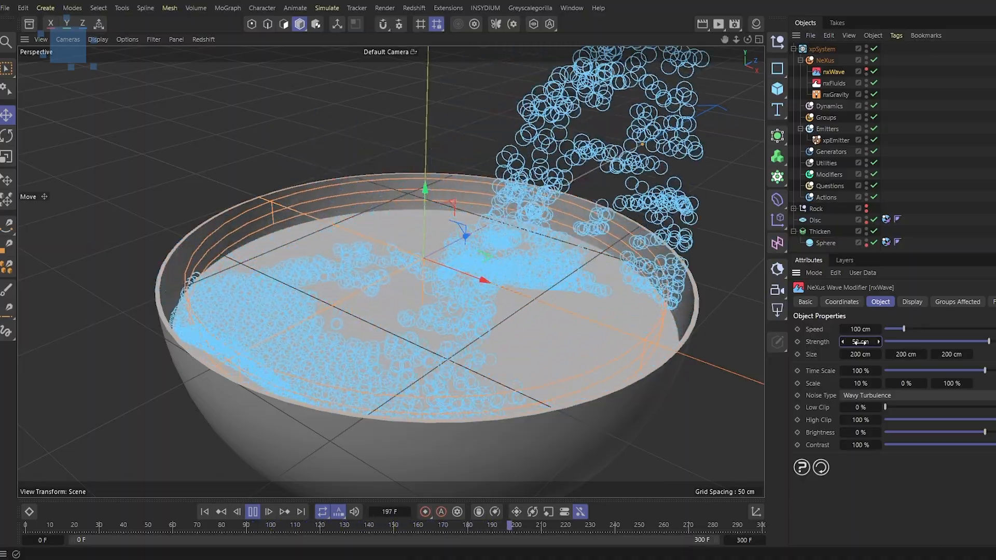
Set the nxWave's Speed to 25 cm
click(860, 342)
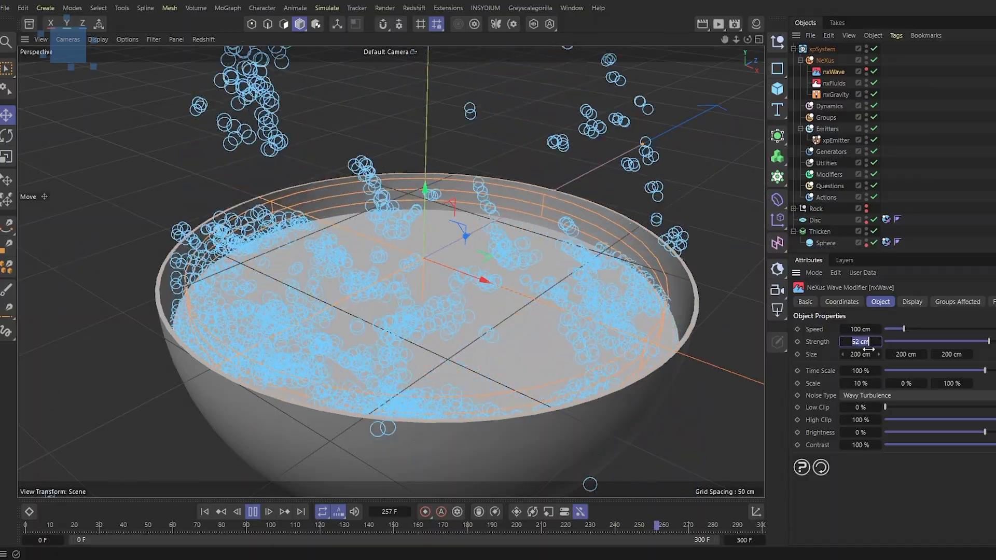
text(25)
key(Return)
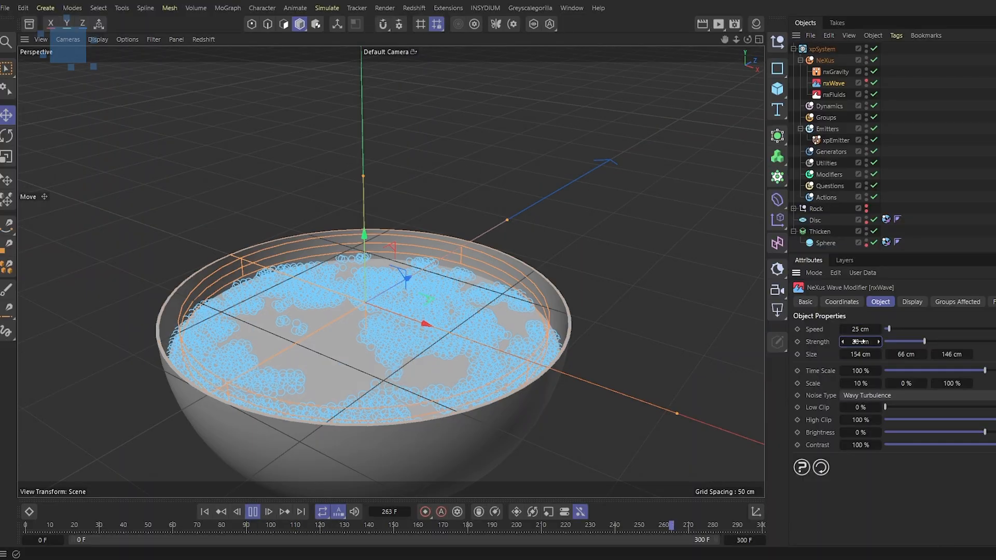
Set the project's X-Particles Dynamics Subframe Steps to 3, then select the xpEmitter
click(838, 141)
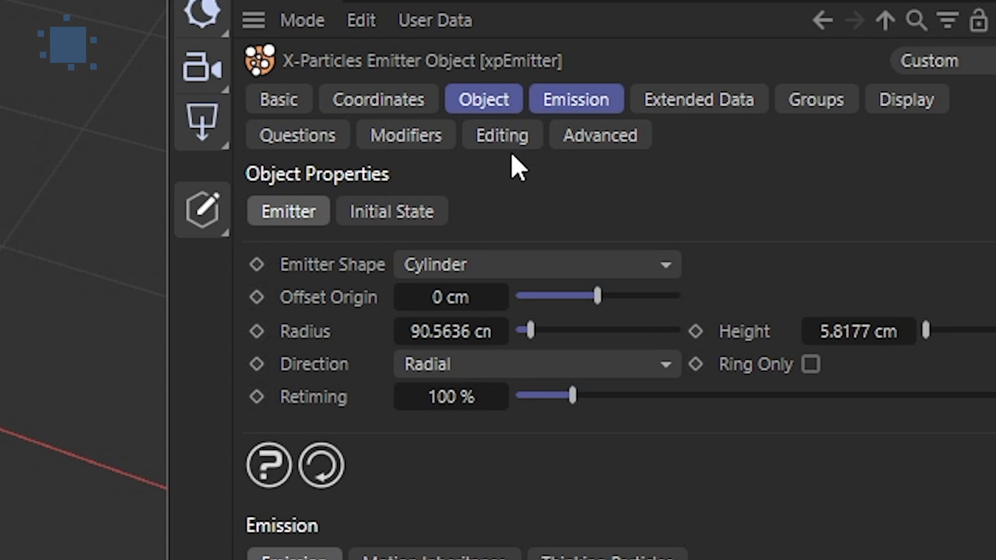
click(583, 101)
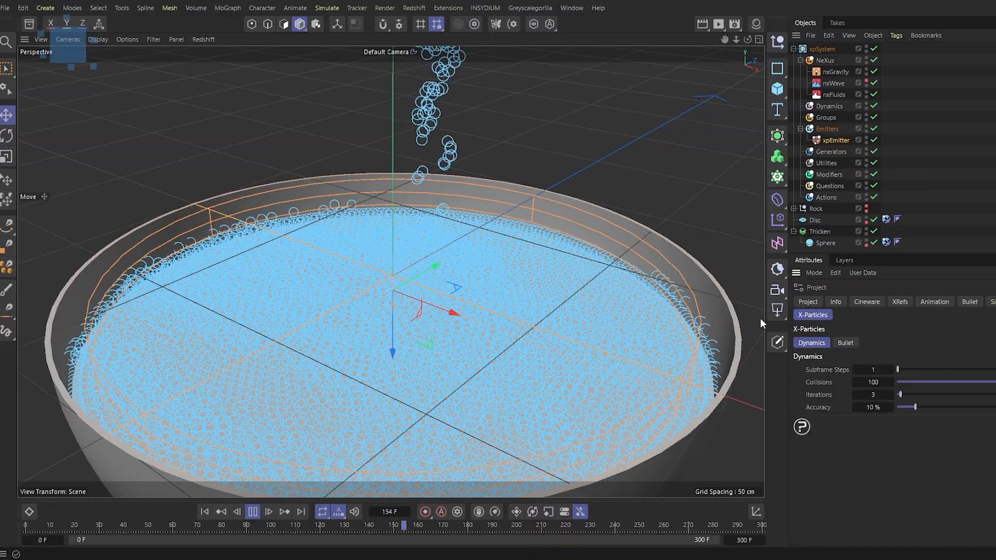
click(815, 301)
click(822, 317)
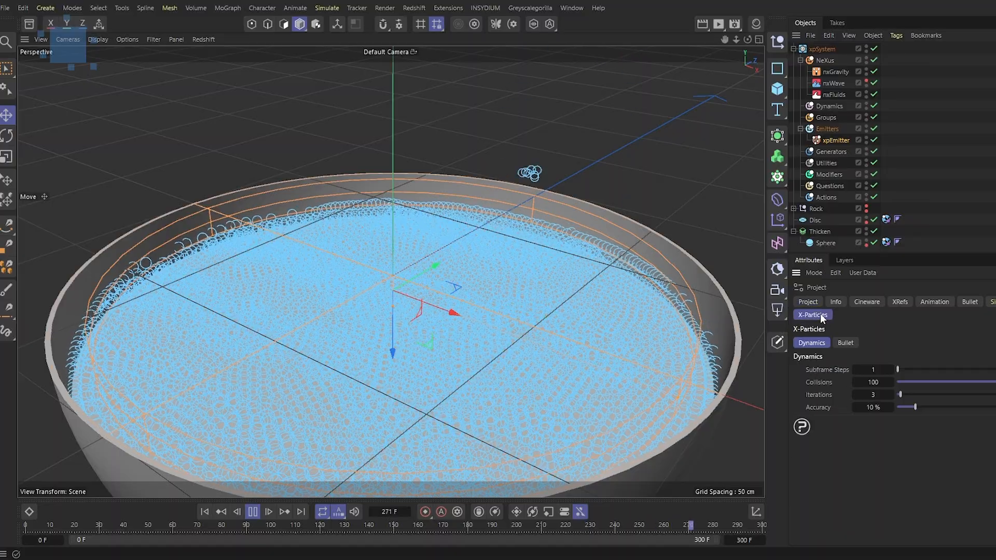
double_click(877, 369)
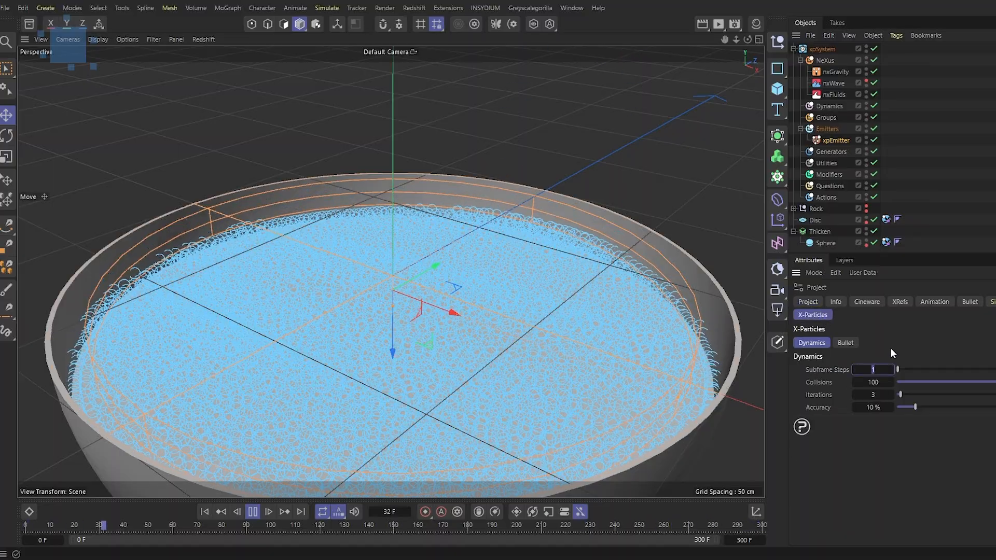
text(3)
key(Return)
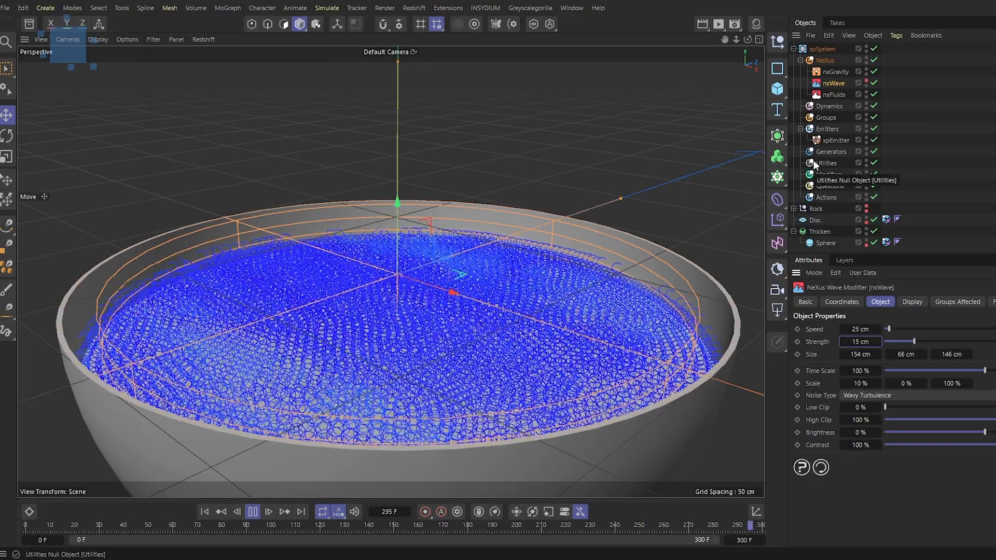
click(836, 141)
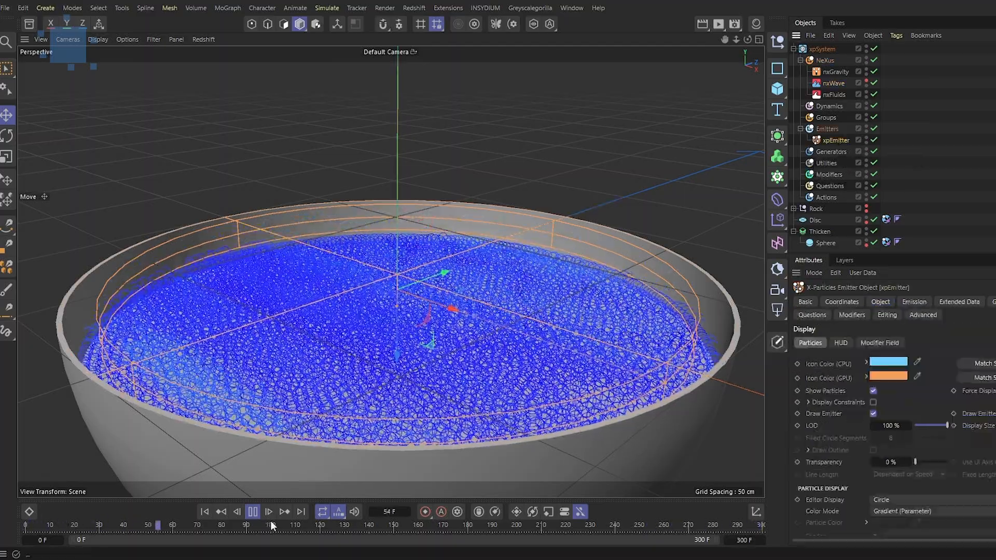
Stop and rewind the simulation, then set the xpEmitter's emission Shot Type to Hexagonal
click(254, 511)
click(203, 512)
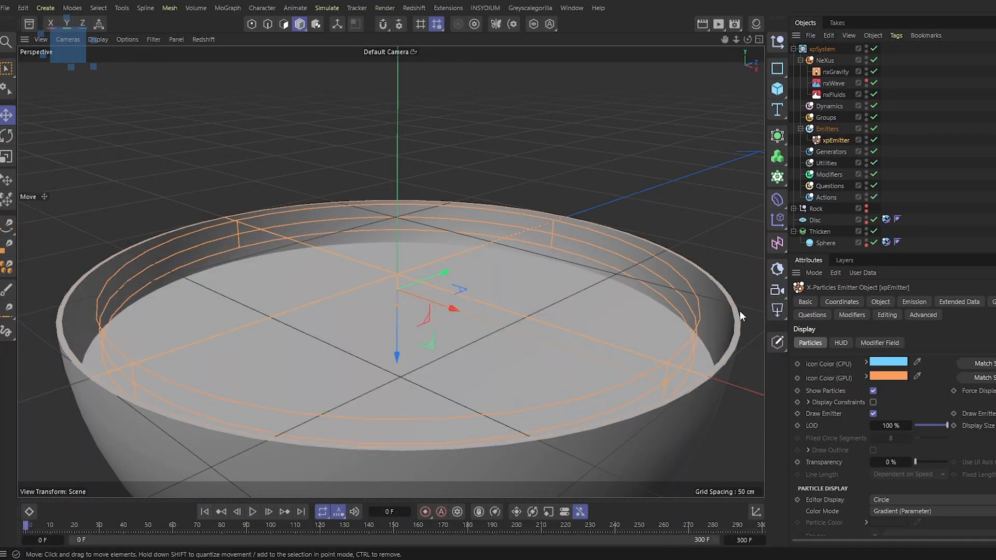
click(913, 301)
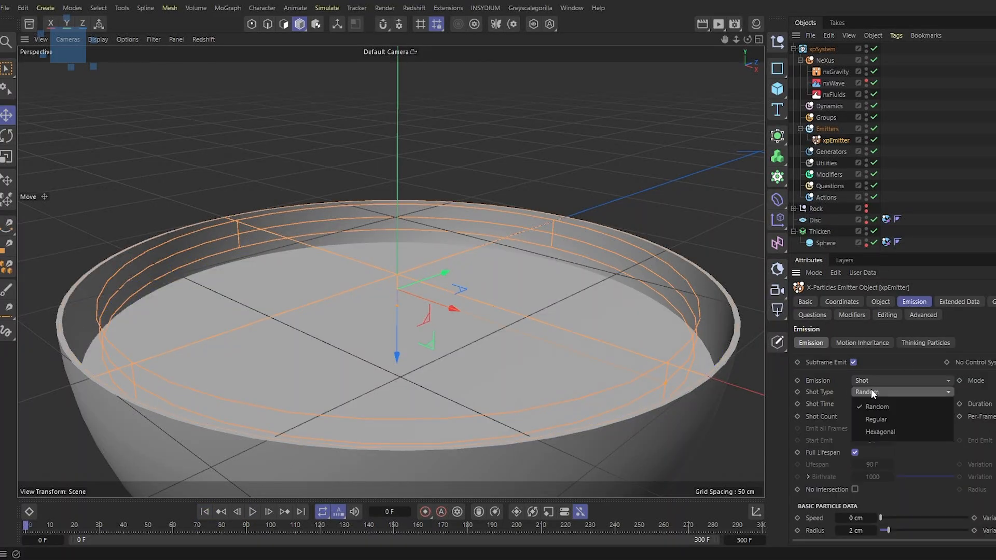
click(879, 429)
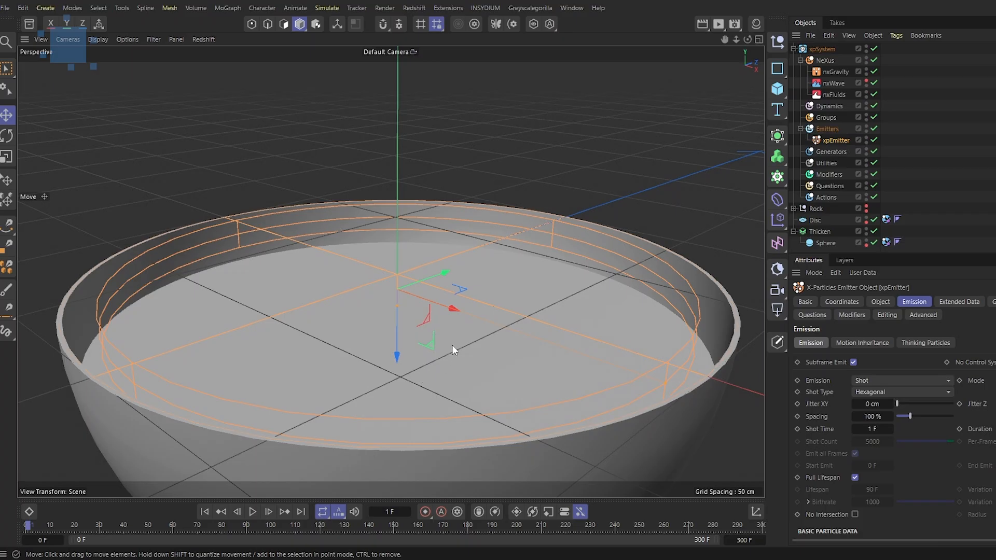
Hide the bowl and disc and orbit around to inspect the emitted hexagonal particle layer
alt+drag(505, 351, 399, 307)
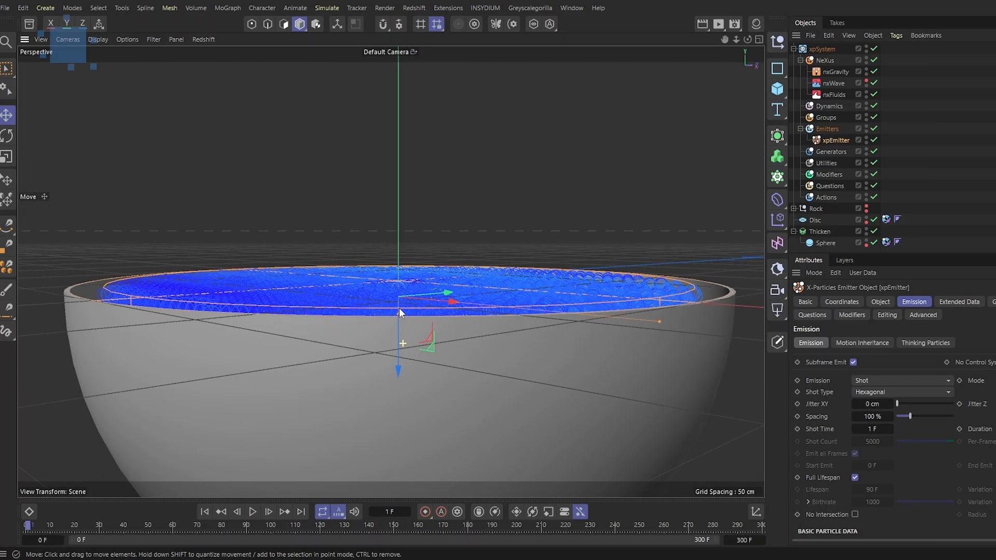
click(867, 230)
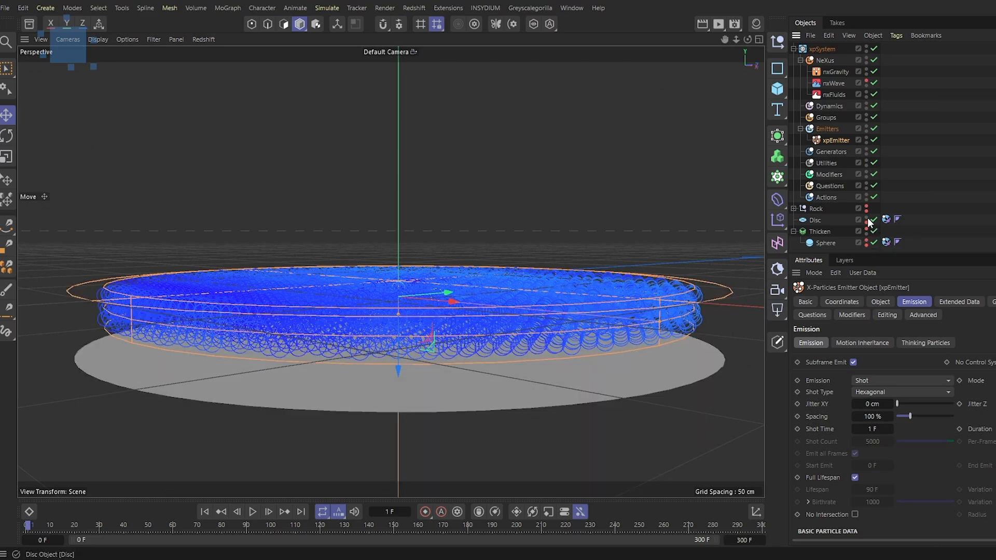
click(867, 217)
scroll(400, 338, up, 10)
alt+drag(471, 312, 483, 335)
scroll(471, 321, down, 6)
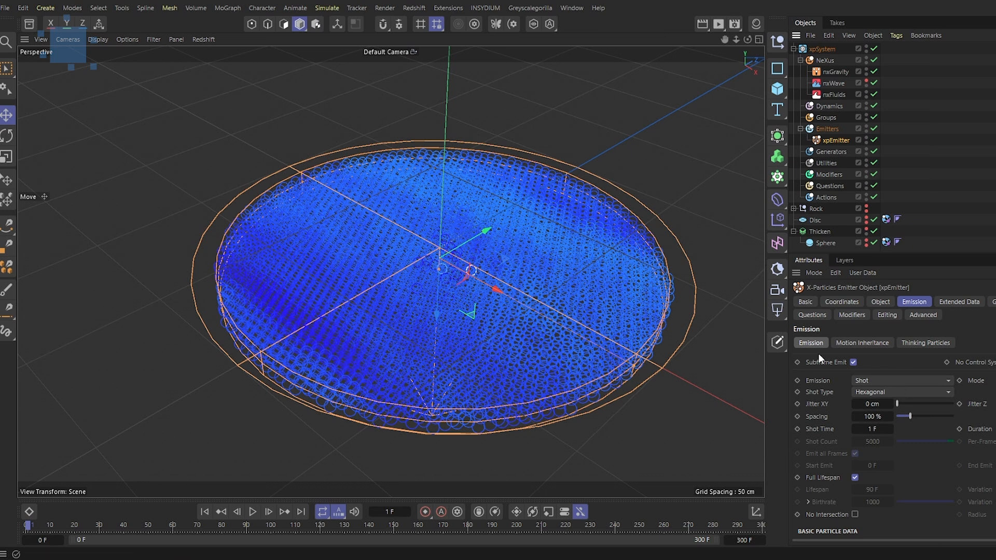
click(443, 263)
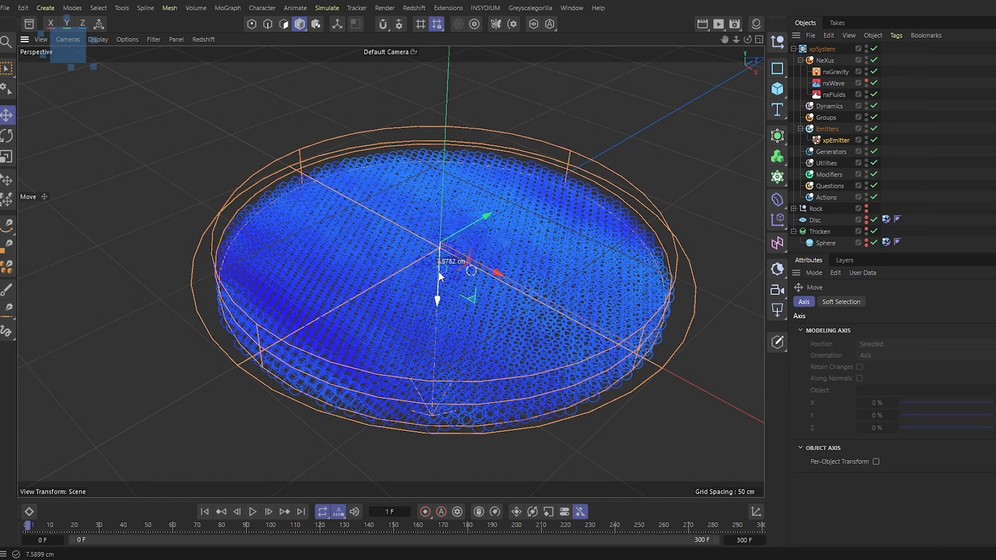
Rewind the simulation and make the Rock object visible in the viewport
click(205, 512)
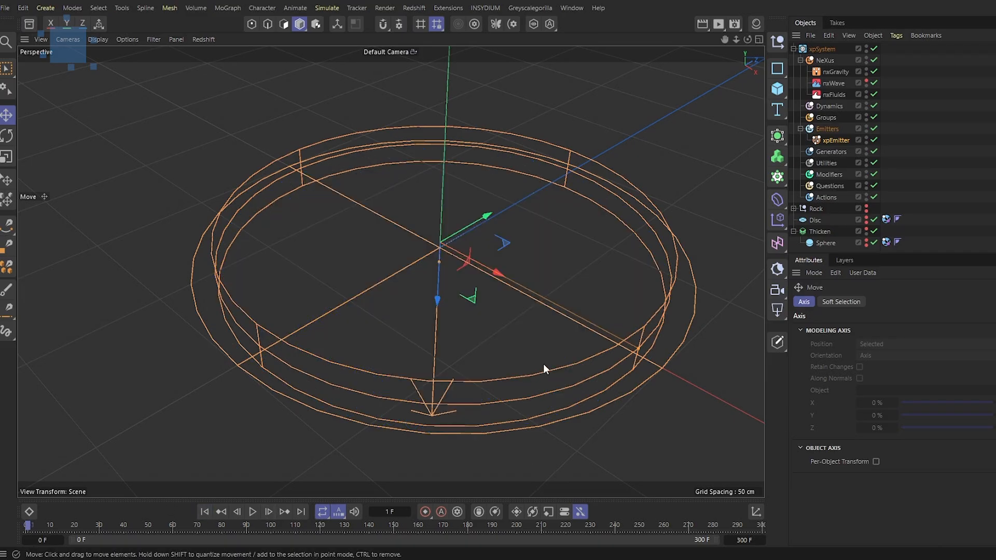
alt+drag(543, 363, 483, 345)
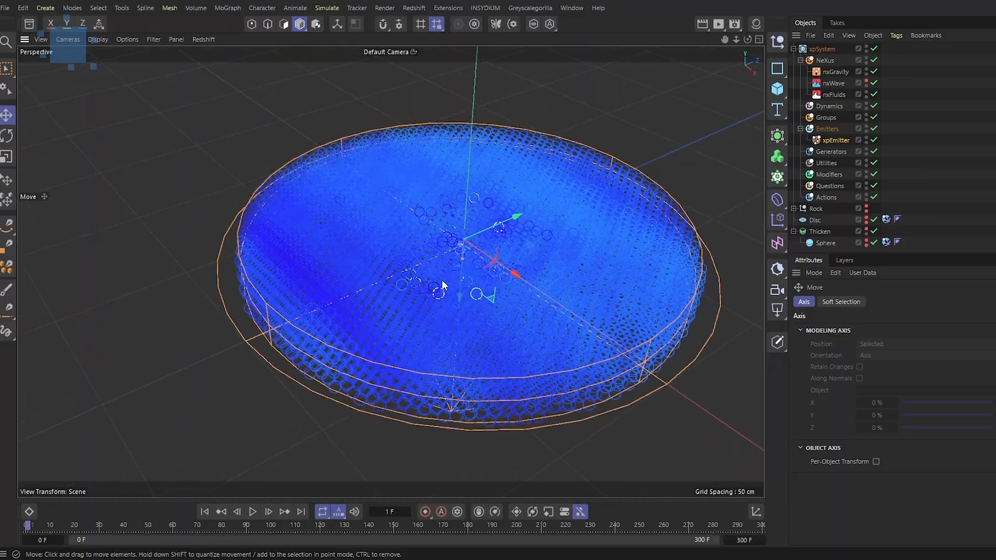
scroll(467, 260, up, 5)
alt+drag(543, 237, 528, 220)
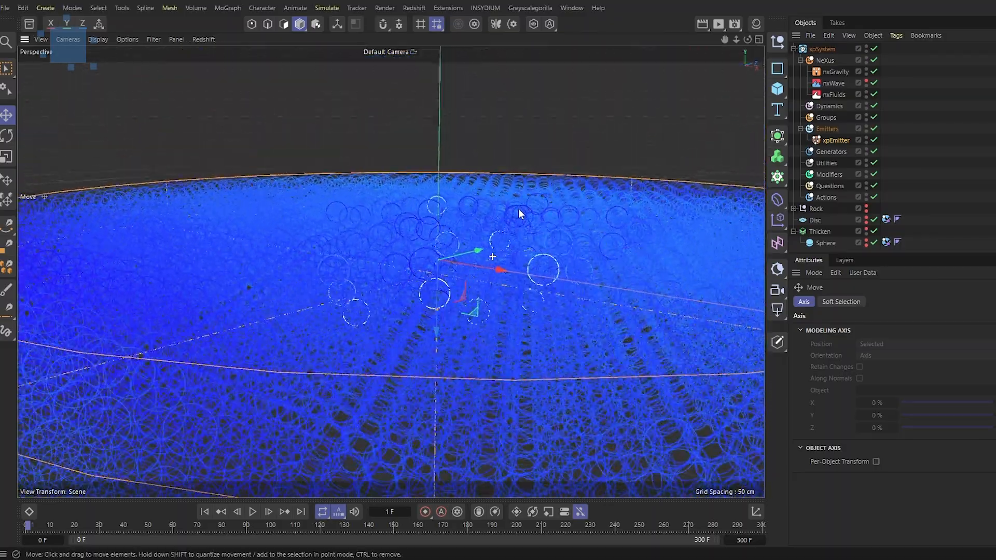
scroll(528, 220, down, 5)
click(867, 207)
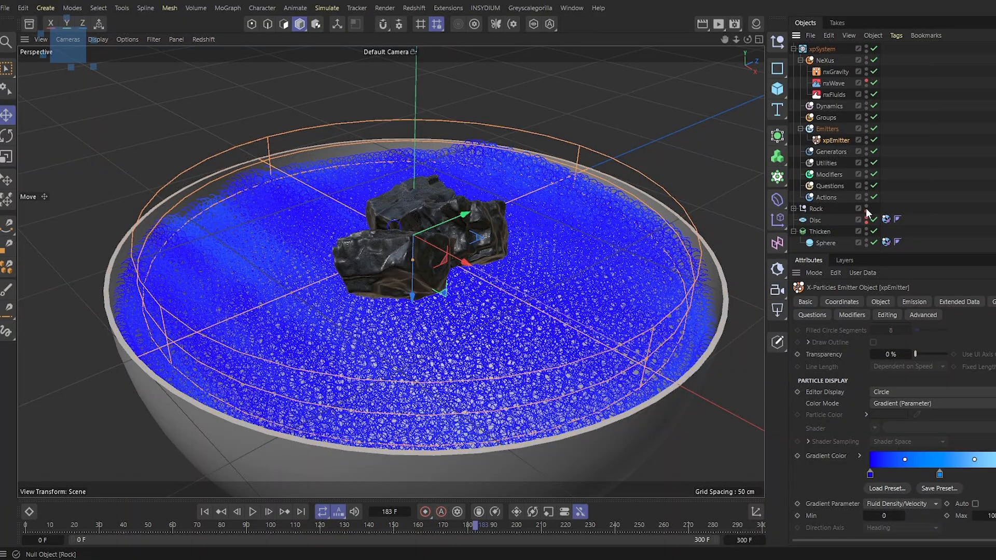
Select the Rock, move it down into the liquid, and scale it up with the Scale tool
alt+drag(449, 294, 426, 264)
alt+right_drag(425, 263, 453, 245)
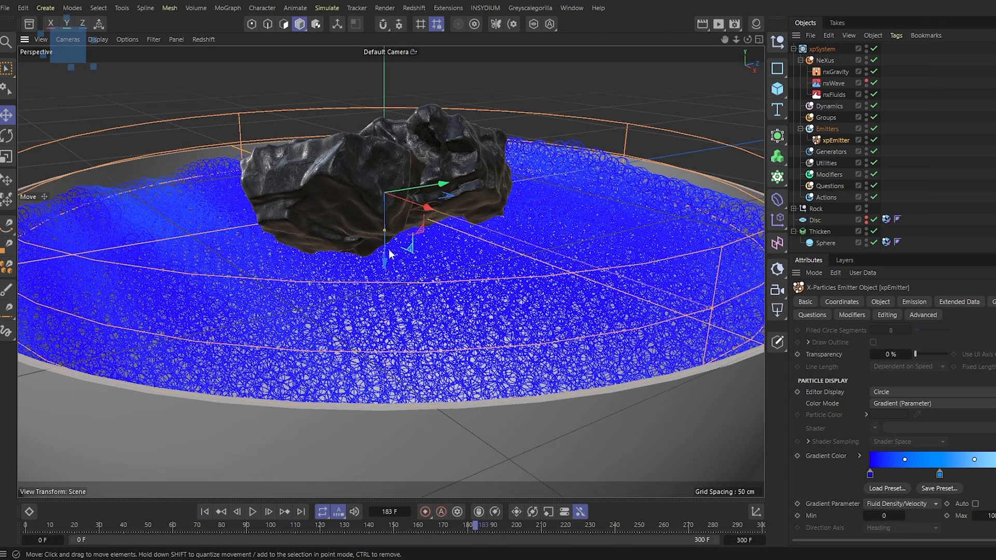
click(816, 209)
drag(387, 118, 394, 179)
alt+drag(437, 220, 497, 234)
drag(407, 248, 705, 235)
key(t)
alt+drag(503, 287, 570, 318)
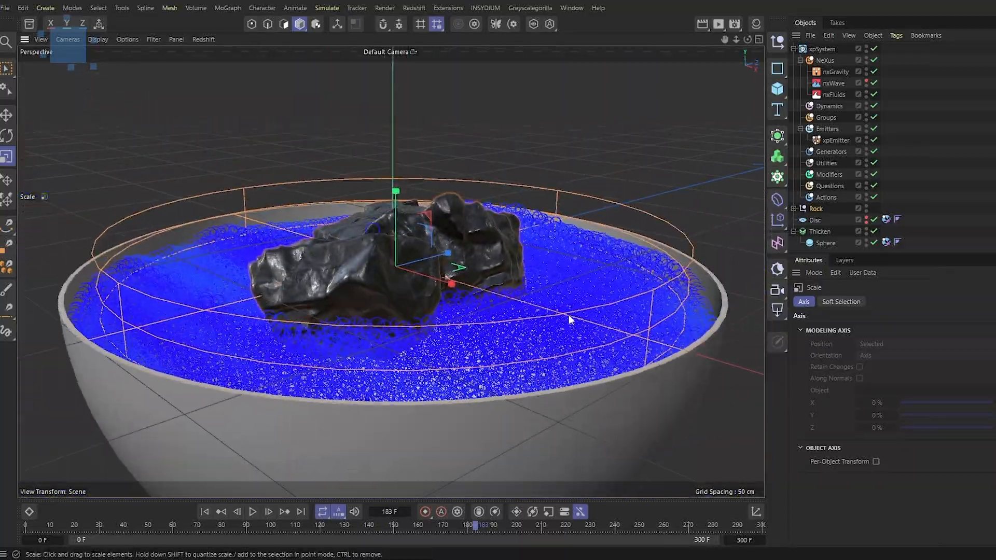
Raise the Disc slightly and enlarge its outer radius to about 100.4 cm
click(819, 221)
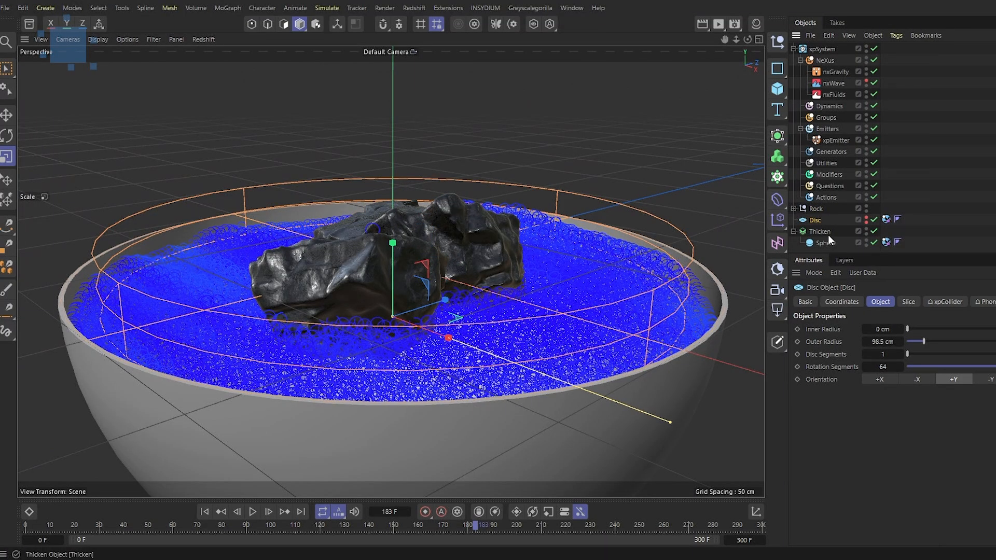
key(e)
drag(392, 244, 393, 215)
click(836, 220)
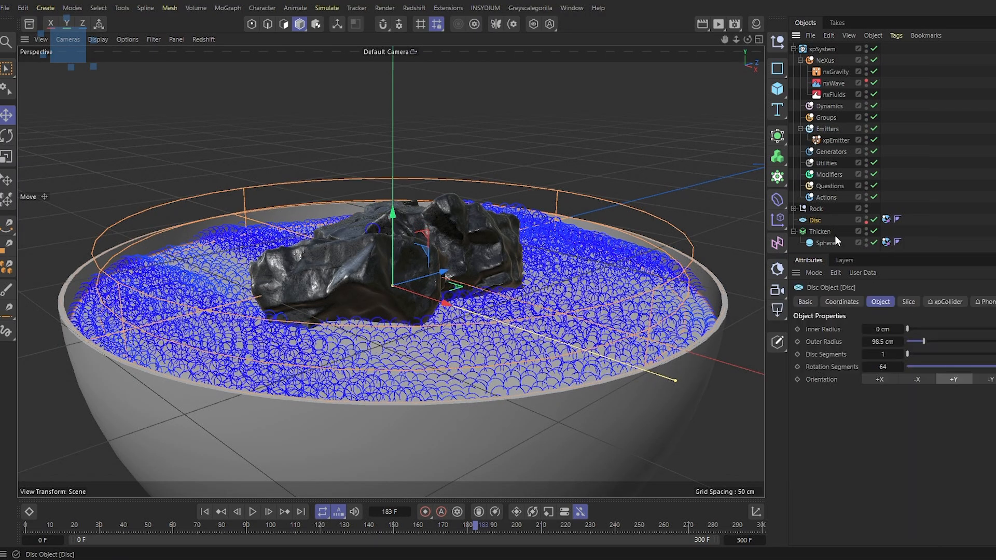
drag(678, 383, 683, 383)
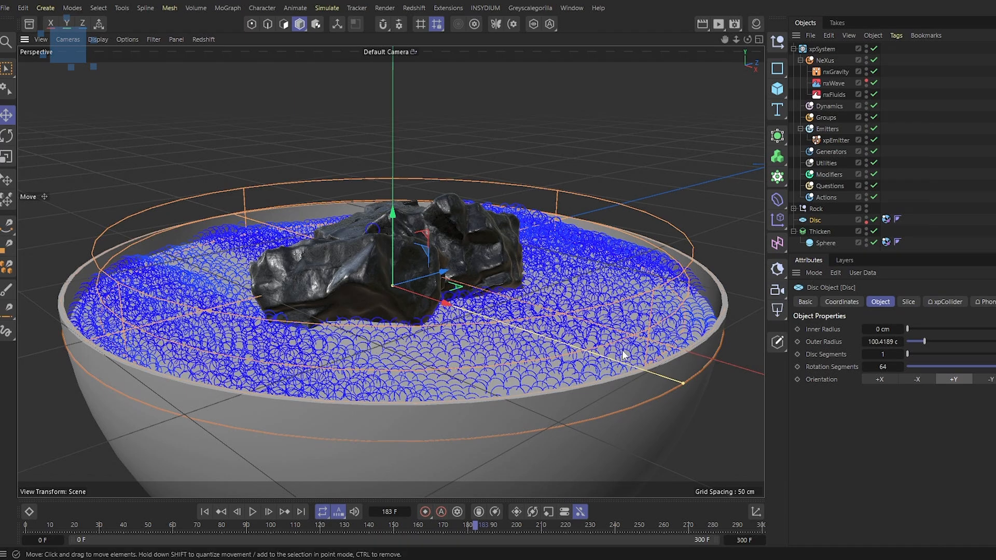
Play the simulation from the start and orbit to review the liquid around the rock
click(206, 512)
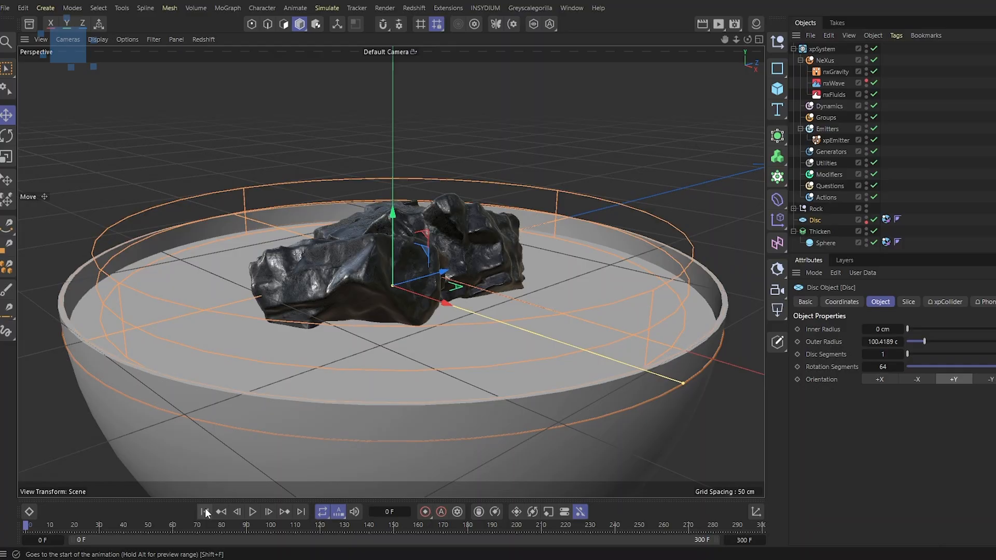
click(253, 512)
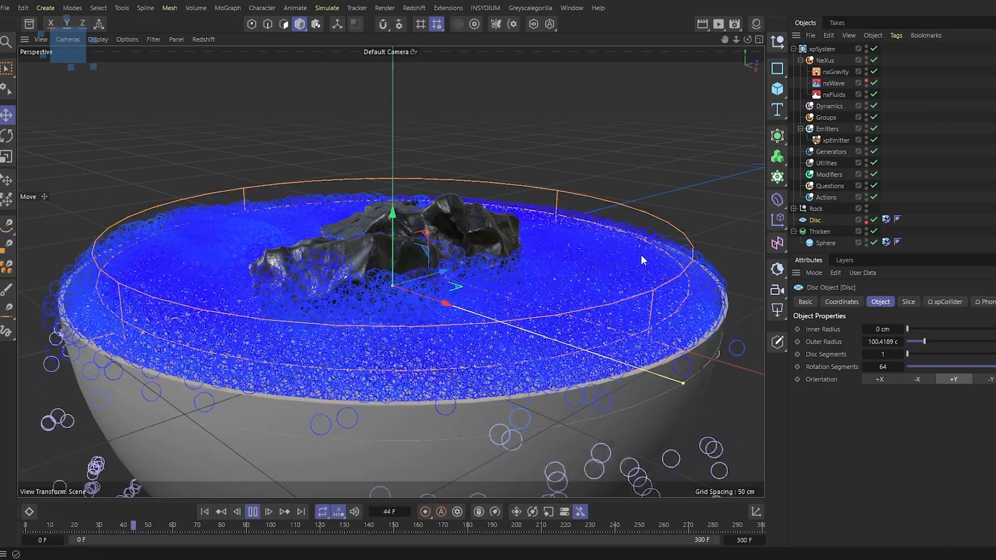
mouse_move(537, 312)
alt+mouse_down()
mouse_move(486, 289)
mouse_move(536, 319)
alt+mouse_up()
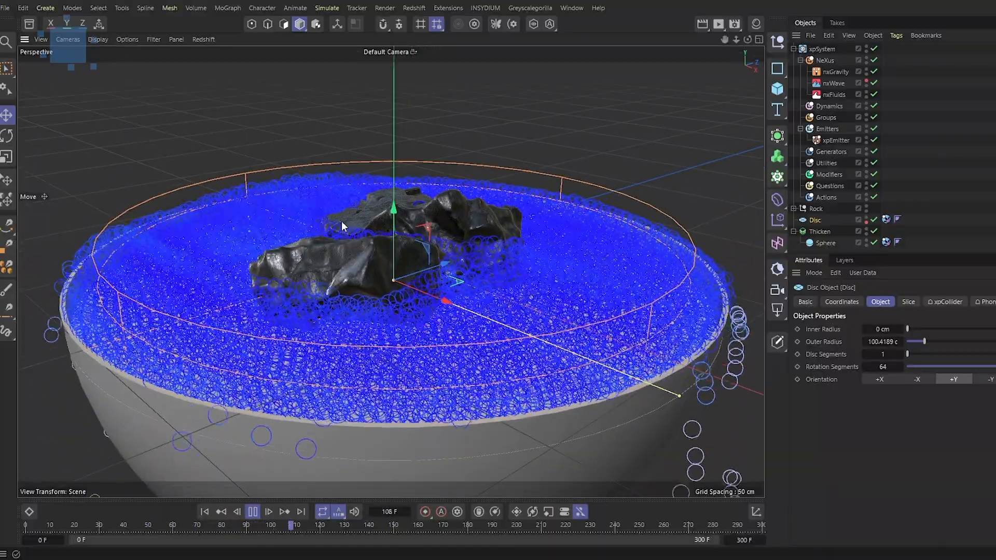
drag(393, 211, 395, 237)
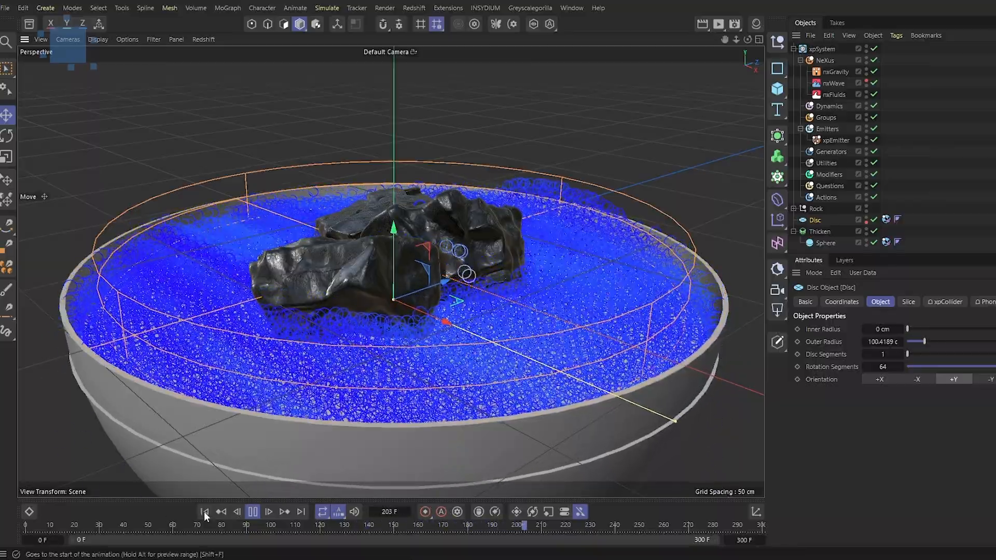
click(205, 513)
alt+drag(550, 321, 556, 341)
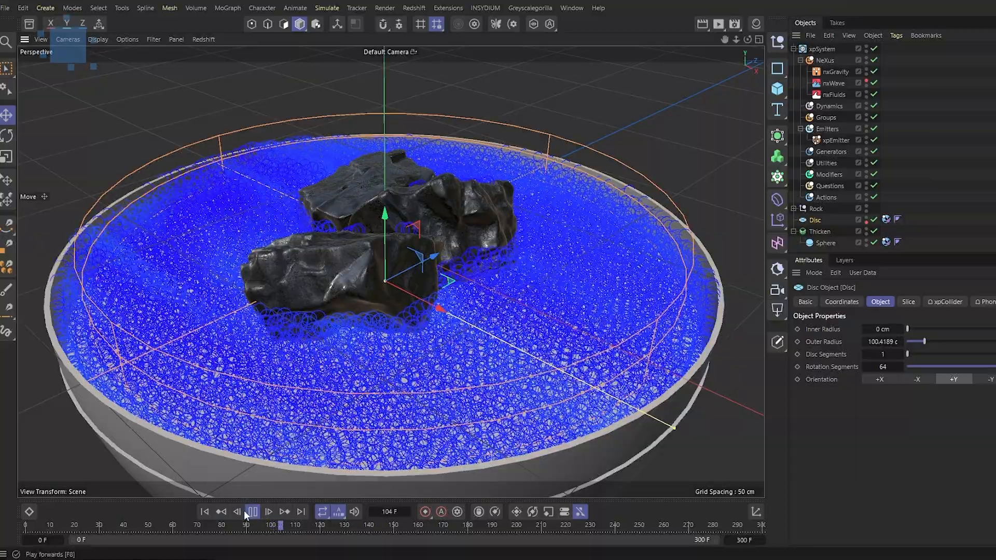
click(207, 512)
Set the xpEmitter's particle Radius to 1.5 cm
click(833, 140)
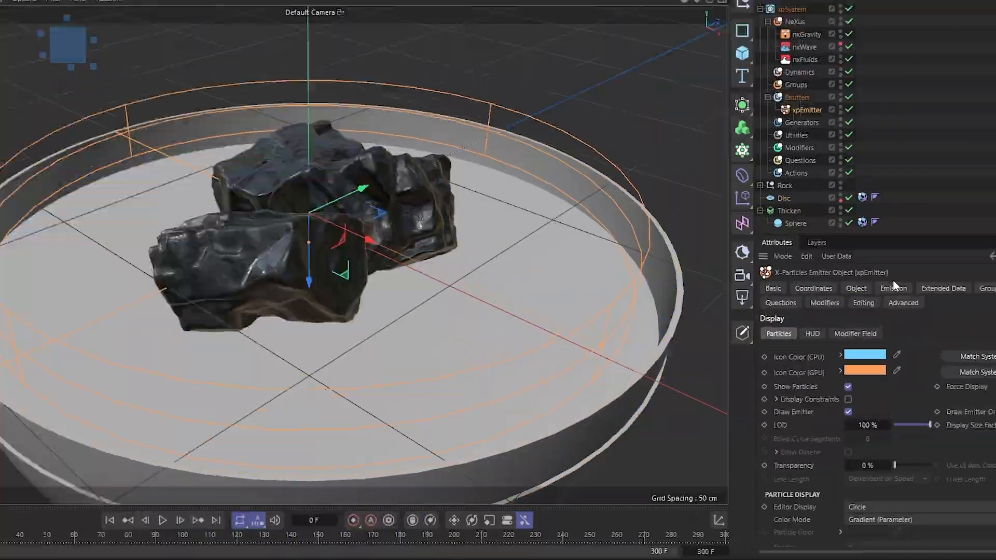
click(915, 301)
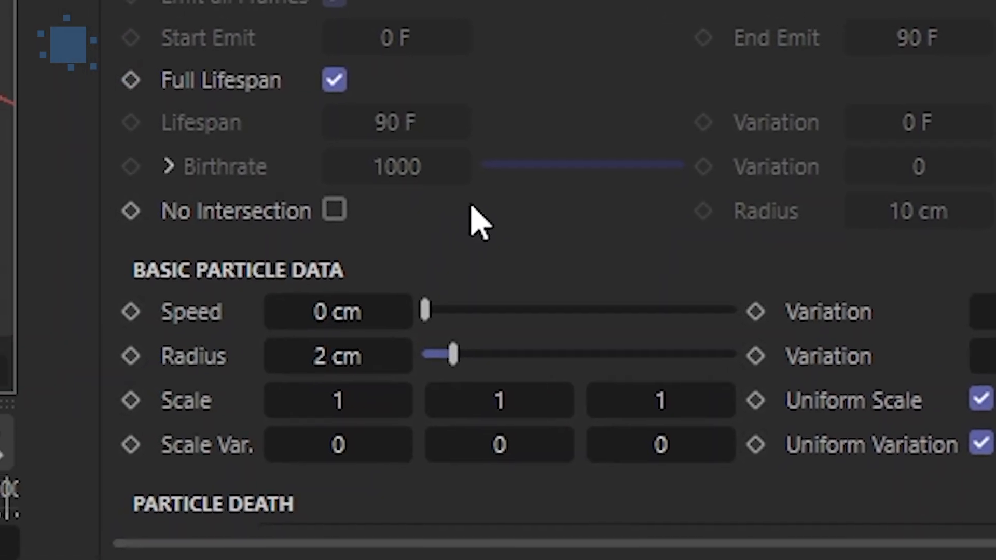
click(364, 370)
text(1.5)
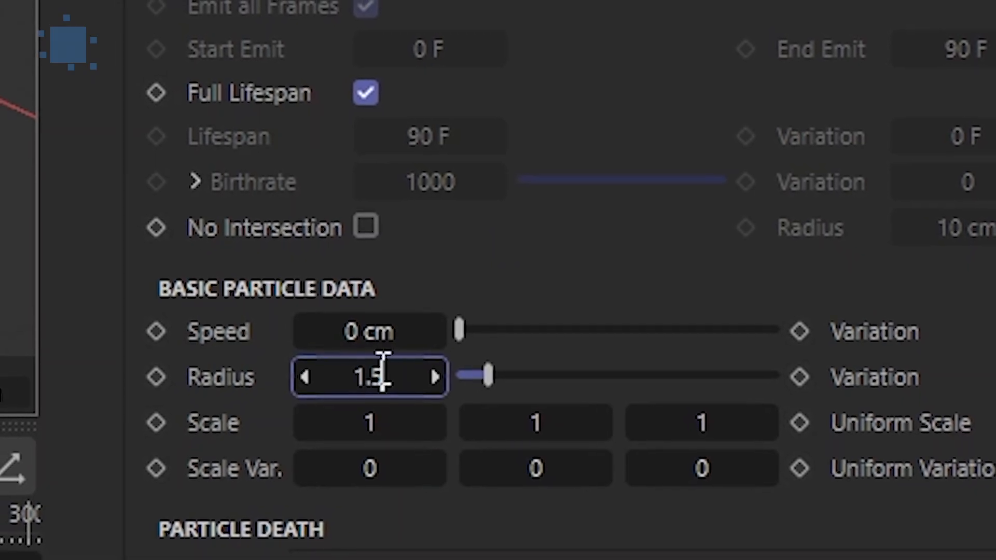
key(Return)
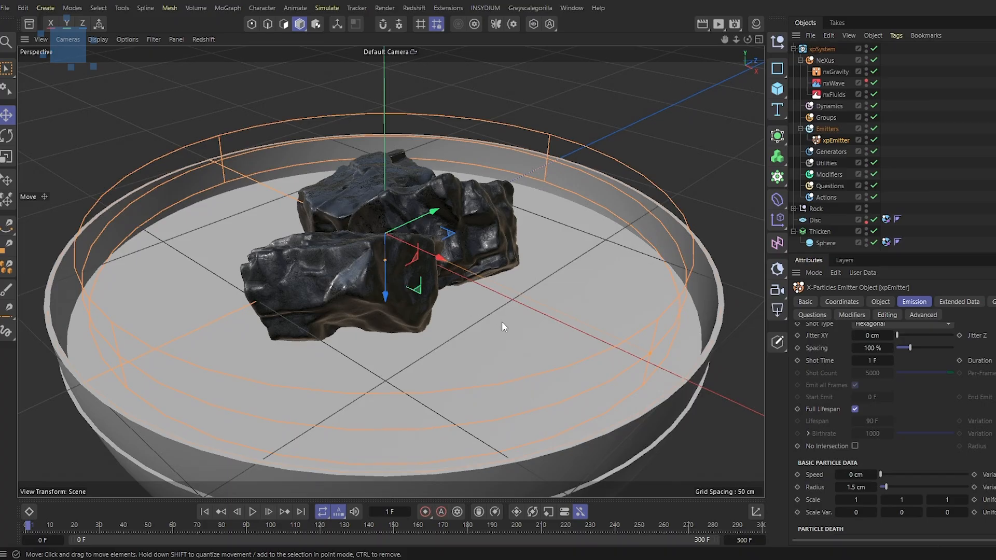
Move the Sphere out of the Thicken object and set its R.P rotation to 0°
alt+drag(503, 328, 498, 307)
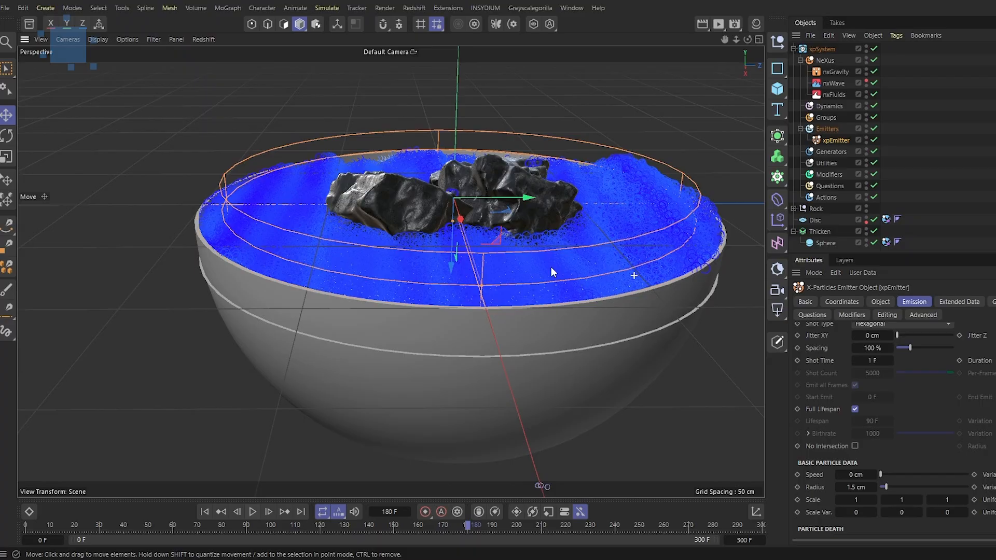
alt+drag(551, 267, 621, 285)
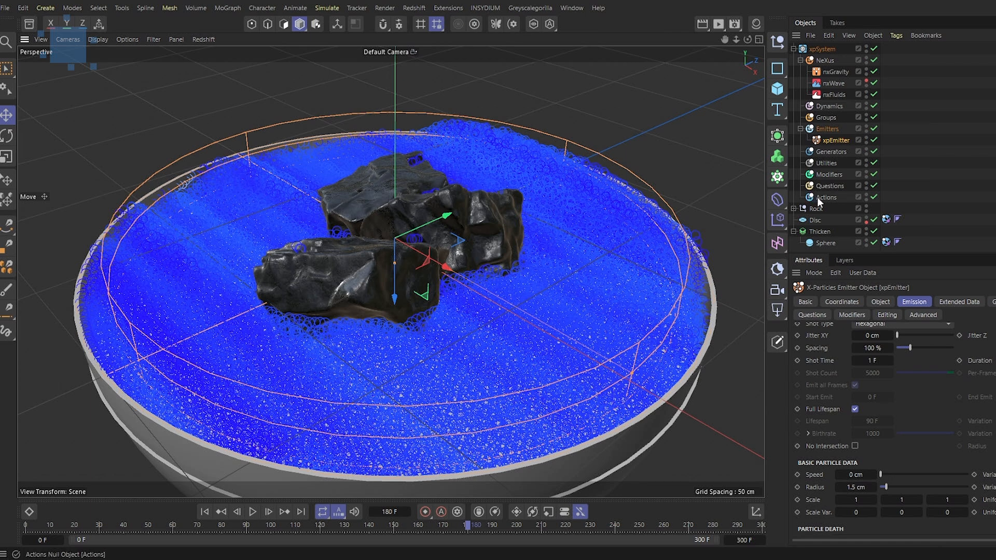
click(824, 242)
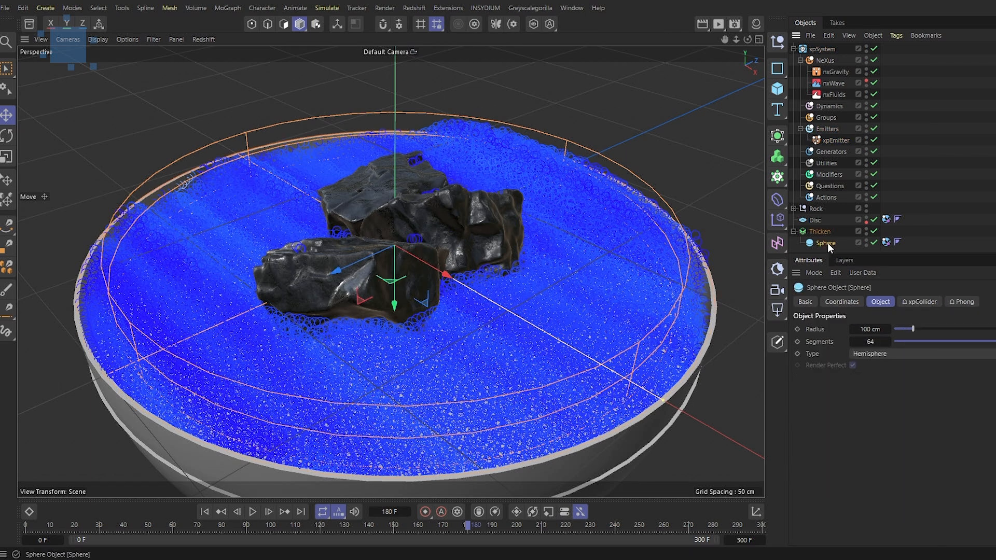
drag(826, 242, 820, 206)
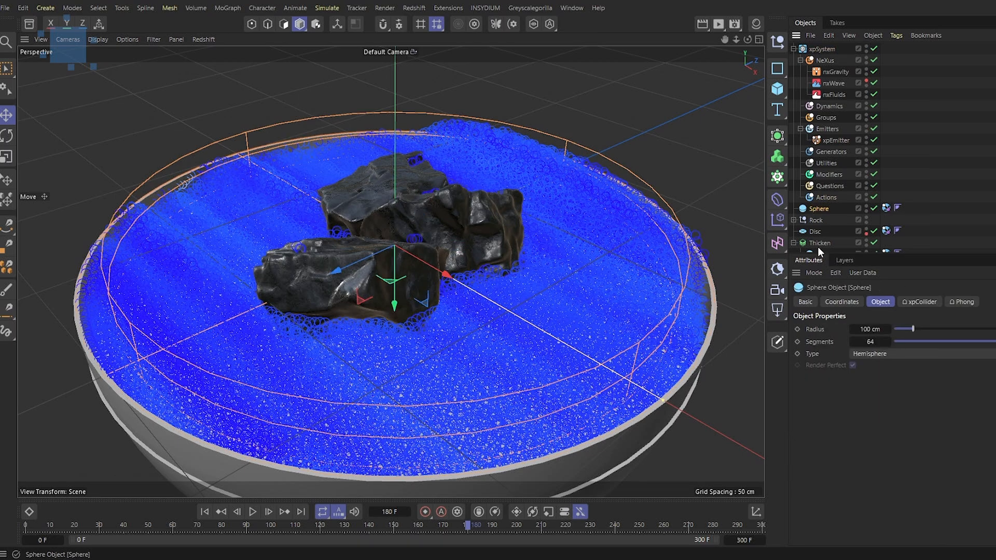
click(841, 302)
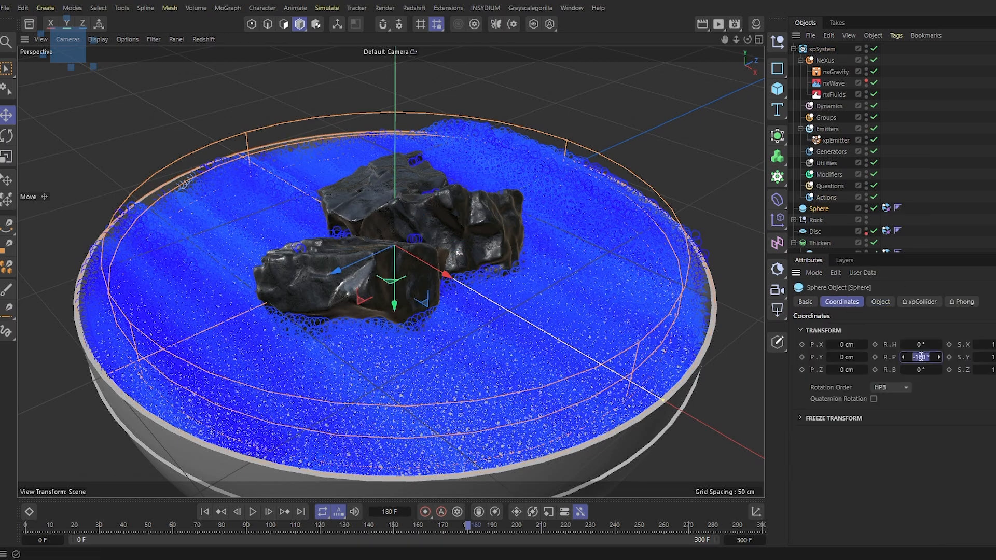
text(0)
key(Return)
Play the simulation and orbit around the bowl to review the liquid
mouse_move(616, 216)
alt+mouse_down()
mouse_move(602, 191)
mouse_move(617, 202)
alt+mouse_up()
click(866, 206)
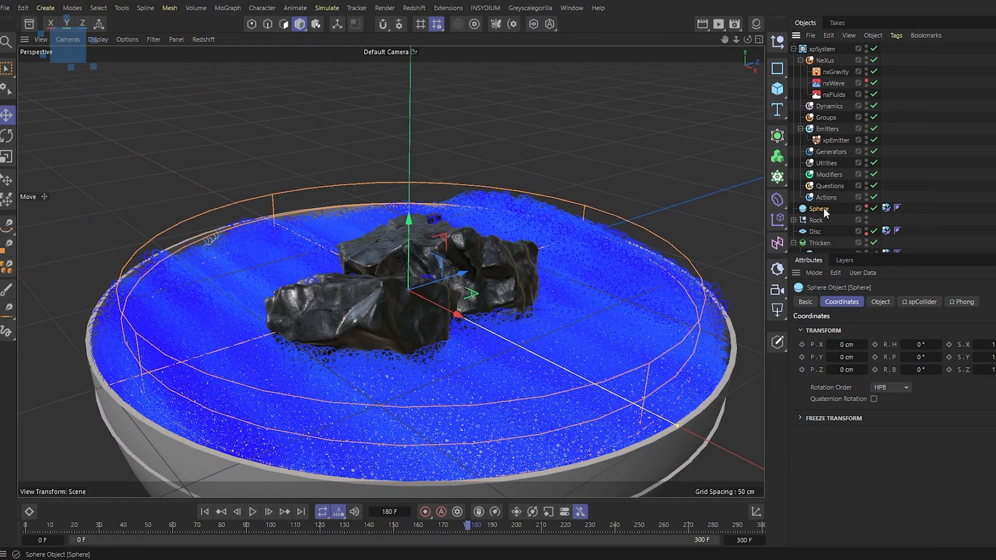
alt+drag(703, 253, 507, 177)
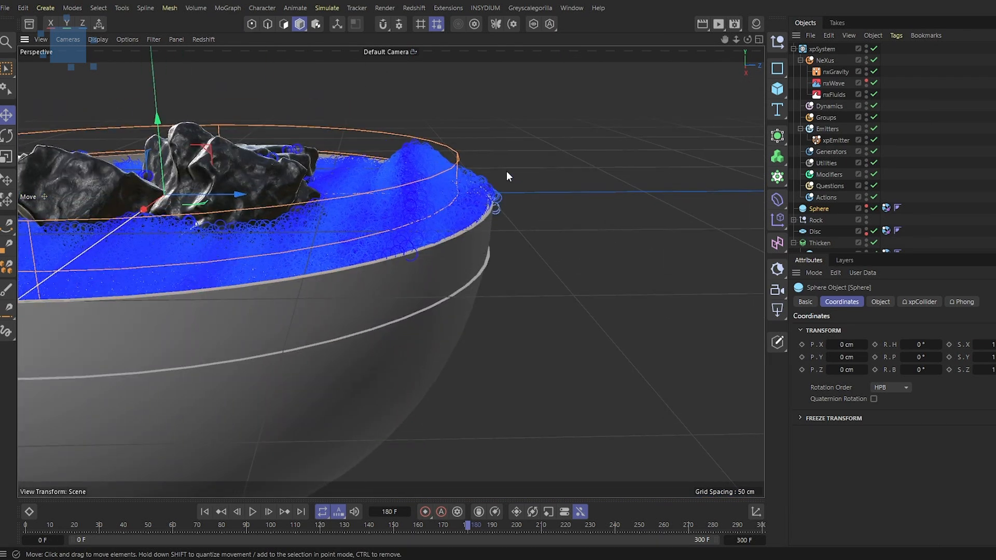
click(208, 512)
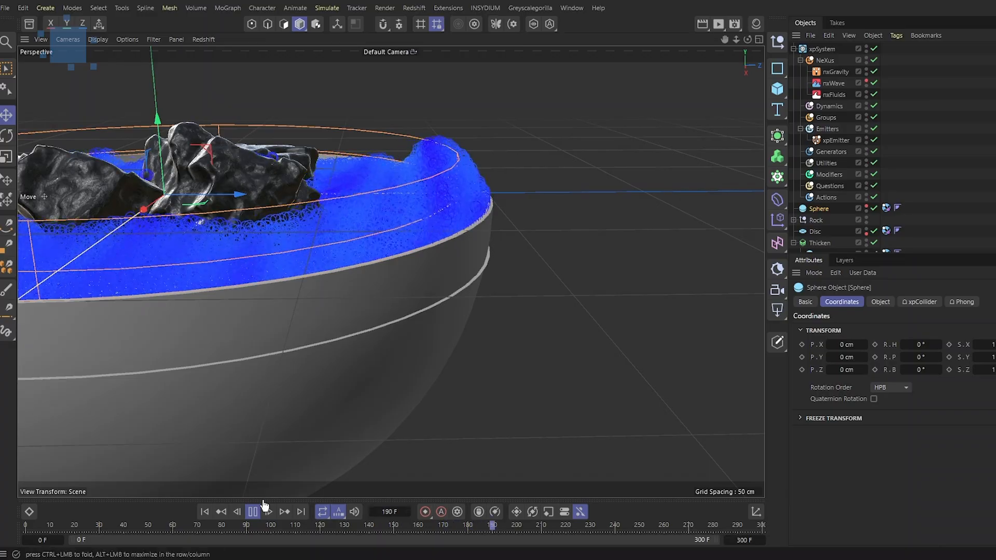
alt+drag(511, 196, 571, 255)
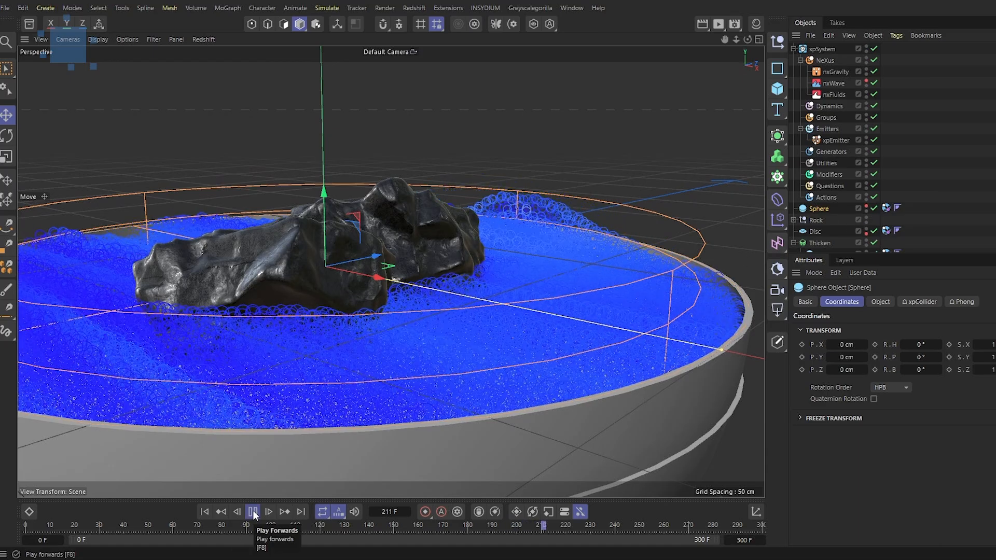
alt+drag(595, 260, 505, 281)
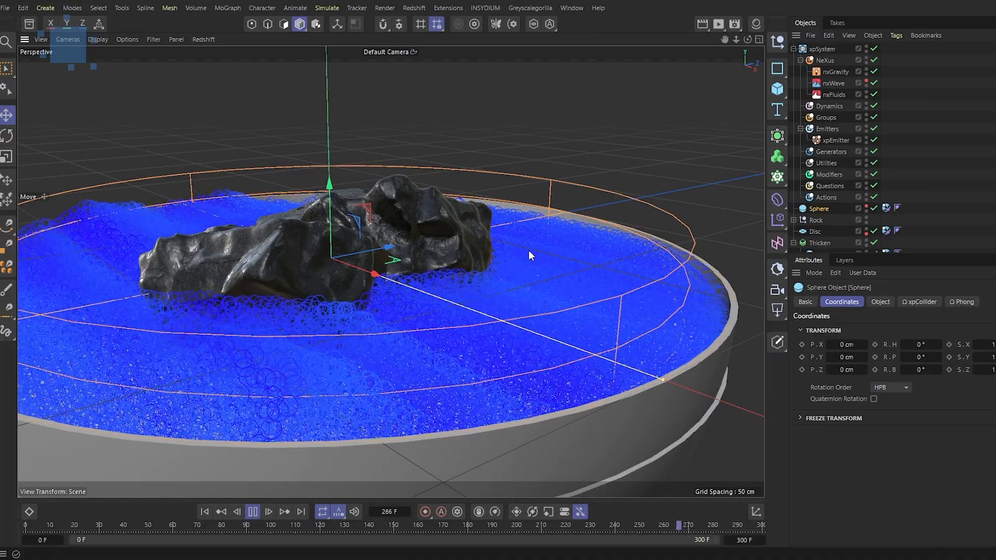
click(253, 511)
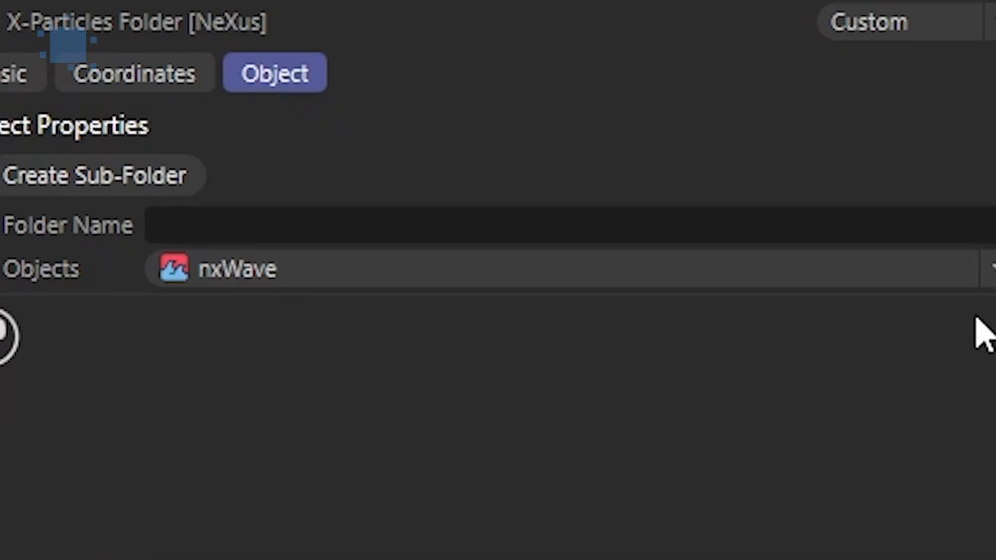
Add an nxKill modifier to the NeXus folder
click(989, 273)
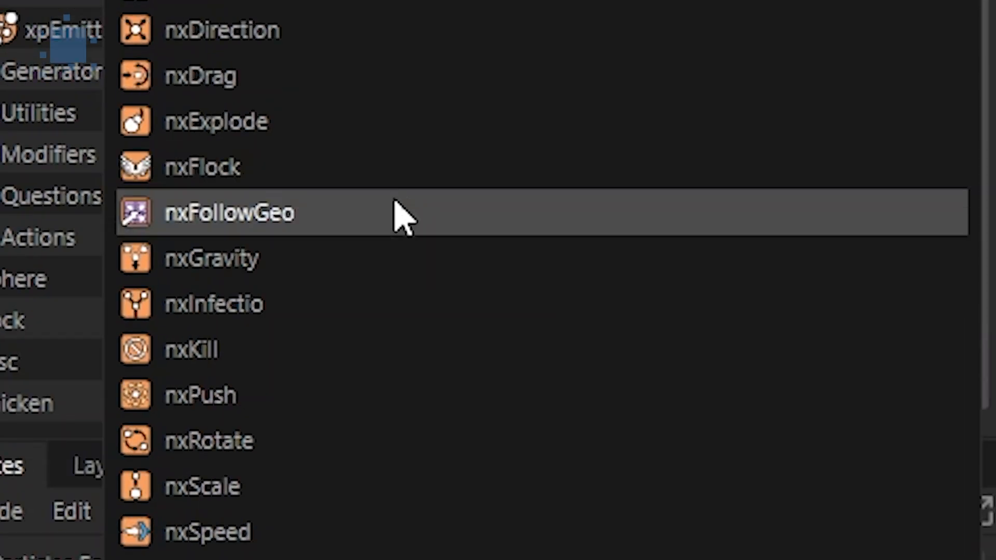
click(200, 165)
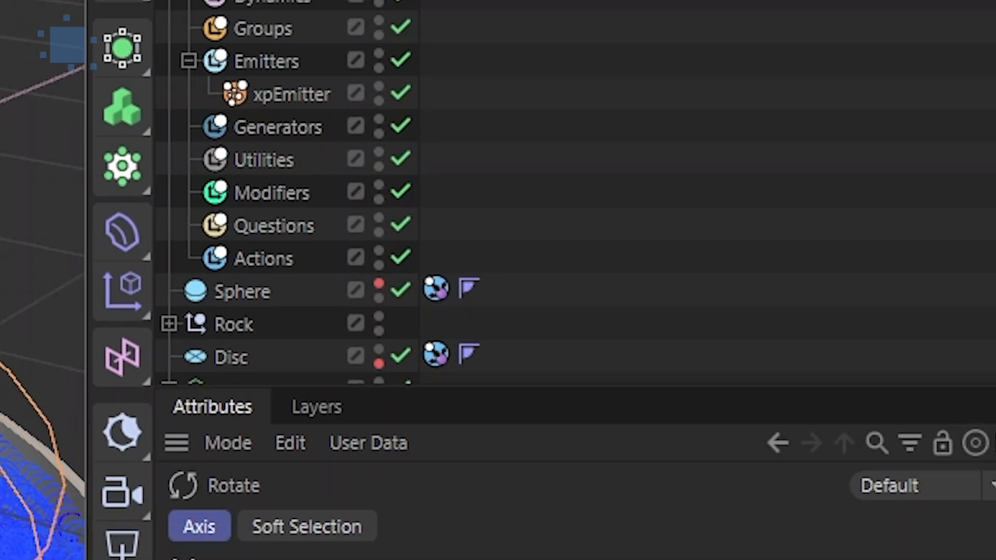
key(t)
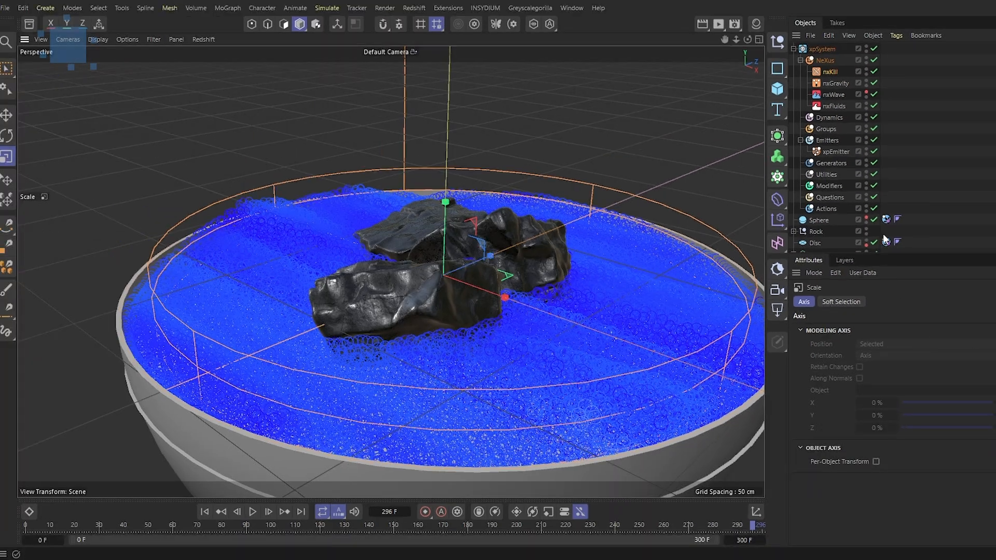
Set the nxKill modifier's shape to Sphere and its radius to 80 cm
click(826, 72)
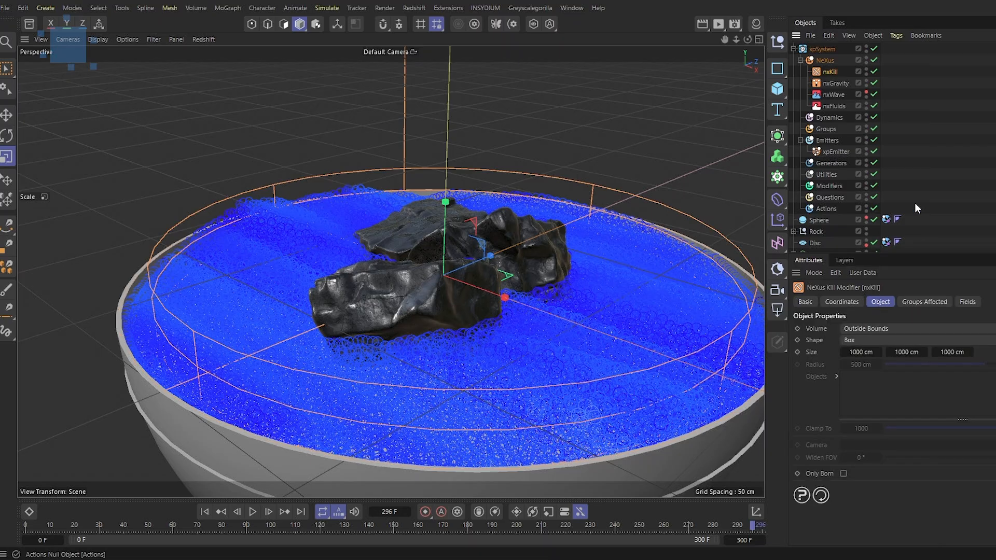
scroll(857, 220, down, 2)
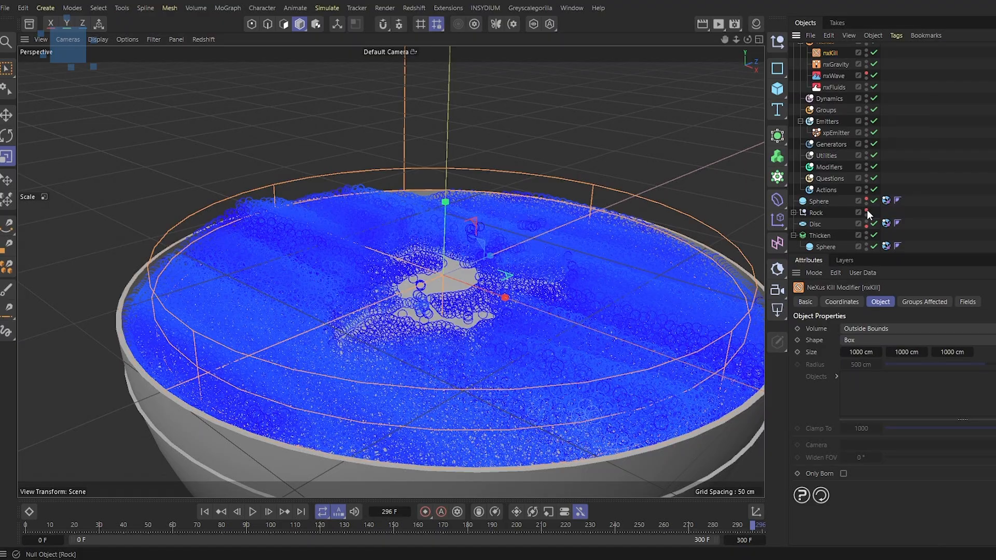
mouse_move(546, 309)
alt+mouse_down()
mouse_move(552, 350)
mouse_move(536, 308)
alt+mouse_up()
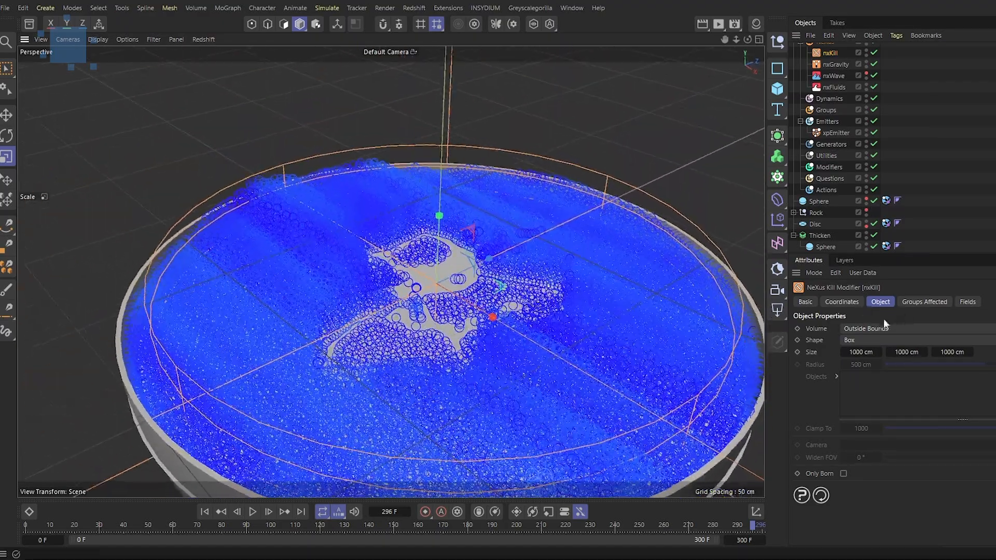
click(871, 340)
click(867, 366)
scroll(595, 285, down, 2)
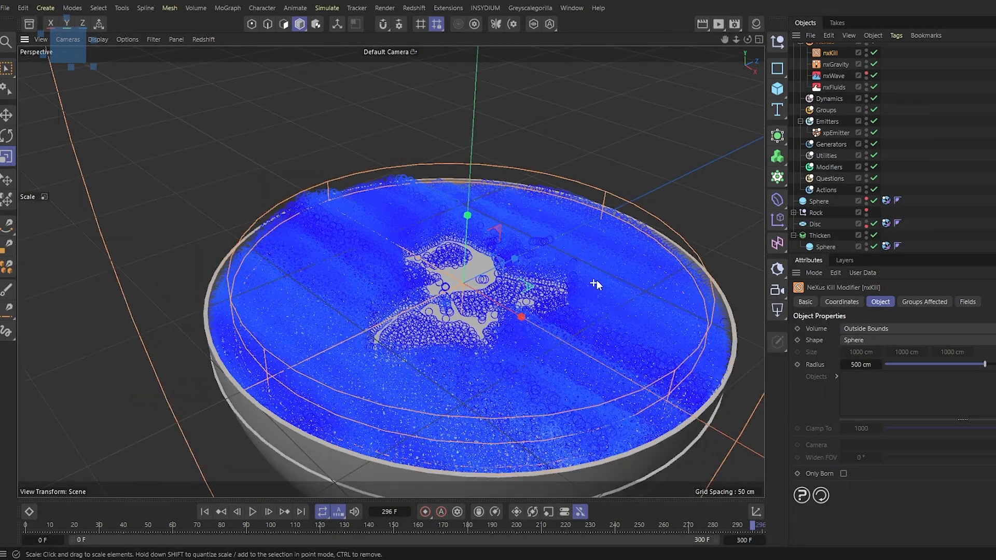
scroll(596, 285, down, 2)
drag(979, 364, 903, 364)
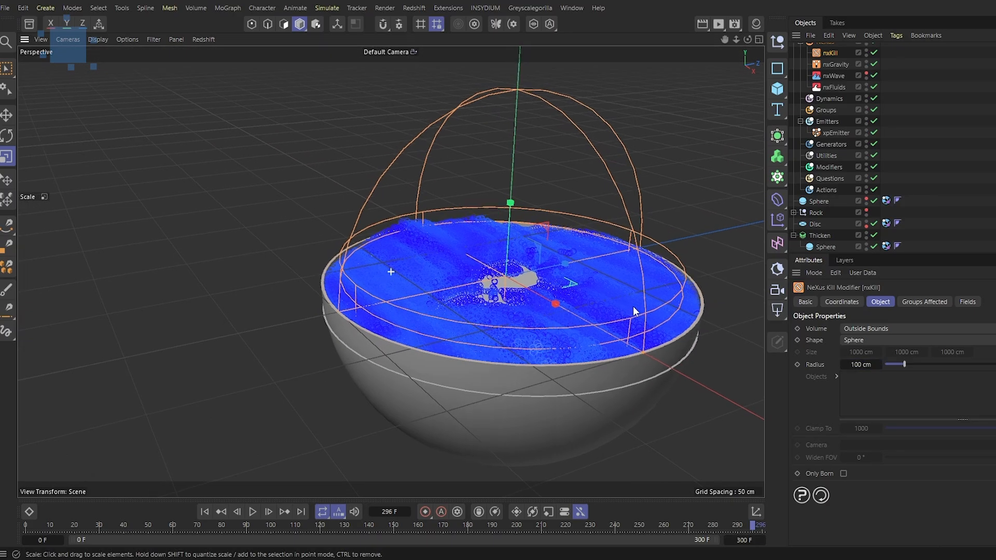
scroll(626, 302, up, 2)
scroll(627, 304, up, 1)
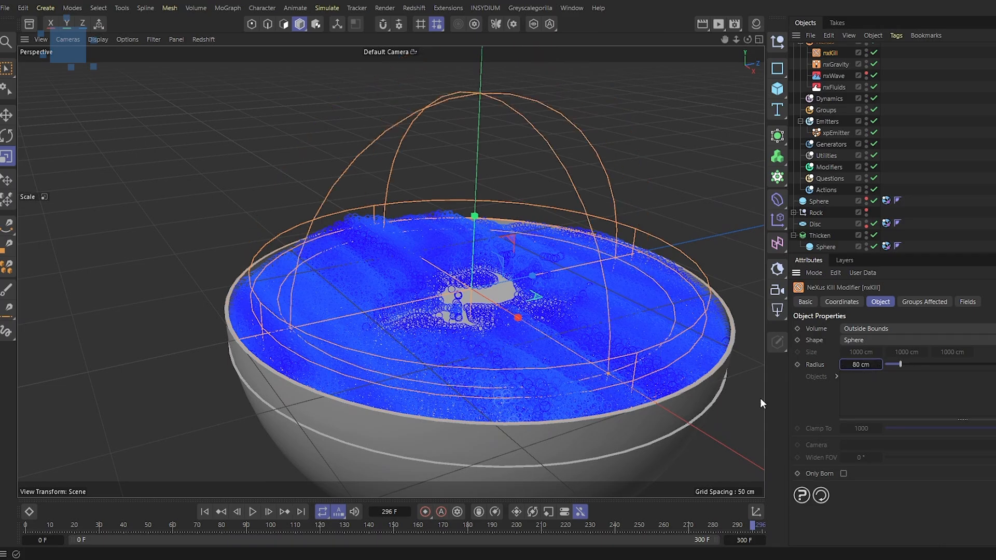
Play the simulation from the start and set the kill sphere's radius to about 101 cm
click(205, 511)
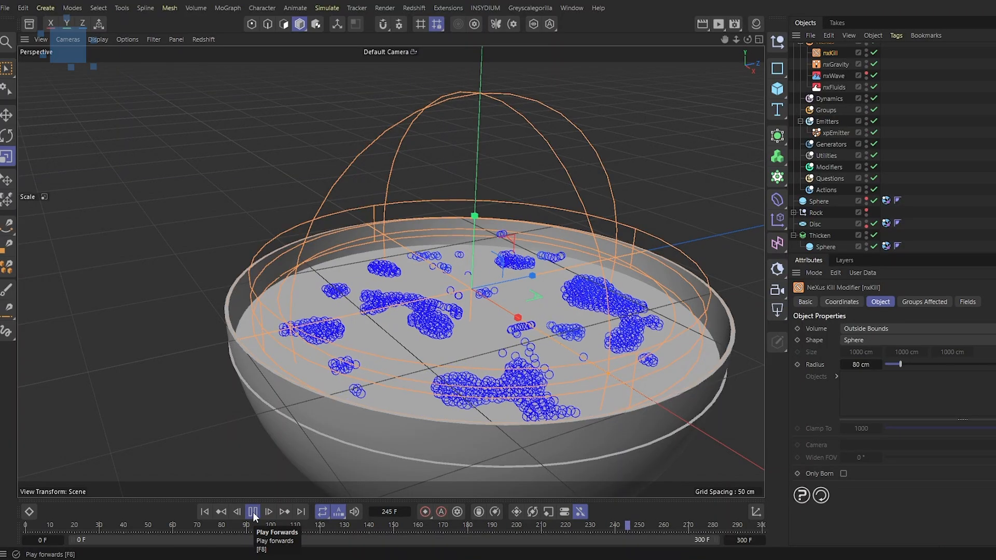
click(254, 512)
click(206, 511)
drag(898, 364, 905, 368)
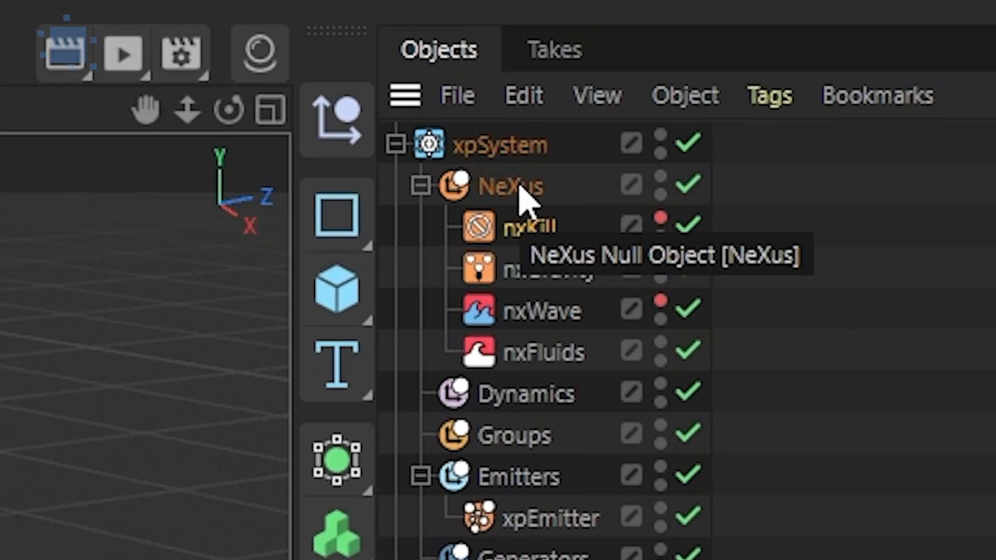
Add an nxFoam modifier to the NeXus folder
click(516, 187)
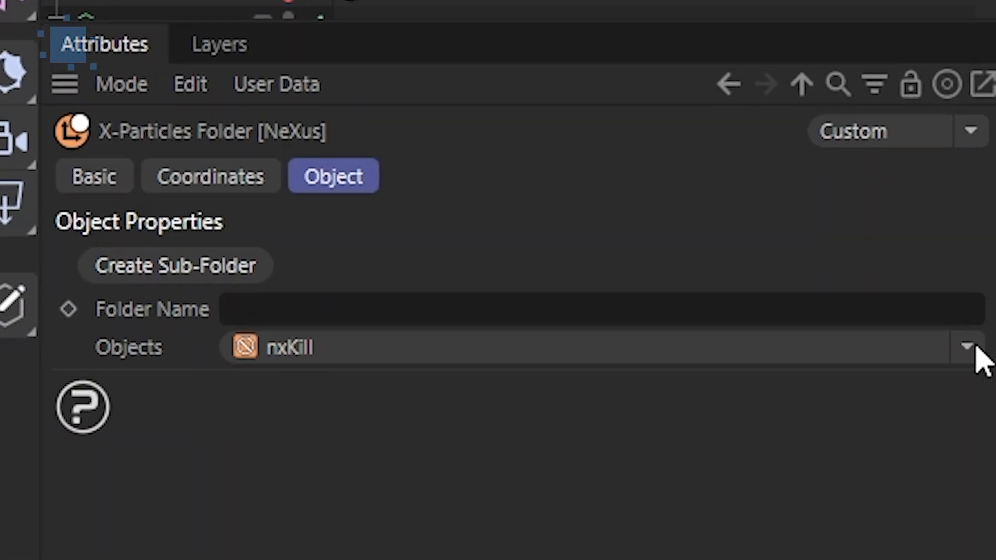
click(968, 348)
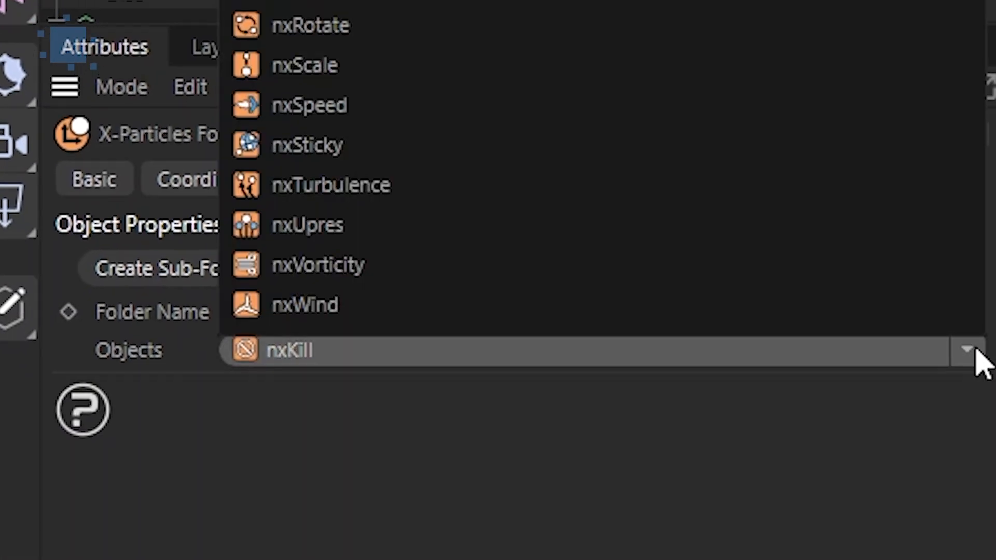
click(376, 150)
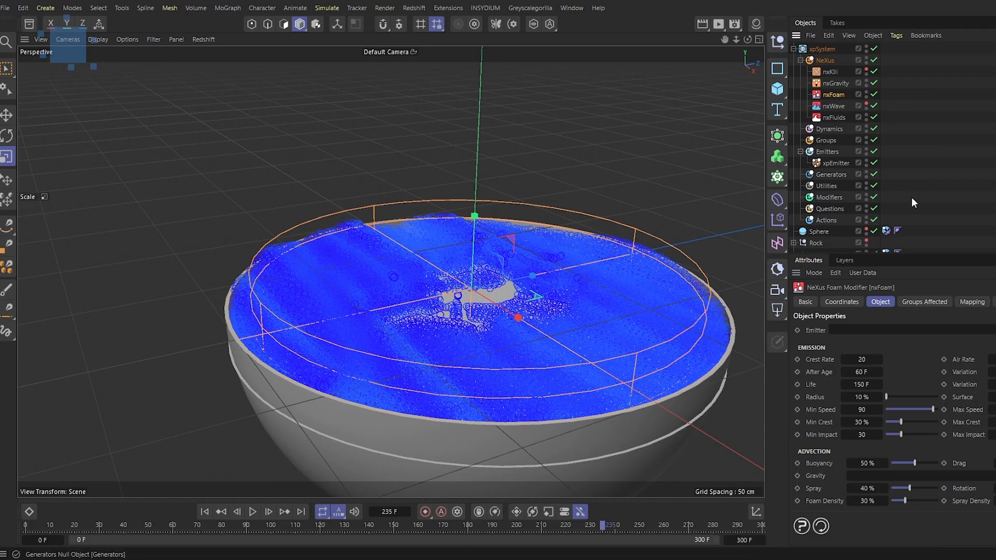
Create a new emitter for the nxFoam modifier and rewind to the first frame
scroll(856, 213, down, 2)
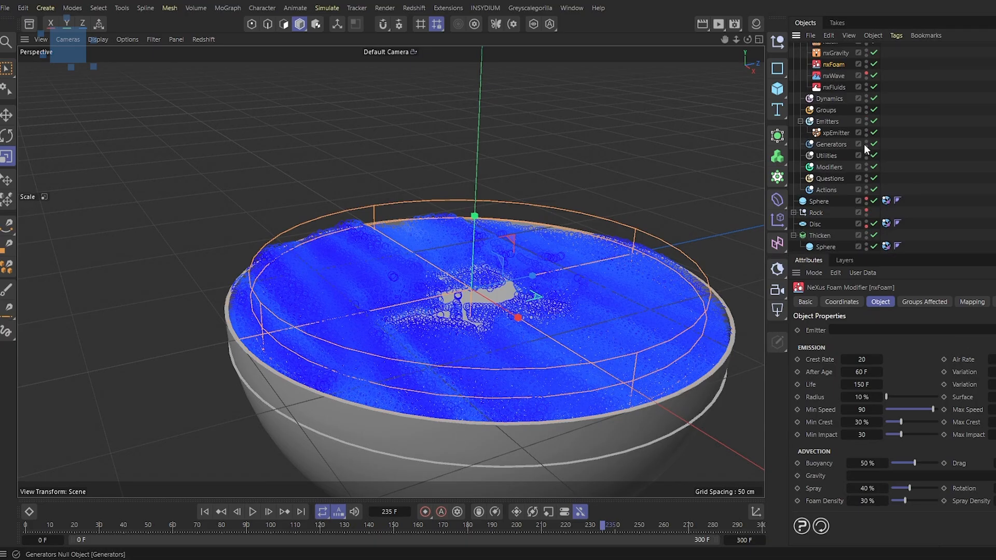
click(867, 131)
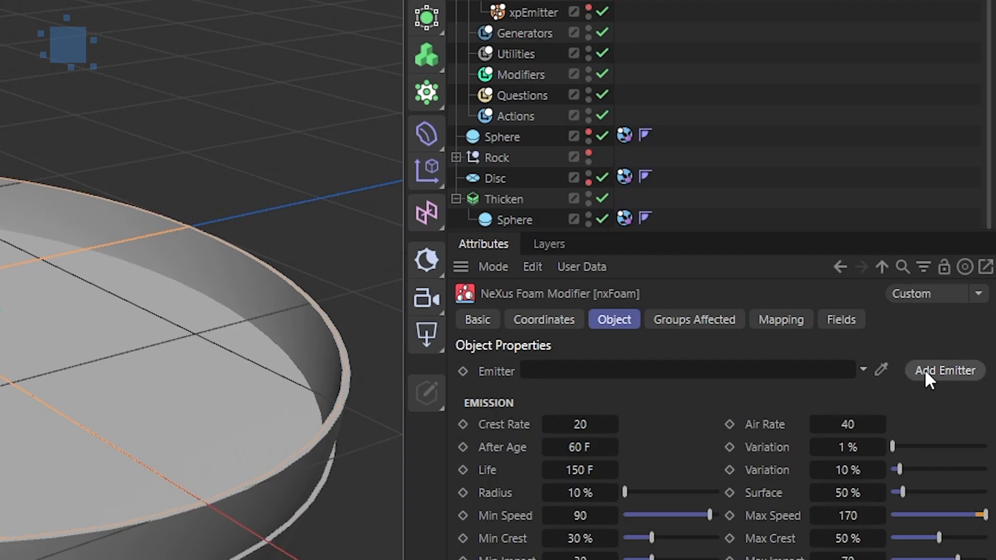
click(927, 373)
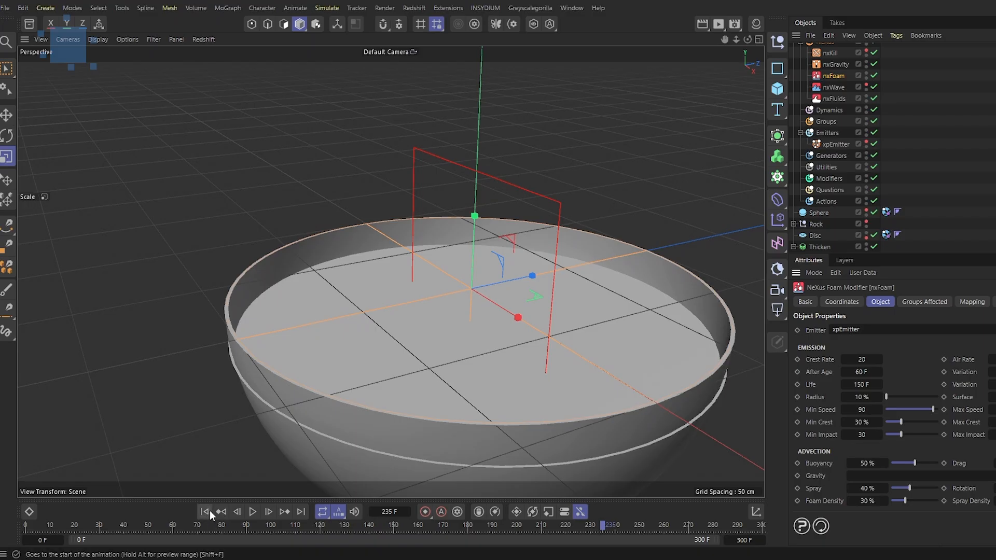
click(210, 511)
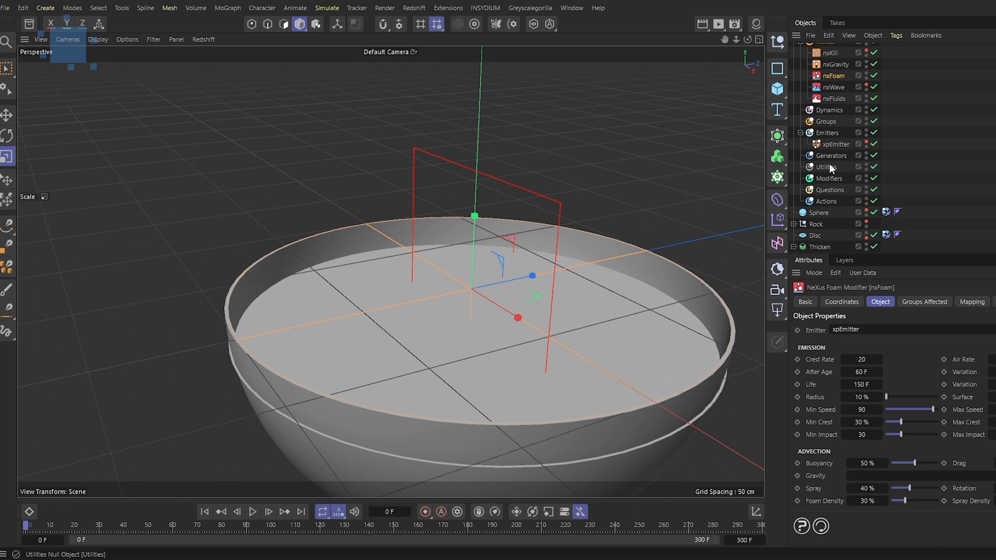
Move the new emitter into the Emitters group and rename it "Foam Emitter"
scroll(835, 103, up, 2)
drag(842, 53, 828, 179)
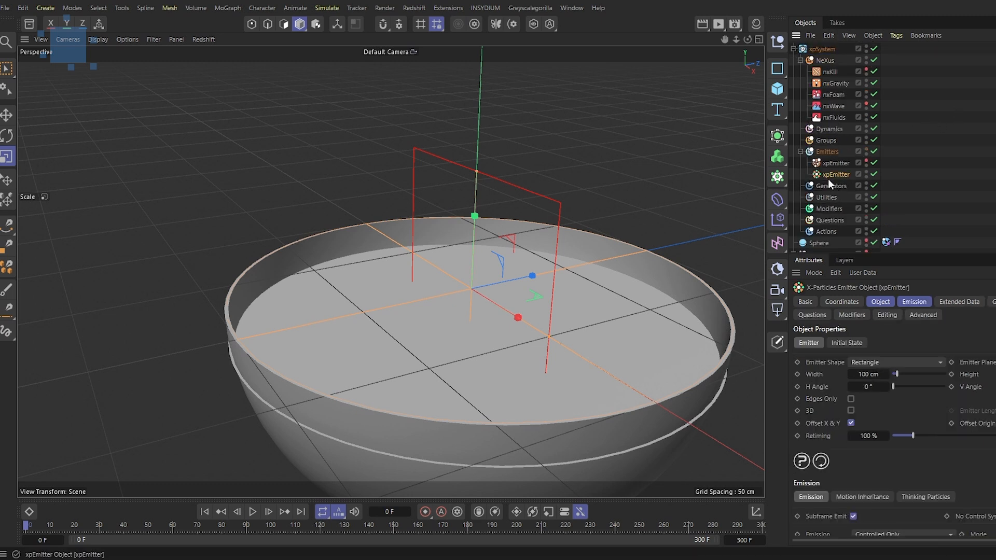
double_click(834, 174)
text(Foam Emitter)
key(Return)
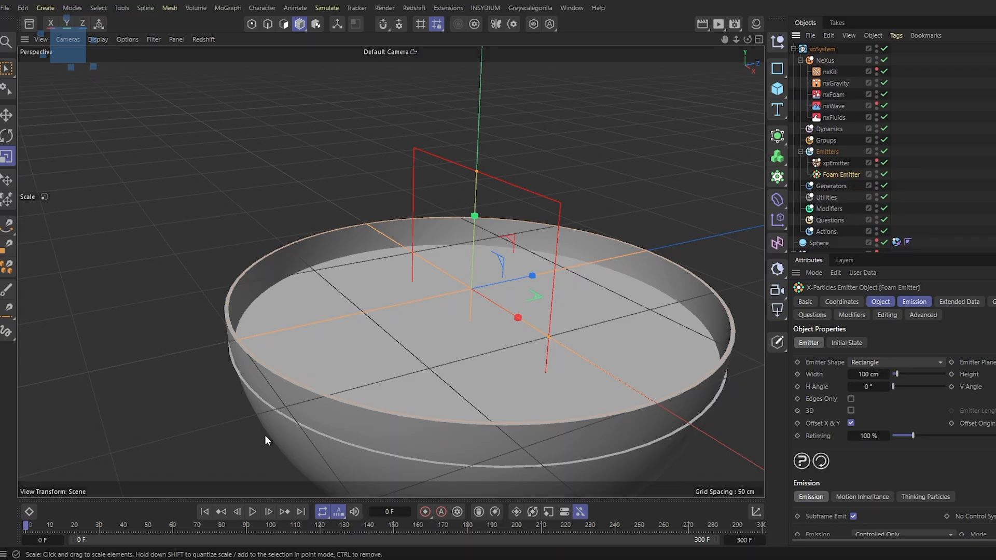
Play the simulation and set the nxFoam After Age to 10 F
click(253, 513)
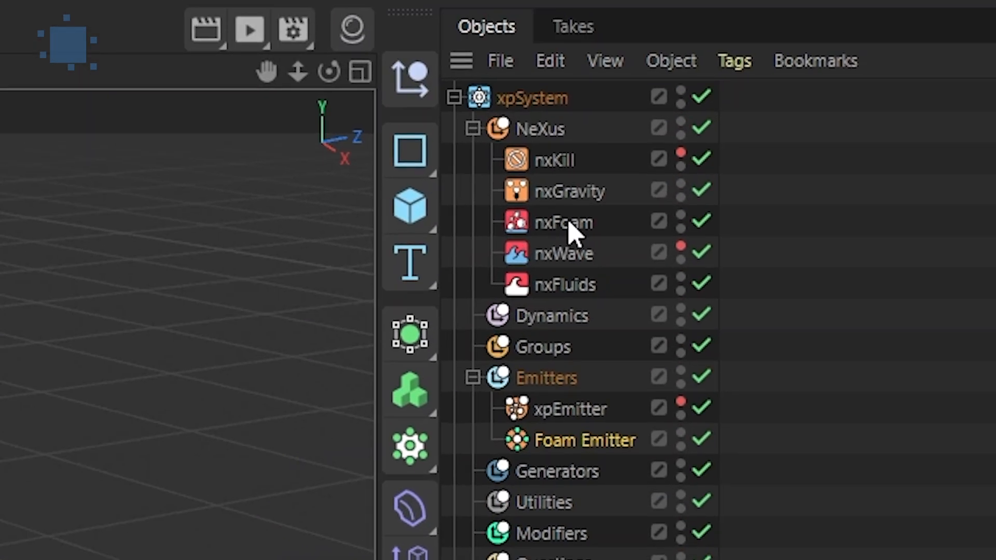
click(573, 222)
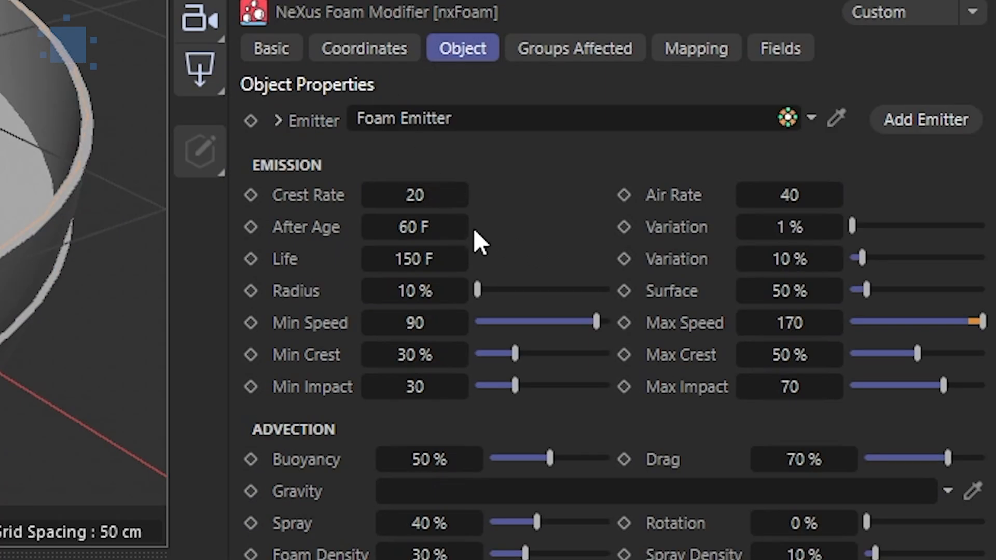
click(415, 226)
text(10)
key(Return)
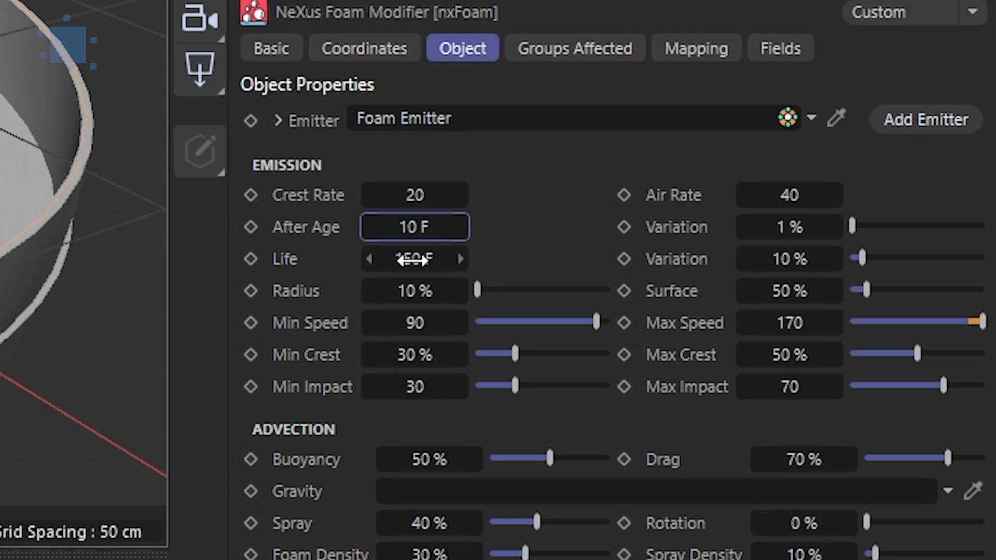
Set the foam Crest Rate to 40 and Air Rate to 80, then play and stop the simulation
click(423, 193)
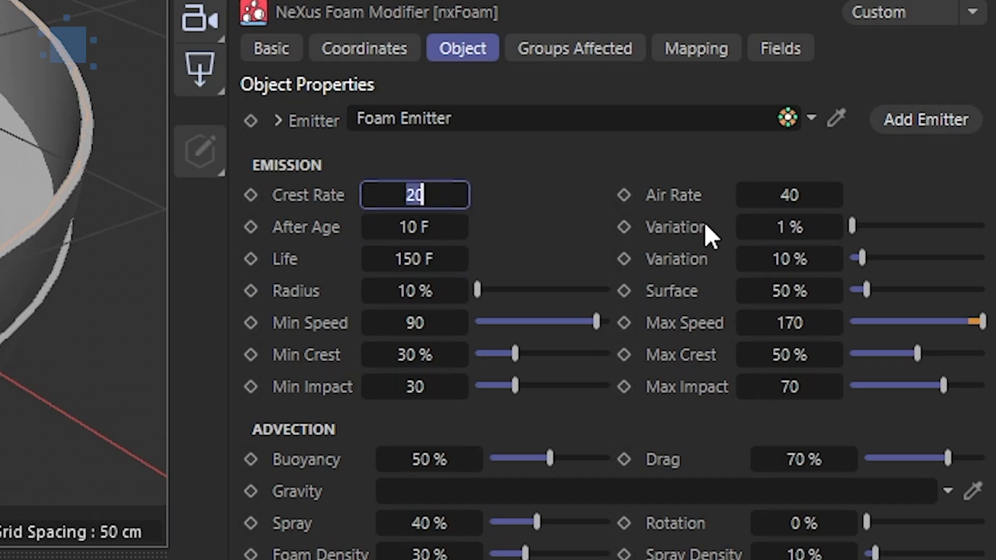
text(40)
click(787, 193)
text(80)
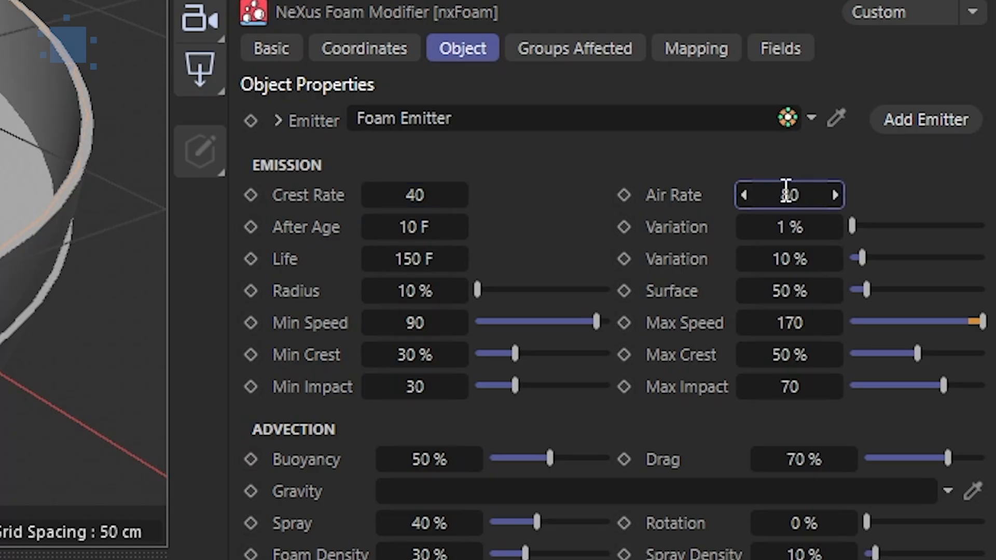
click(253, 512)
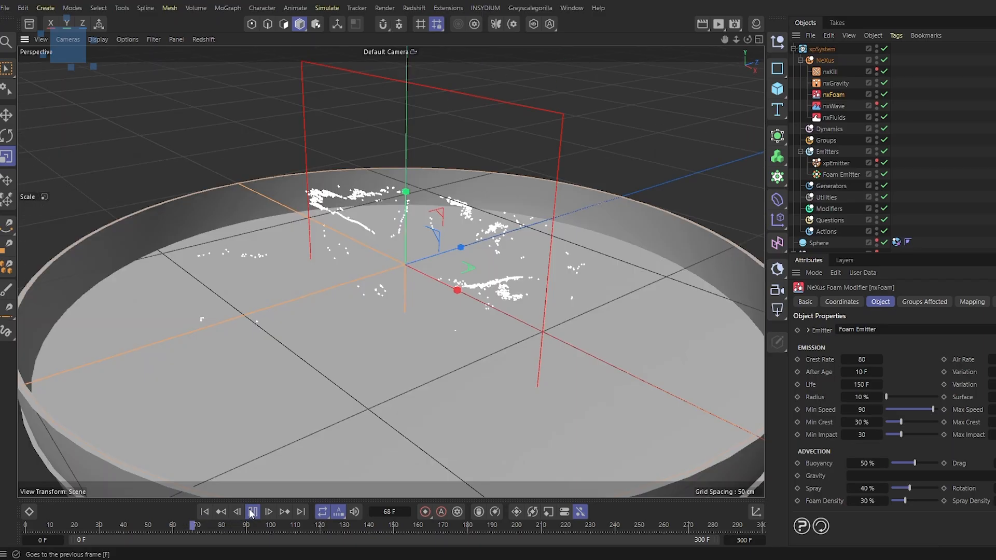
click(252, 513)
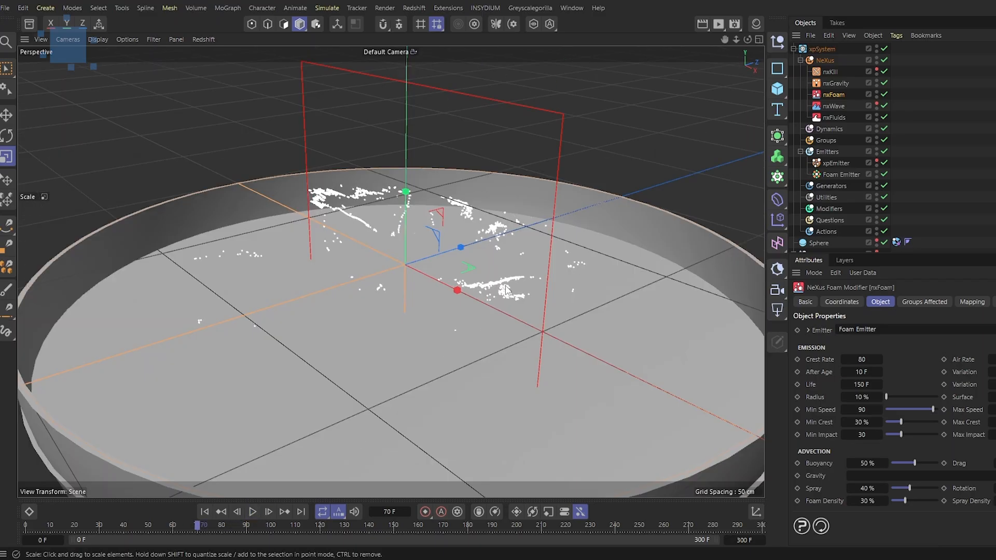
Add an nxVorticity modifier to the NeXus folder and set its Strength to 50%
click(830, 61)
click(870, 356)
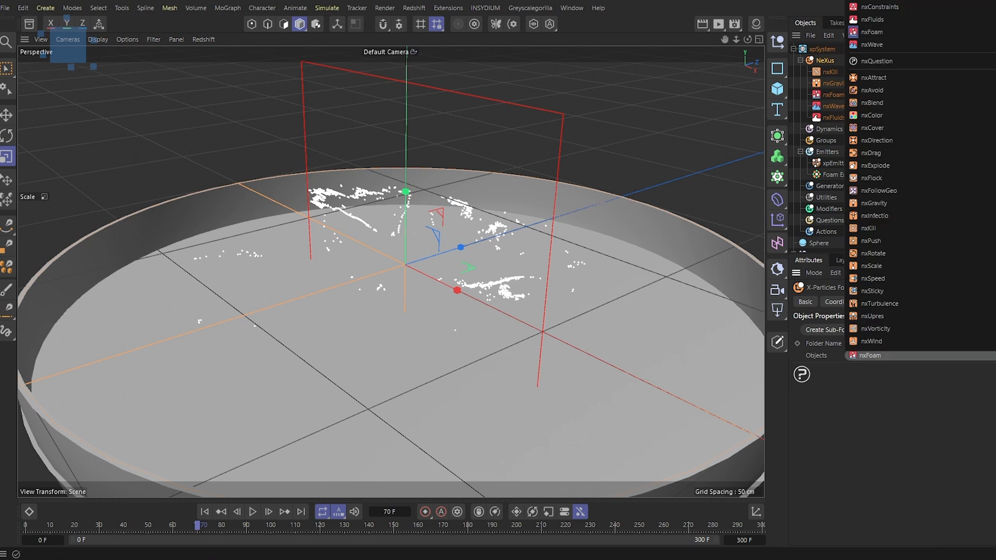
click(877, 329)
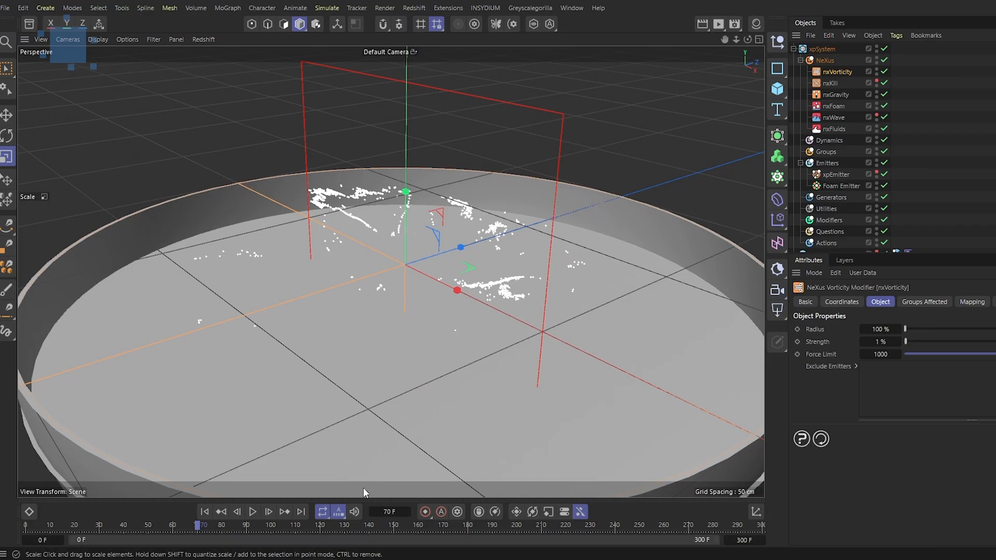
click(205, 511)
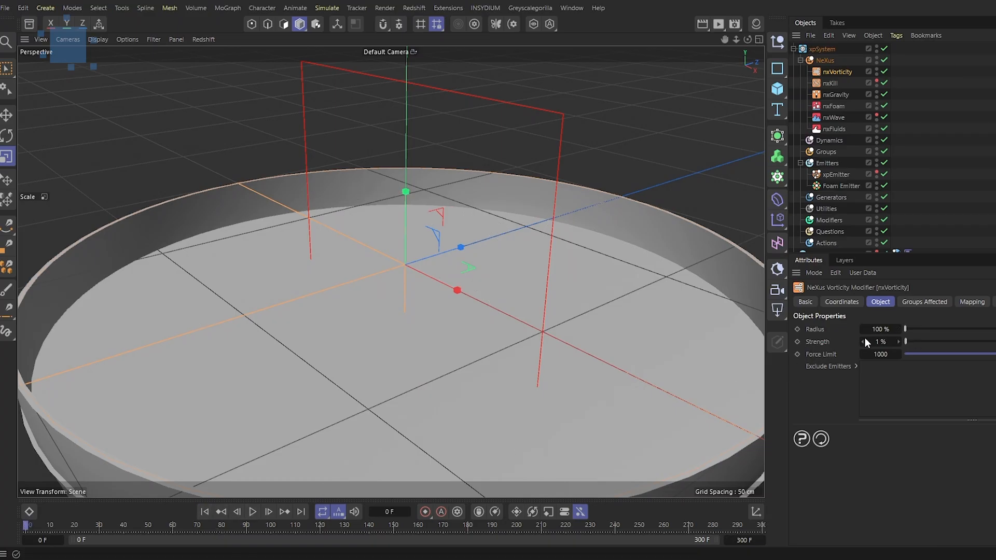
key(Return)
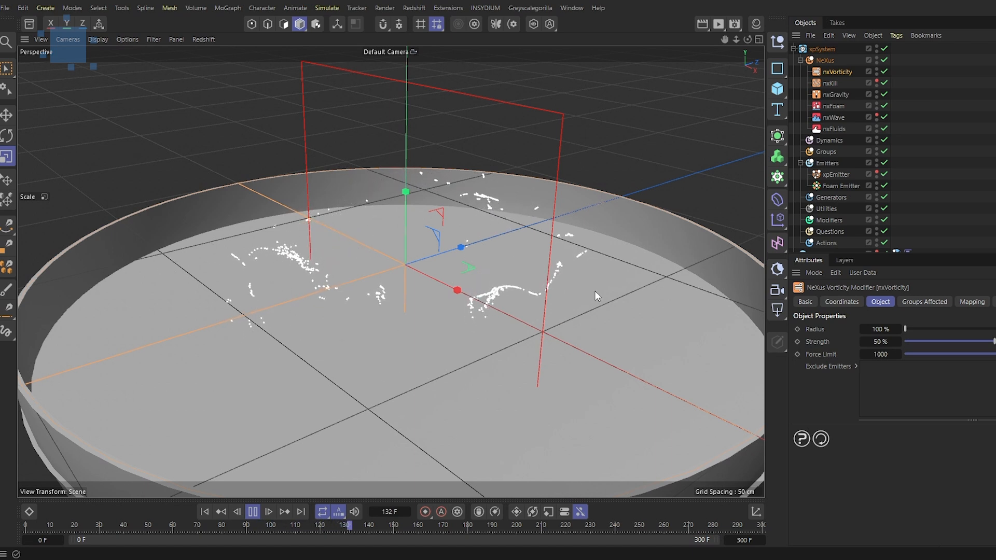
Open and close the help page for the nxFoam Surface parameter
scroll(597, 328, up, 3)
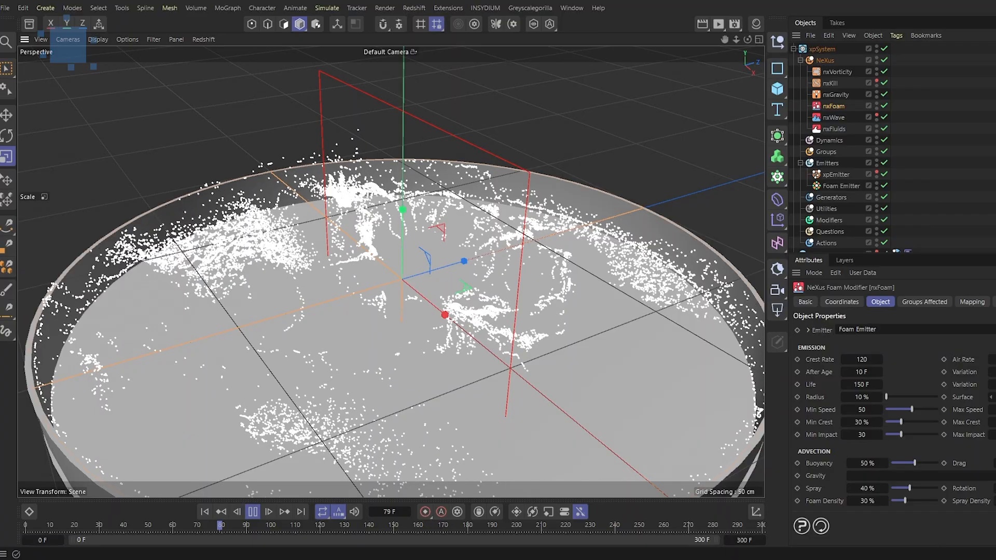
right_click(973, 396)
click(977, 512)
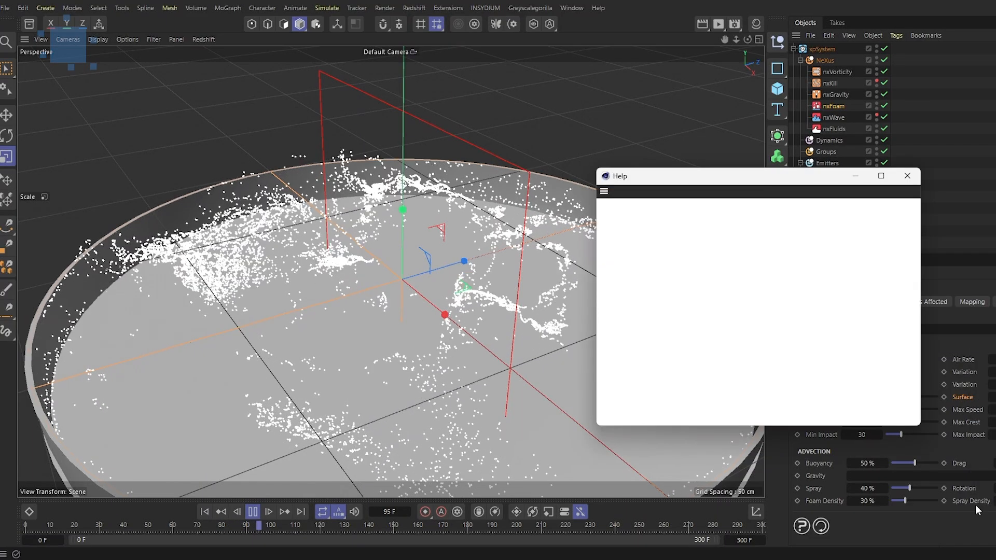
click(908, 176)
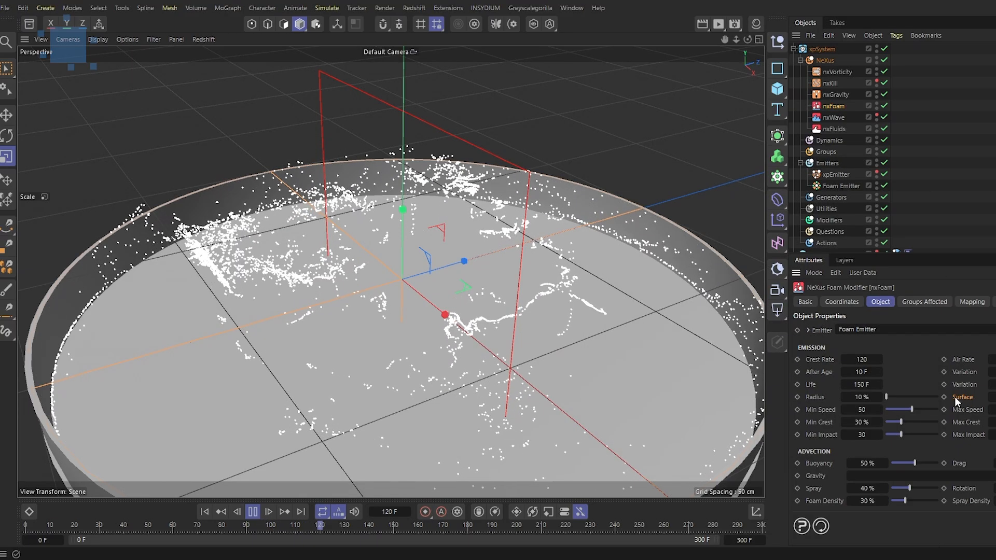
Play the simulation from the start and orbit to review the foam particles
click(205, 512)
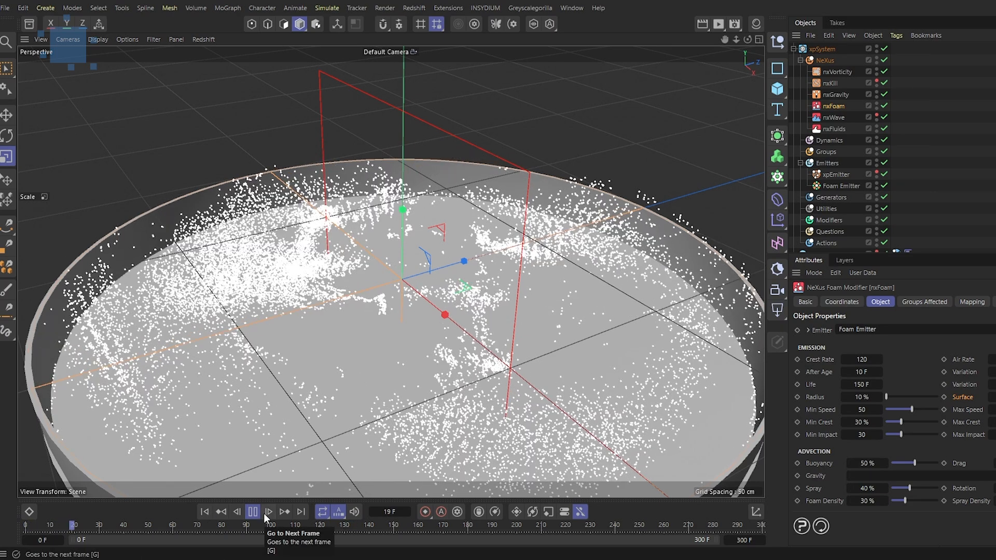
click(253, 512)
alt+drag(443, 332, 461, 420)
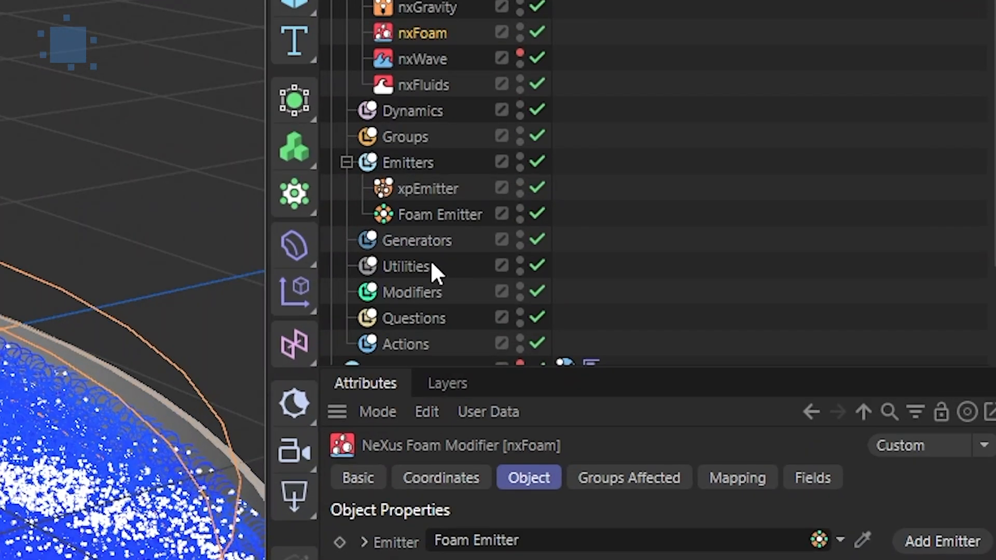
Add an xpCache object to the Utilities folder of the xpSystem
click(830, 209)
click(978, 272)
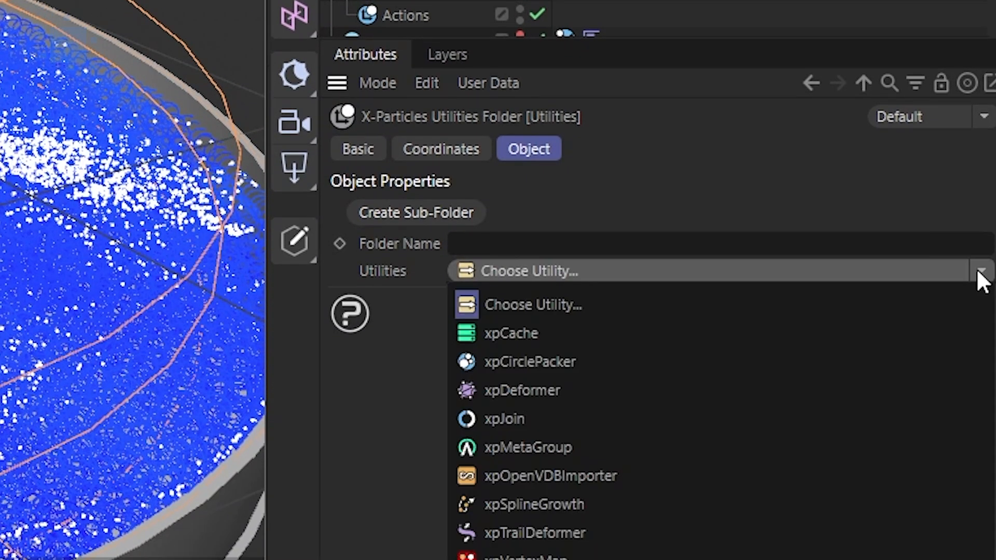
click(617, 334)
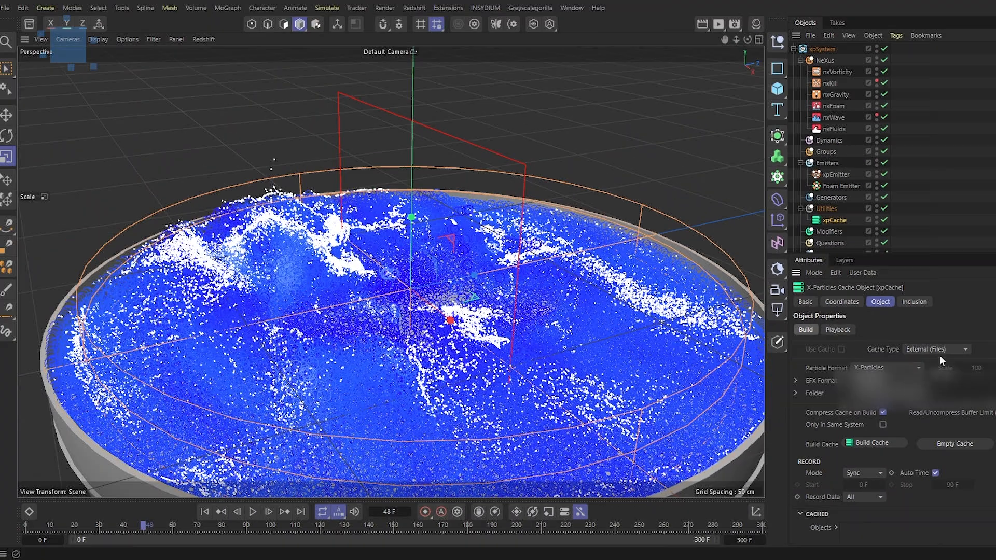
Build the simulation cache with the xpCache object using External (Files) cache type
click(663, 257)
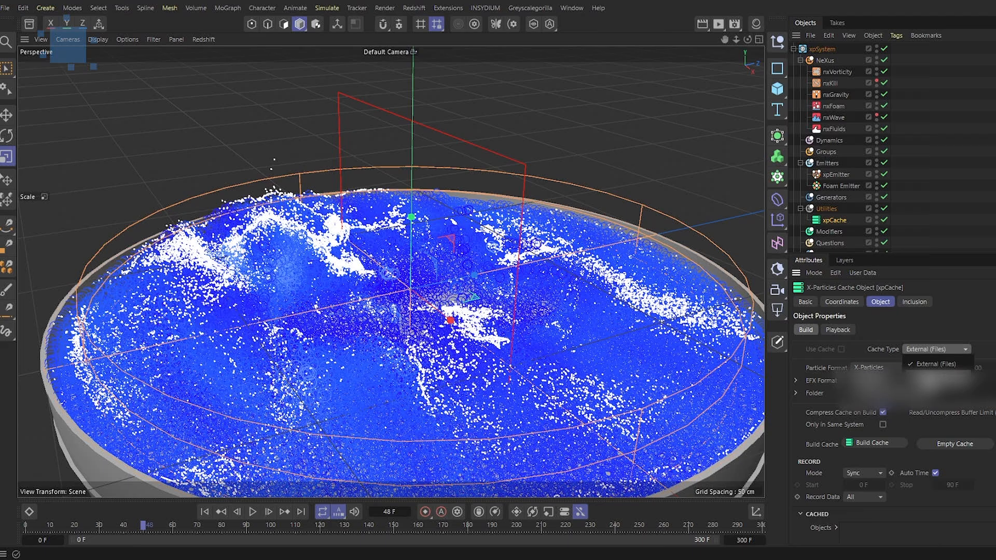
key(Escape)
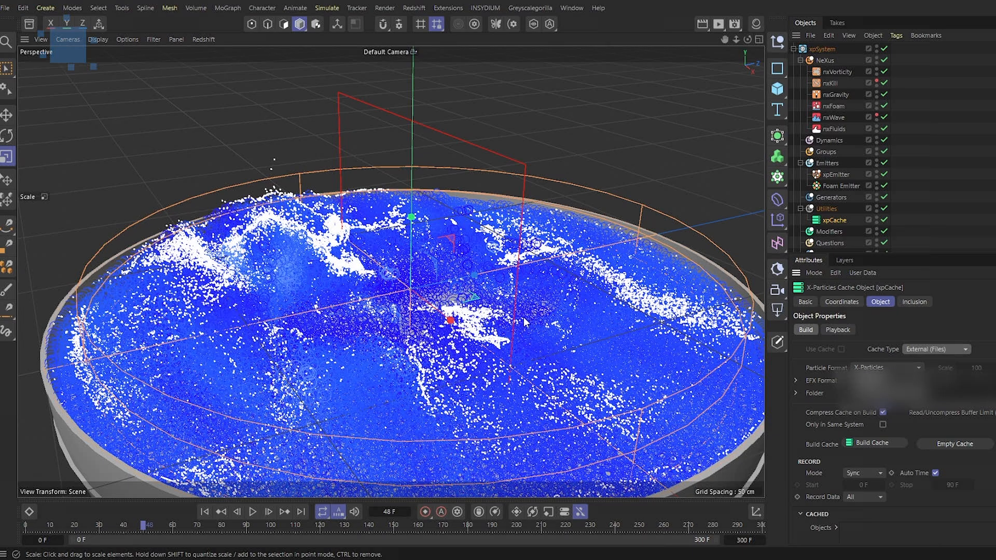
alt+drag(534, 293, 569, 330)
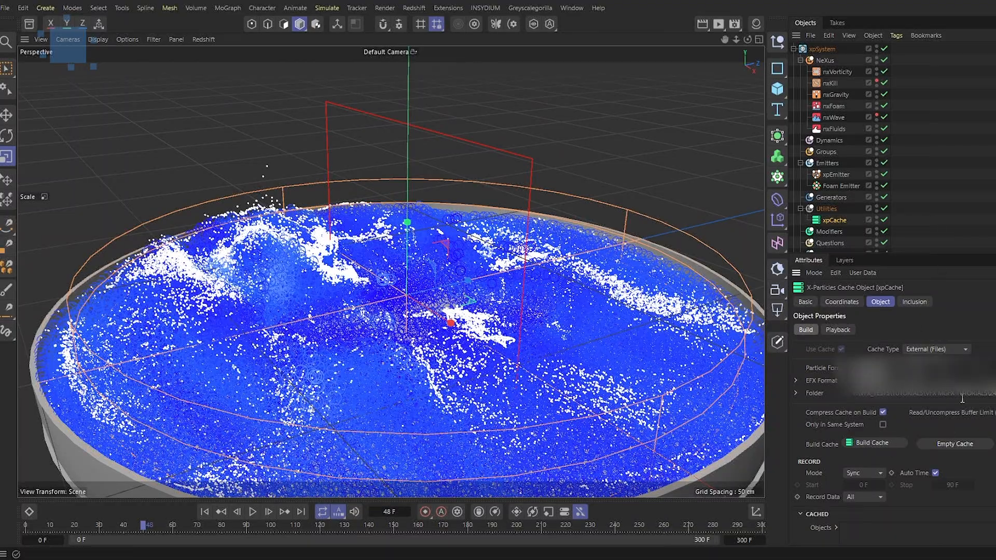
scroll(907, 440, down, 1)
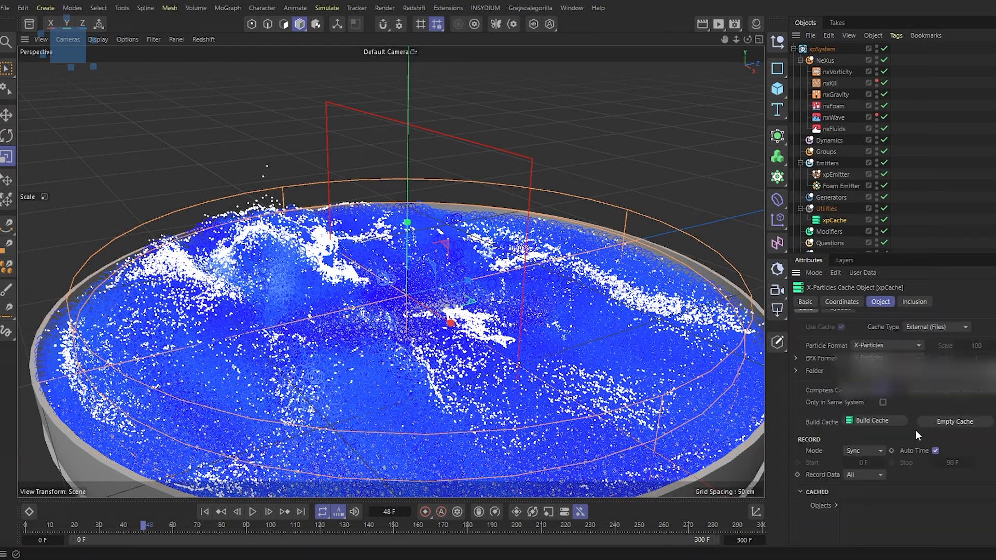
click(882, 418)
drag(843, 386, 573, 216)
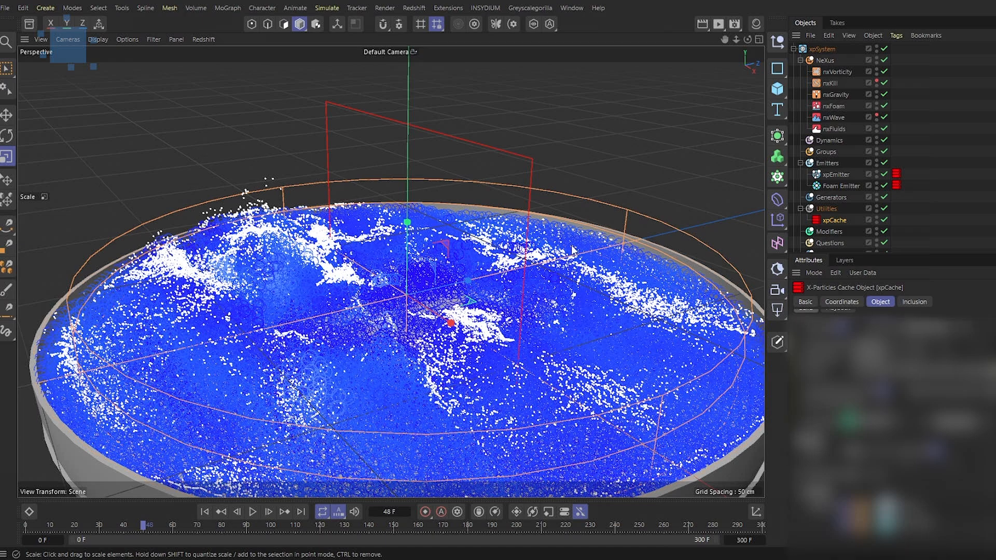
Play the cached simulation from the start and make the rock visible in the viewport
click(205, 512)
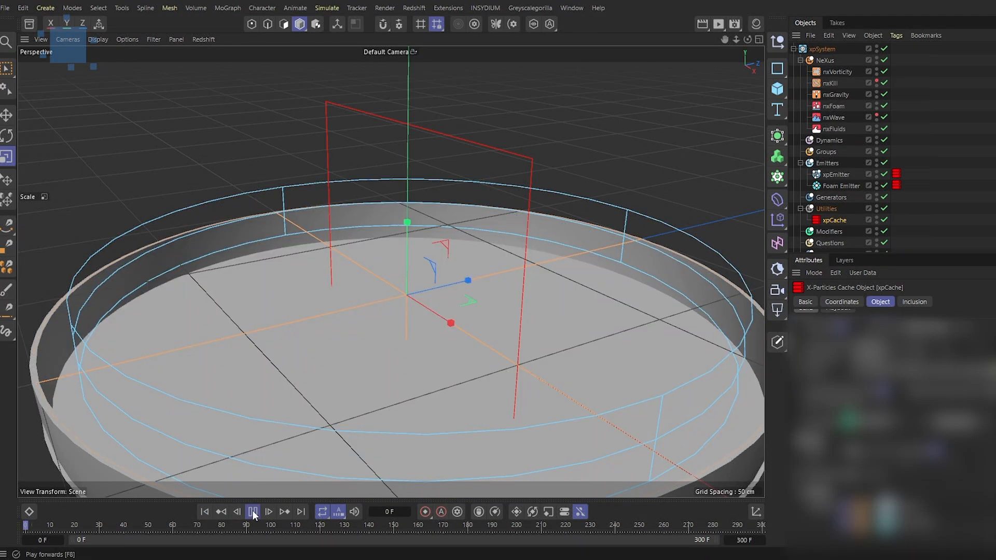
click(253, 511)
alt+drag(525, 393, 556, 403)
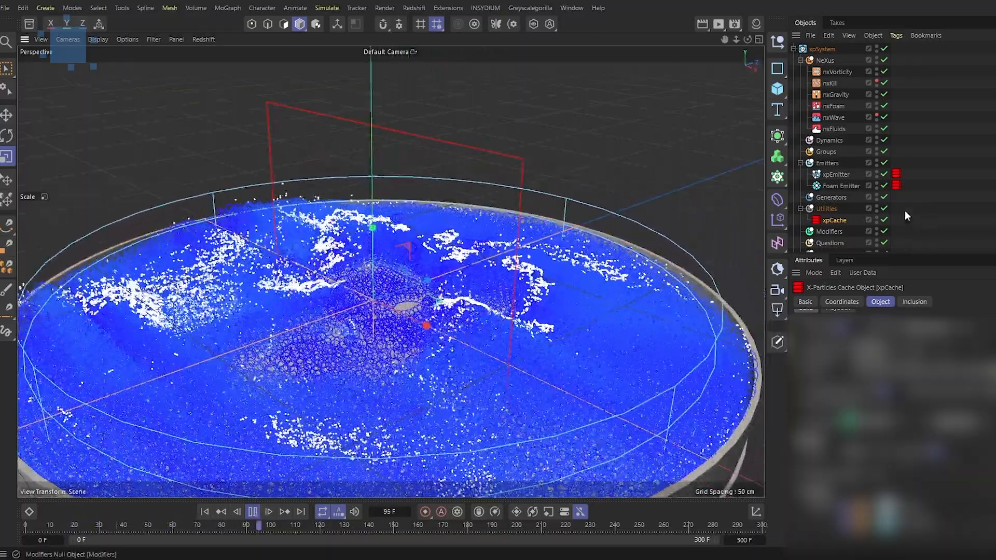
scroll(889, 210, down, 3)
click(876, 210)
mouse_move(588, 357)
alt+mouse_down()
mouse_move(547, 343)
mouse_move(577, 354)
alt+mouse_up()
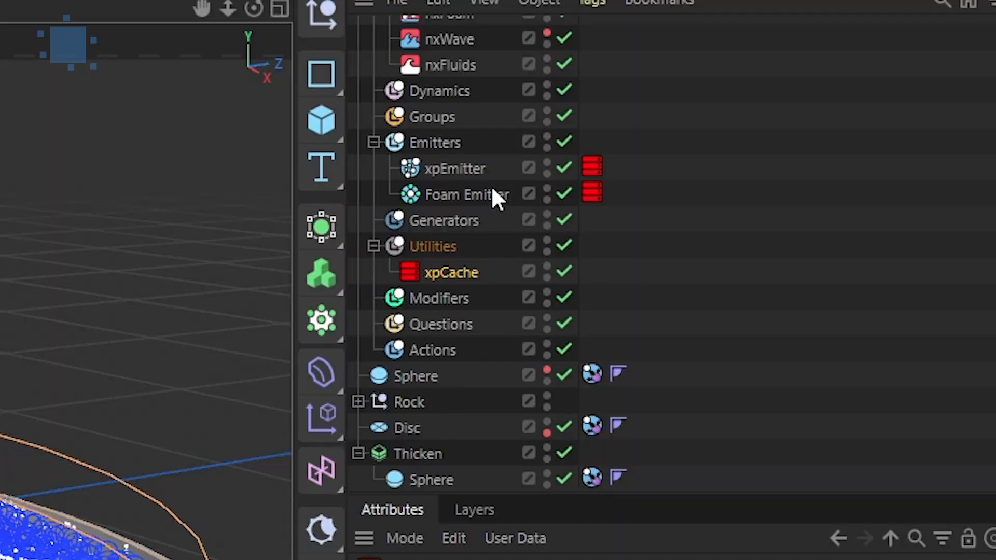
Add an xpOpenVDBMesher generator to the Generators folder
click(466, 220)
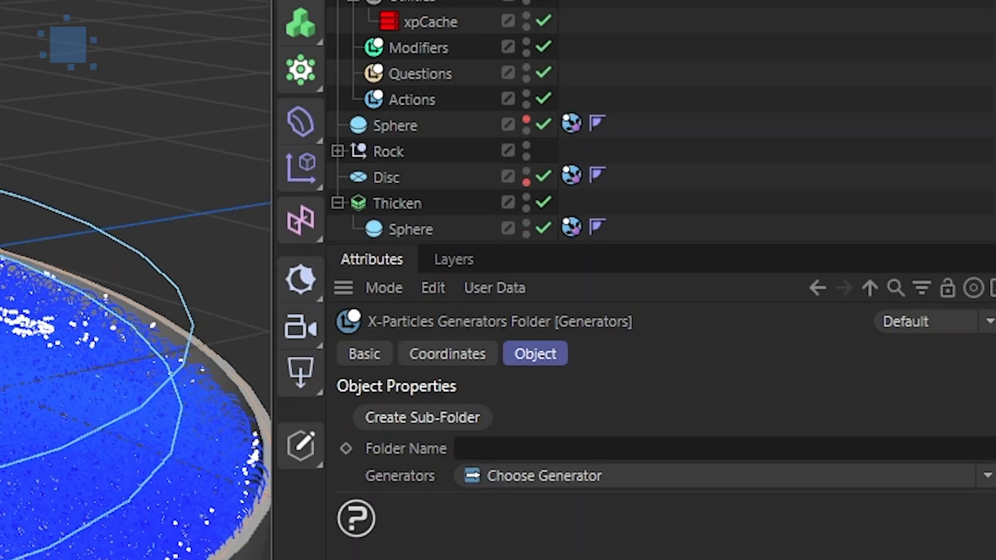
click(973, 298)
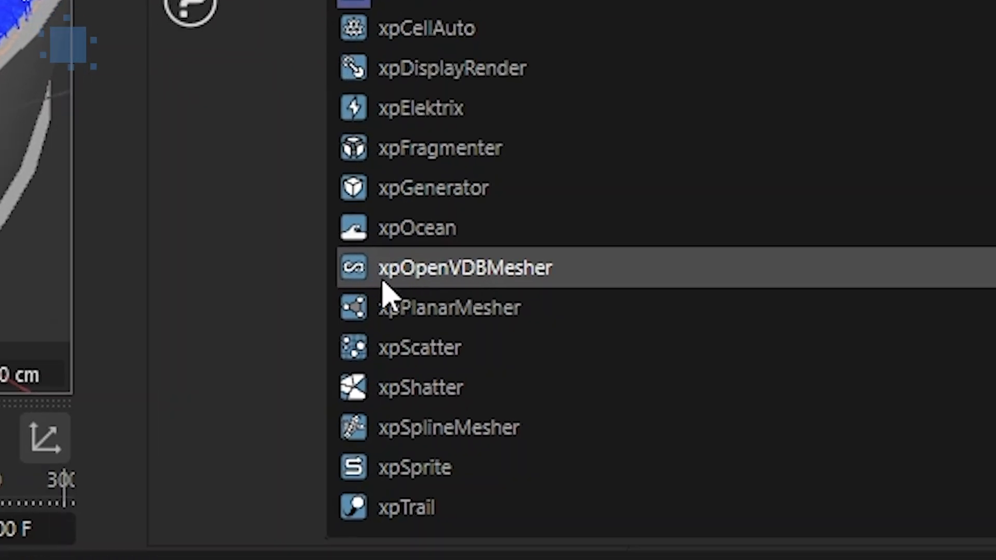
click(423, 275)
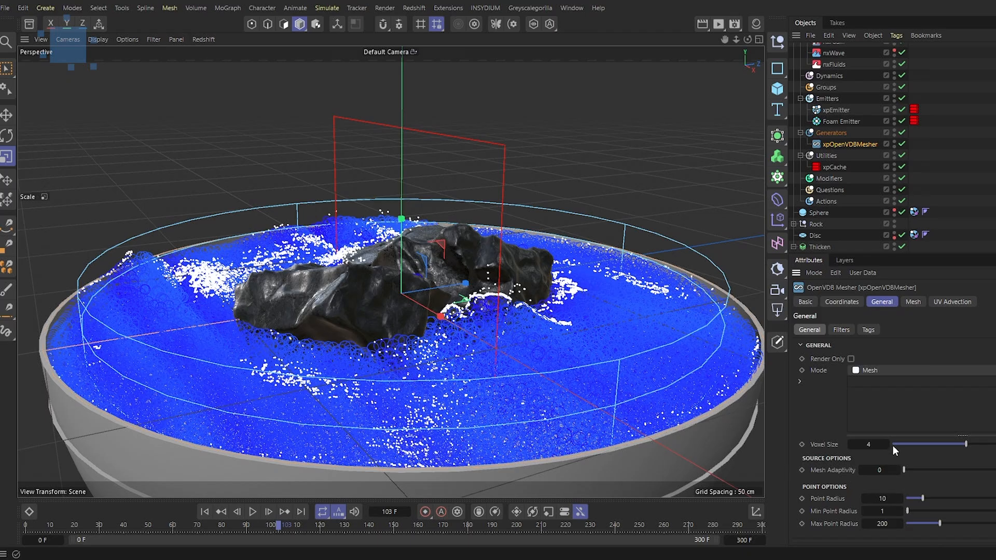
Hide the Foam Emitter and add the xpEmitter to the OpenVDB mesher's object list
click(894, 119)
mouse_move(492, 332)
alt+mouse_down()
mouse_move(554, 361)
mouse_move(521, 377)
mouse_move(495, 316)
alt+mouse_up()
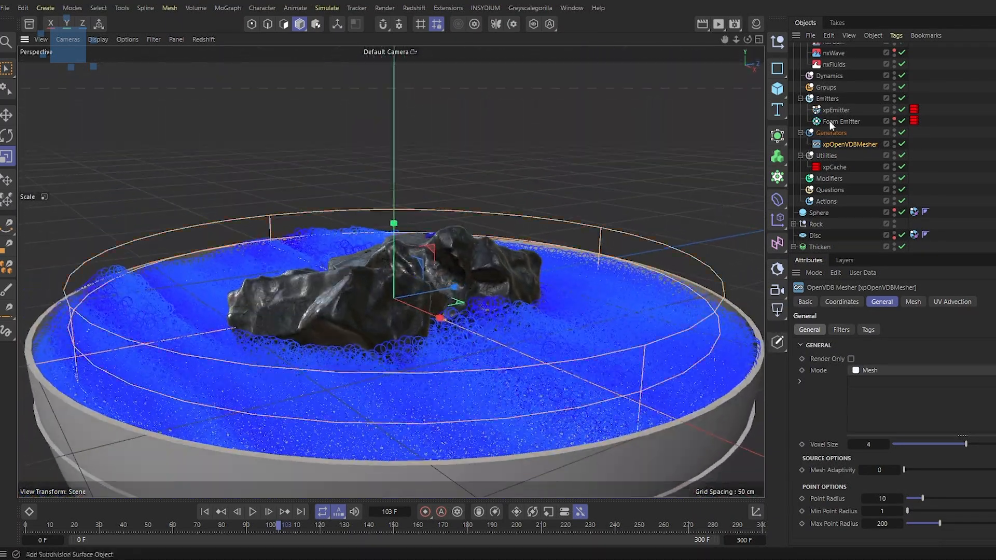
drag(838, 109, 888, 439)
drag(890, 402, 890, 404)
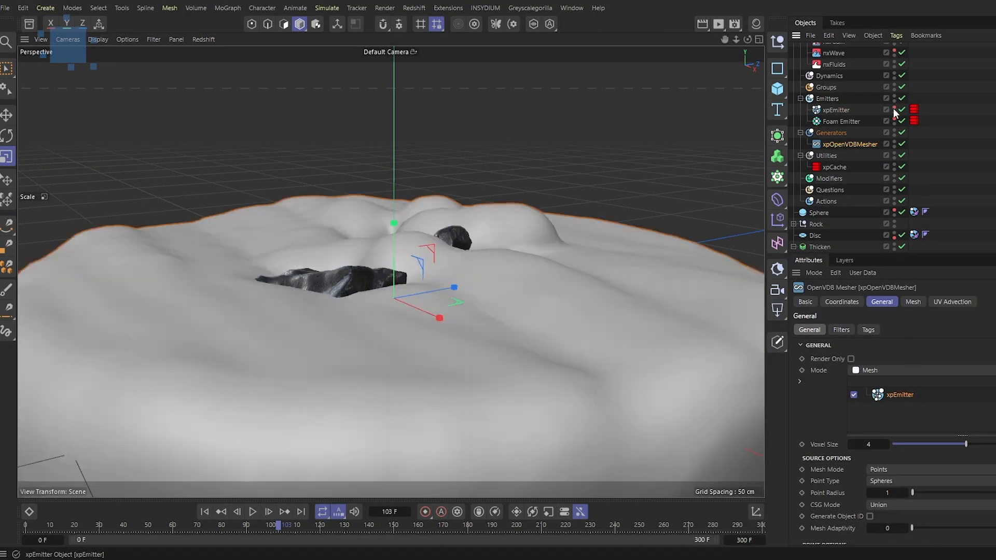
Orbit around the bowl and play the simulation to review the generated mesh
alt+drag(531, 349, 508, 319)
alt+right_drag(503, 331, 483, 360)
mouse_move(489, 356)
alt+mouse_down()
mouse_move(463, 378)
mouse_move(474, 368)
alt+mouse_up()
click(256, 512)
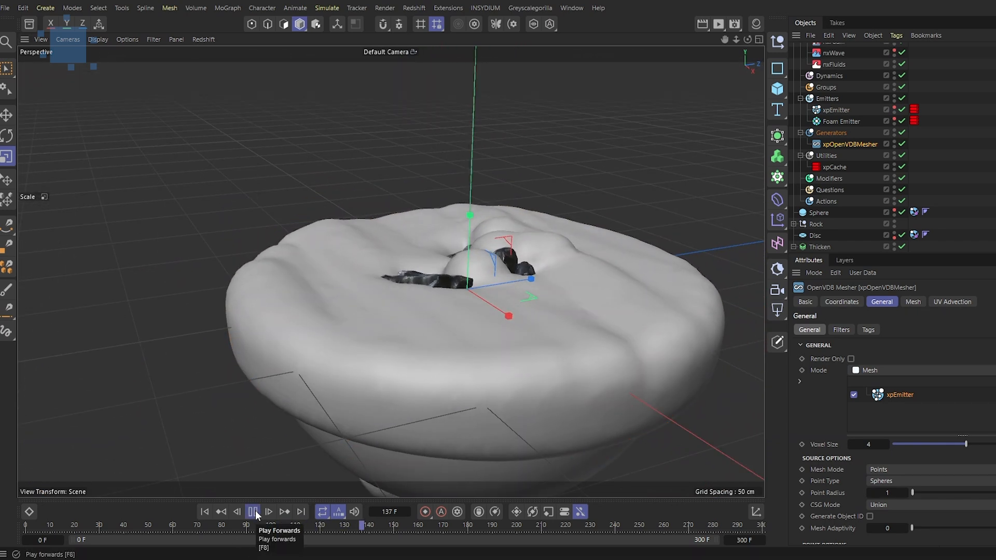
click(253, 512)
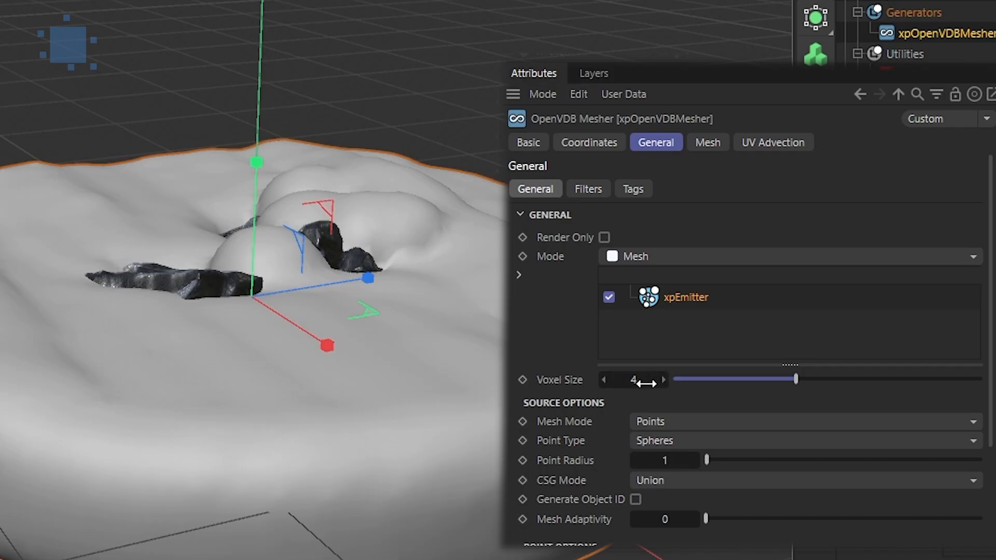
Set the mesher's Voxel Size to 1 and inspect the resulting surface
click(874, 446)
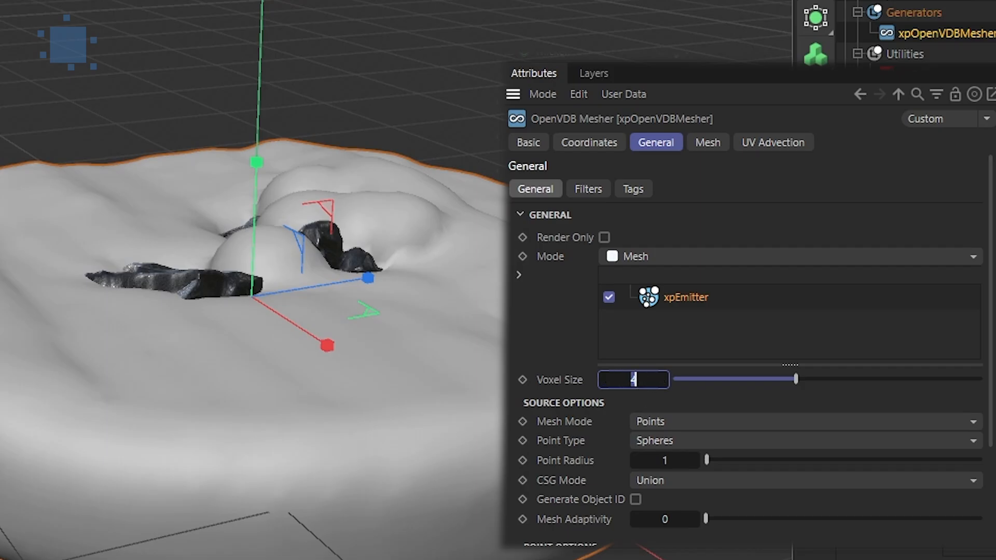
text(2)
key(Return)
double_click(636, 380)
text(1)
key(Return)
alt+right_drag(73, 400, 129, 426)
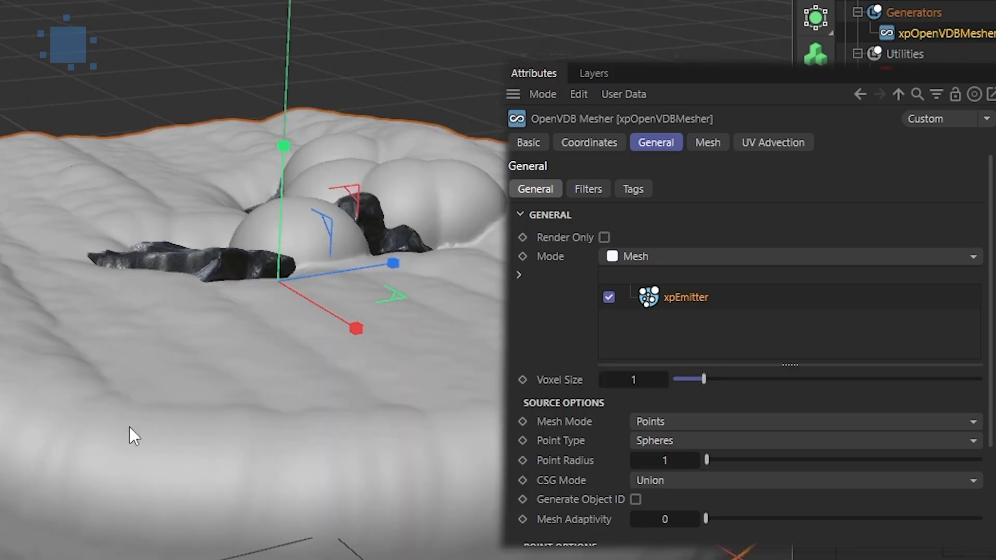
scroll(314, 377, up, 2)
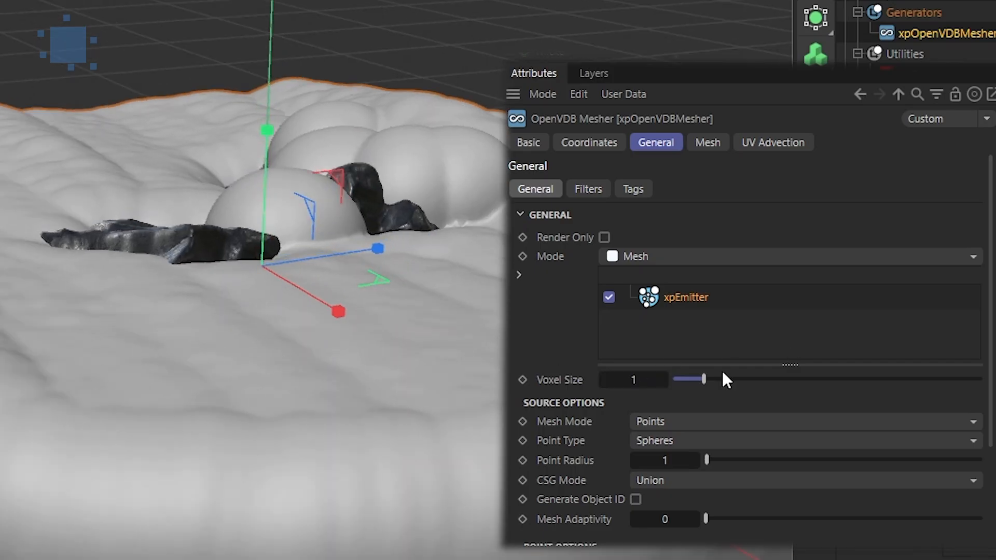
Set the mesher's Voxel Size back to 4
drag(633, 381, 633, 382)
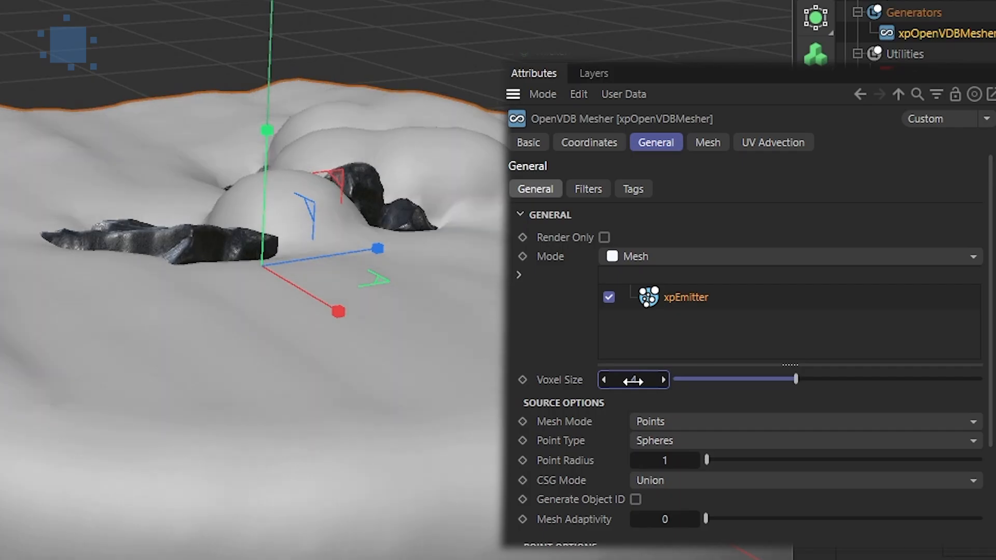
click(705, 140)
click(671, 145)
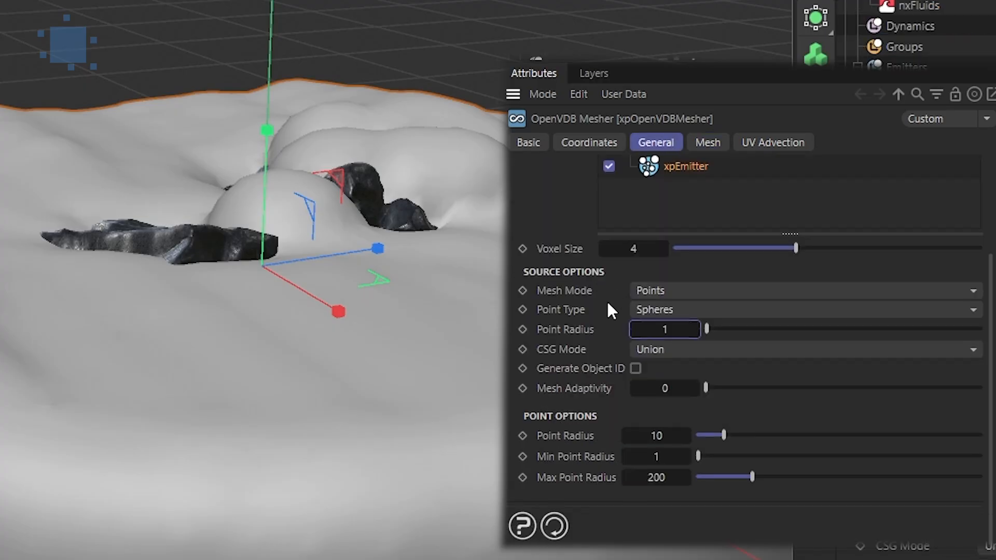
scroll(618, 313, up, 3)
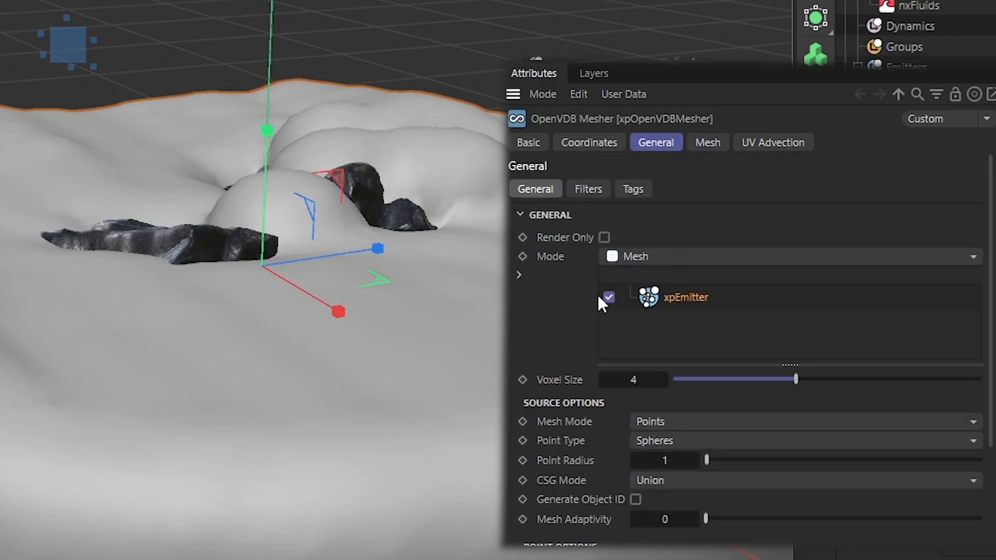
text(1)
key(Return)
double_click(638, 380)
text(4)
key(Return)
Set the Point Options Point Radius to 4
scroll(576, 363, down, 3)
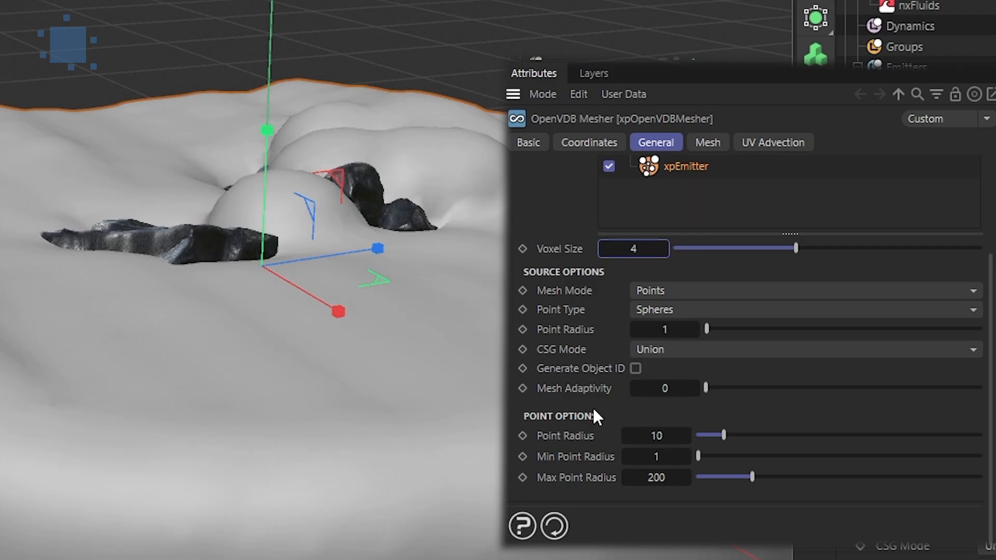
mouse_move(662, 436)
mouse_down()
mouse_move(680, 434)
mouse_move(673, 429)
mouse_up()
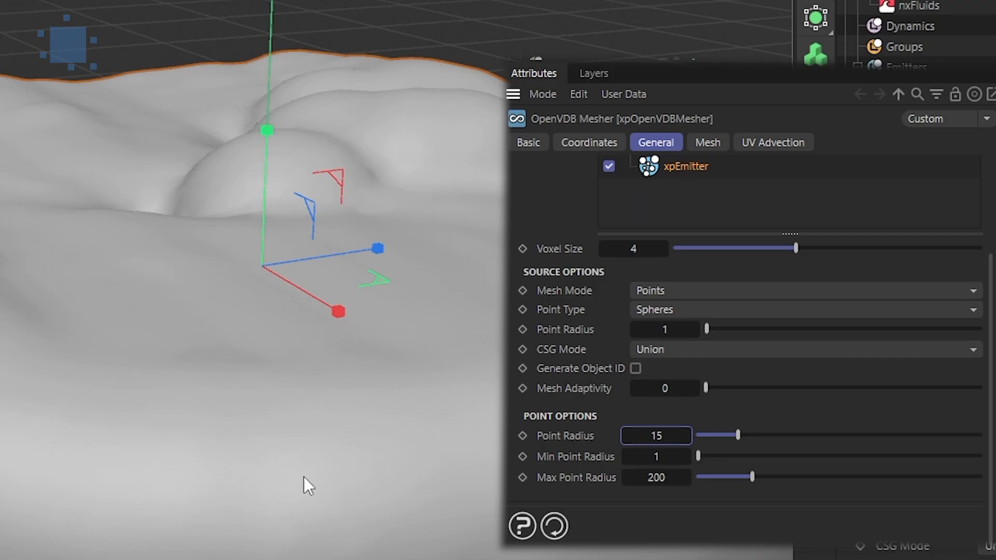
click(657, 435)
text(2)
key(Return)
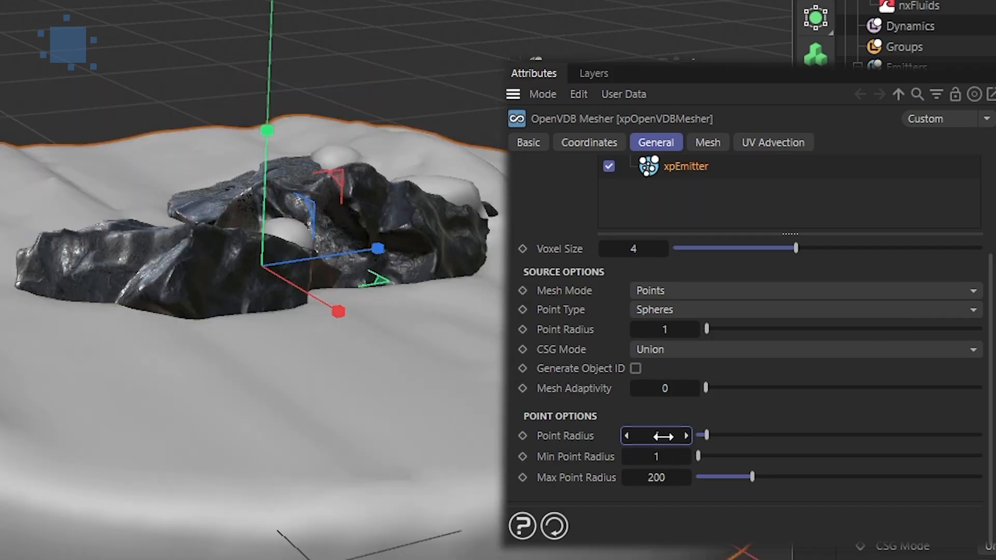
text(3)
key(Return)
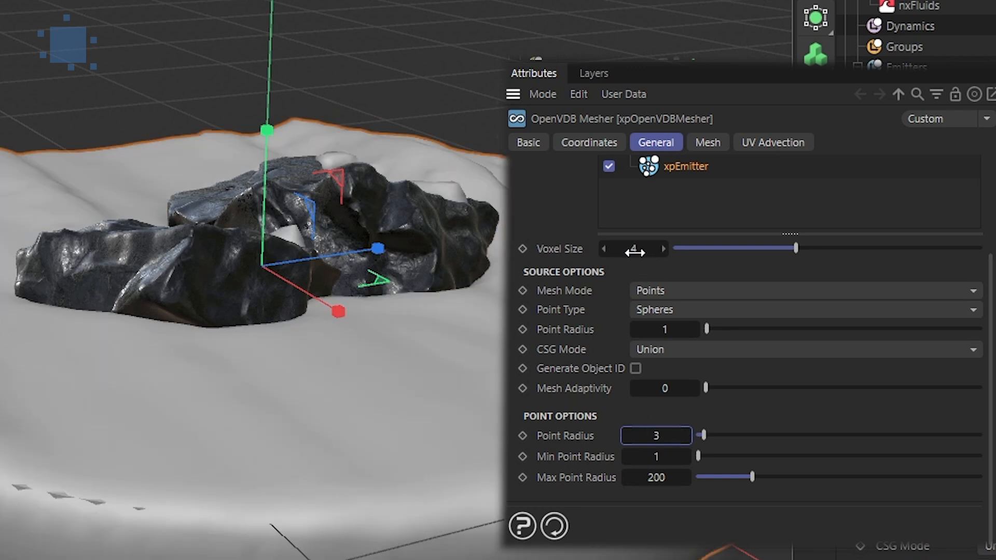
drag(653, 439, 657, 440)
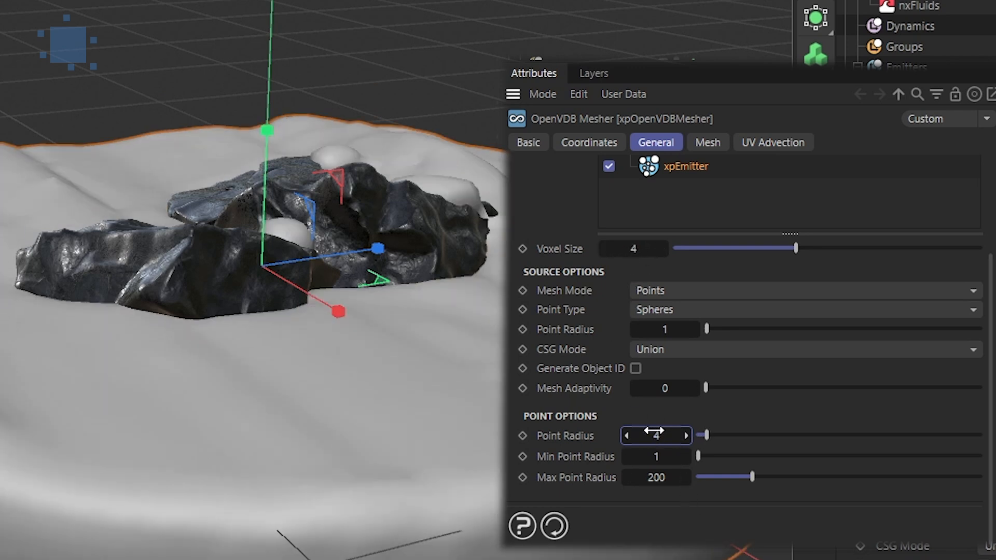
Set Voxel Size to 2 and Point Radius to 2, then play the simulation
drag(638, 248, 630, 249)
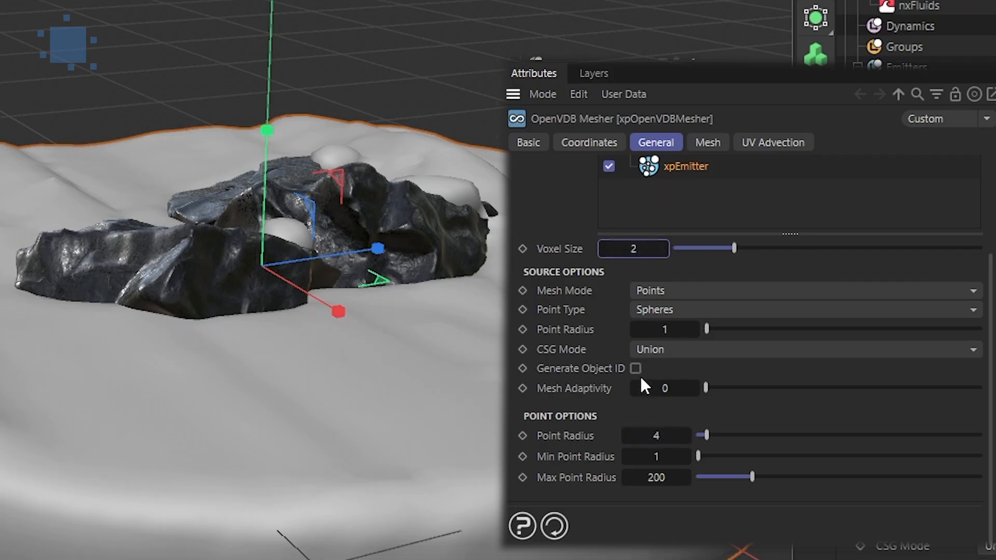
drag(662, 434, 659, 434)
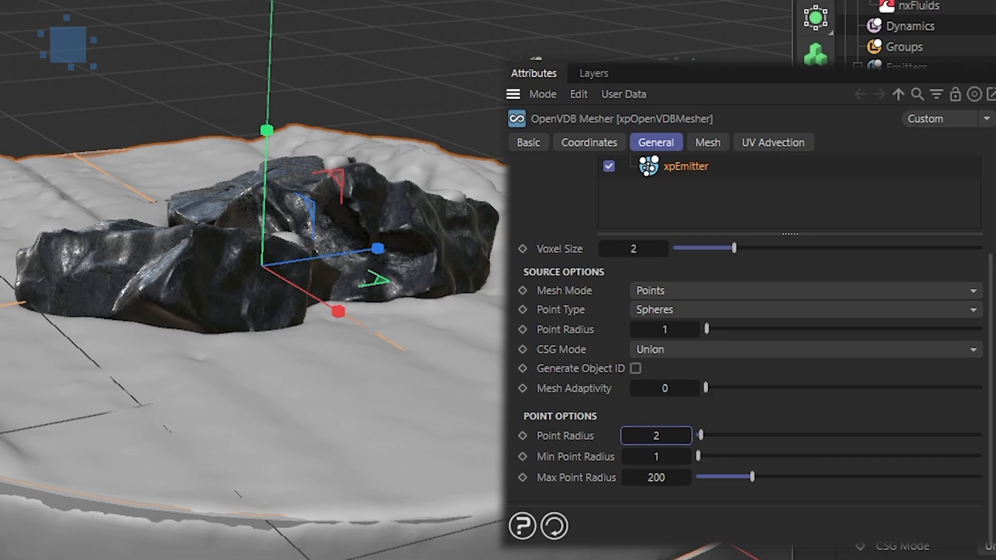
key(F8)
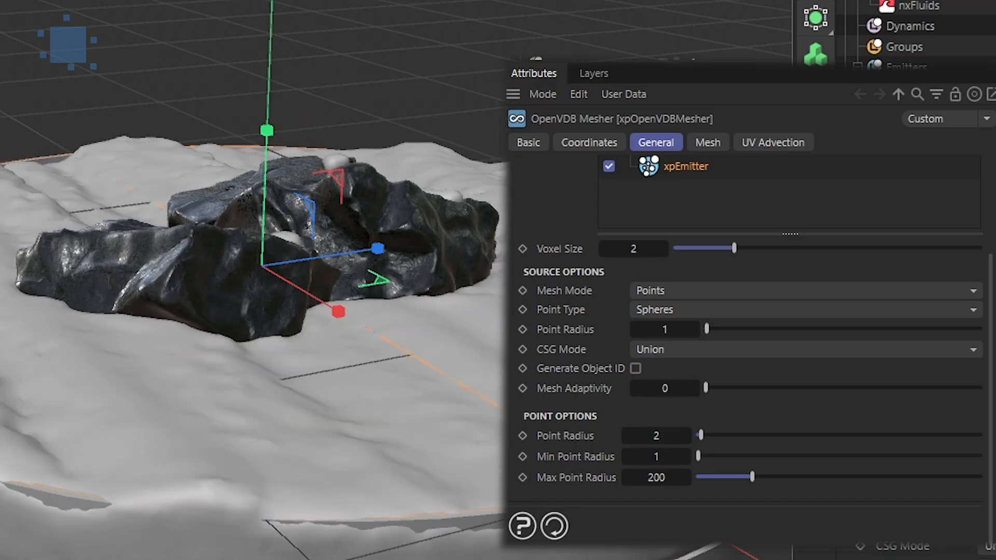
Set the mesher's Voxel Size to 1 and Point Radius to 1
click(630, 249)
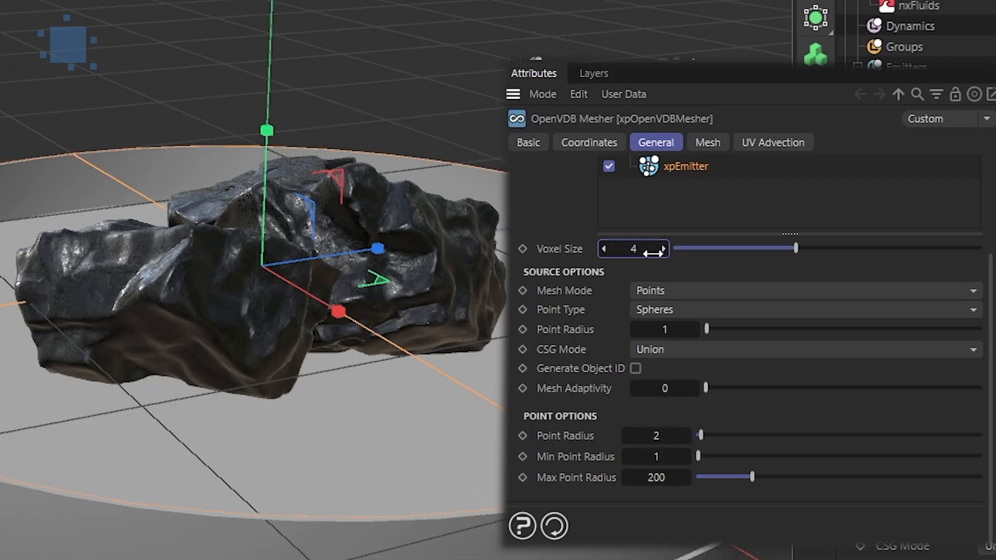
drag(643, 249, 643, 321)
drag(655, 435, 660, 438)
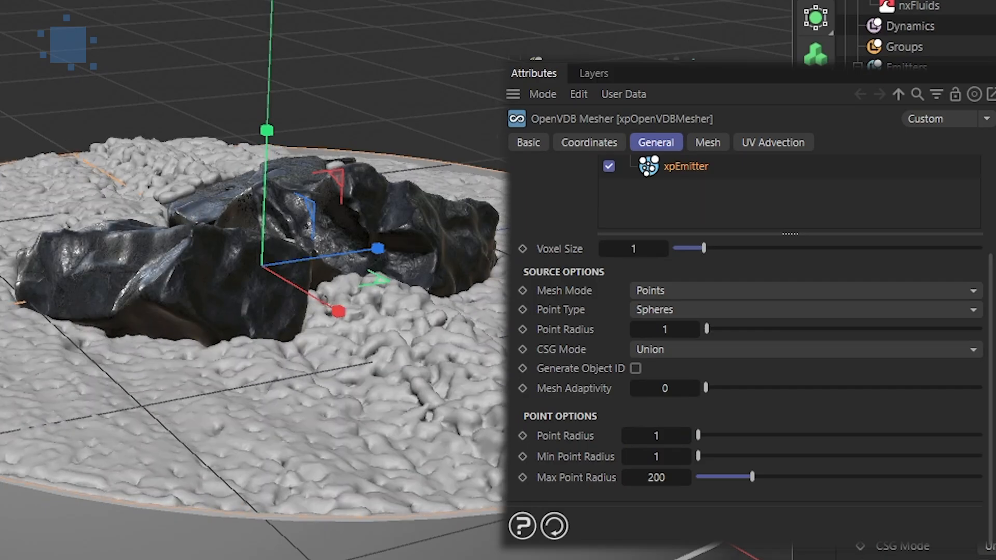
Enable filters on the OpenVDB Mesher with the Median filter switched off
scroll(685, 197, up, 2)
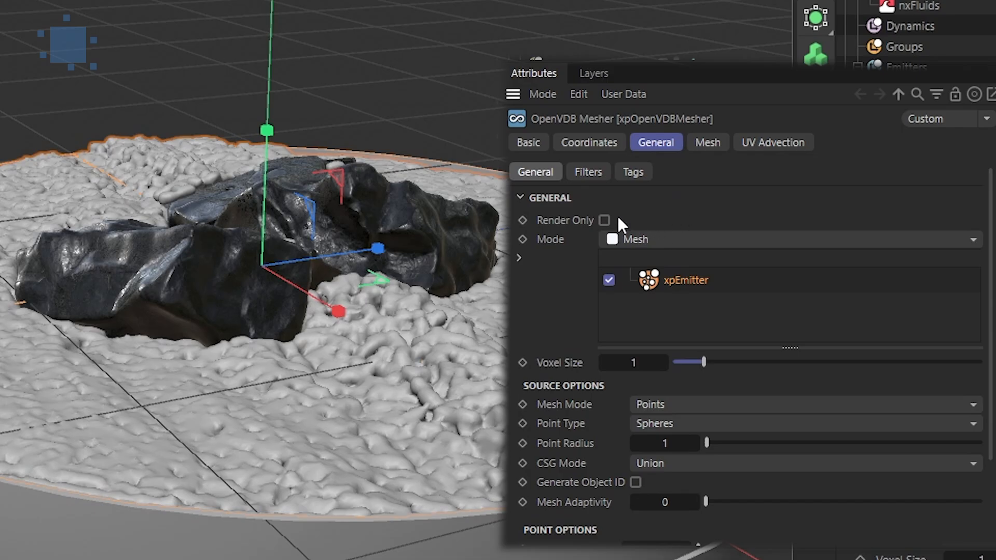
click(590, 172)
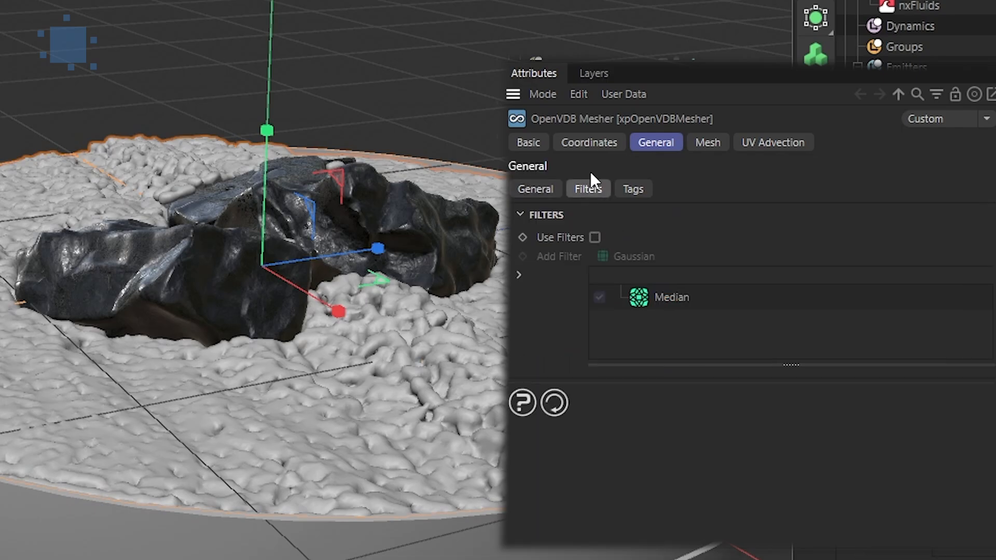
click(596, 235)
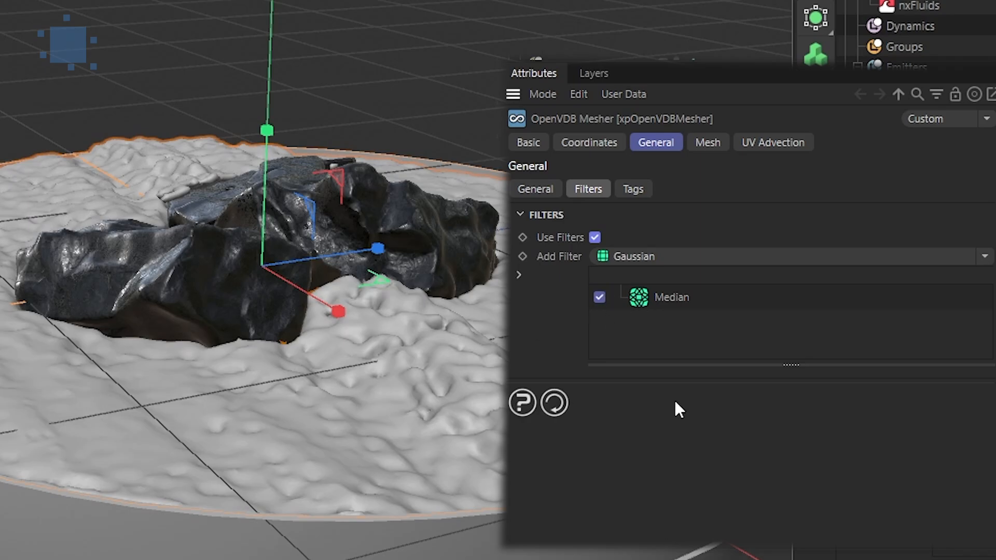
click(600, 296)
click(600, 298)
click(599, 297)
click(600, 299)
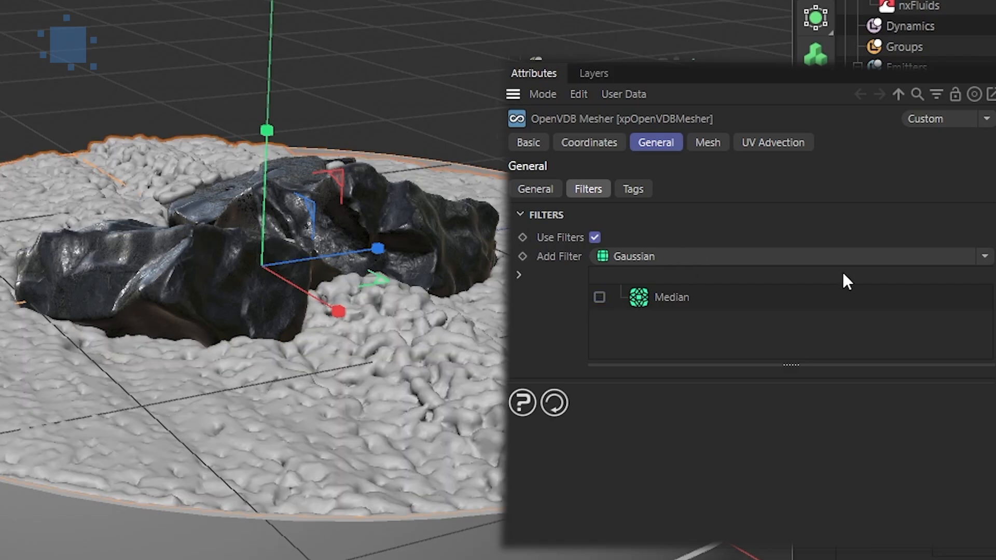
Add a Curvature filter to the mesher and keep it enabled while Median stays off
click(985, 256)
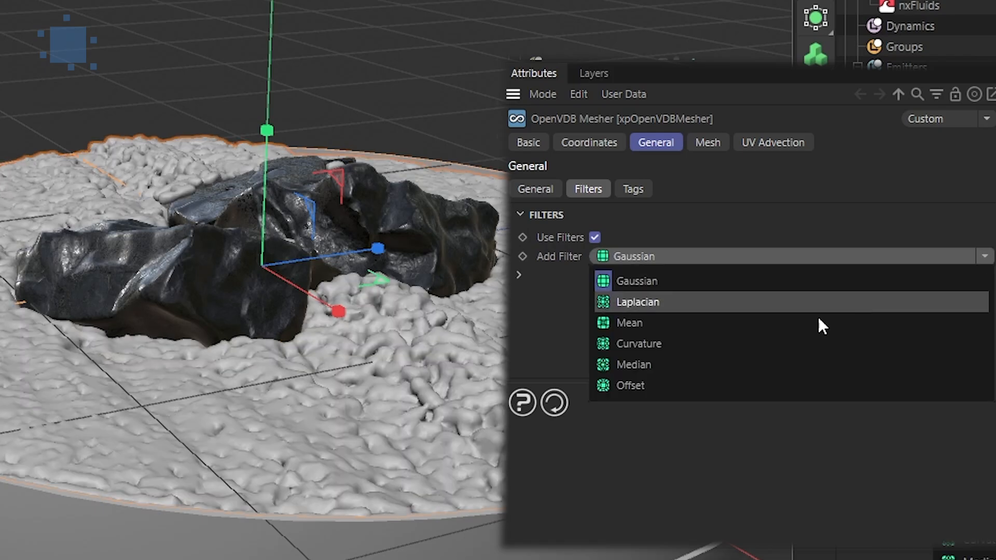
click(701, 344)
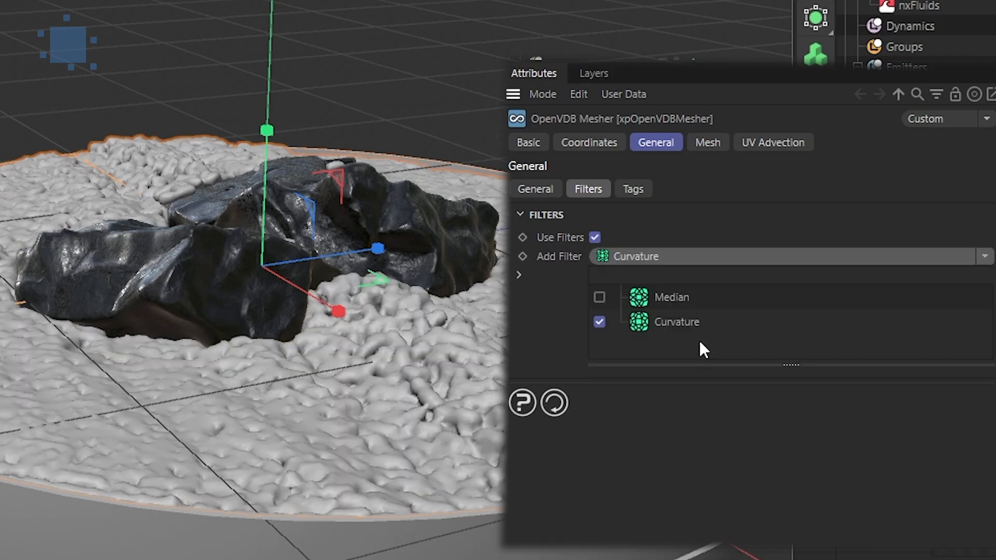
click(599, 297)
click(600, 323)
click(599, 296)
click(600, 322)
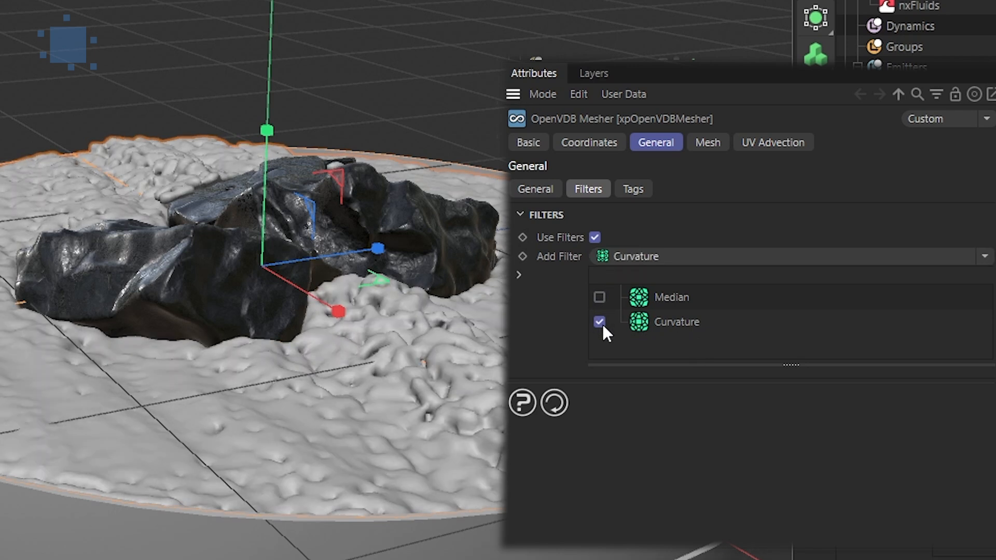
Add a Smoothing deformer and nest it under the xpOpenVDBMesher
click(777, 199)
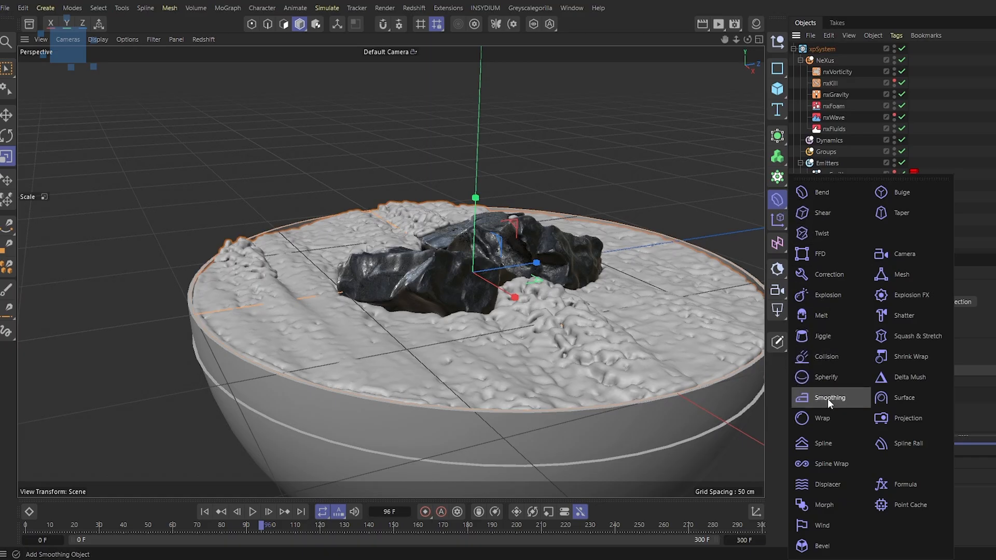
click(827, 398)
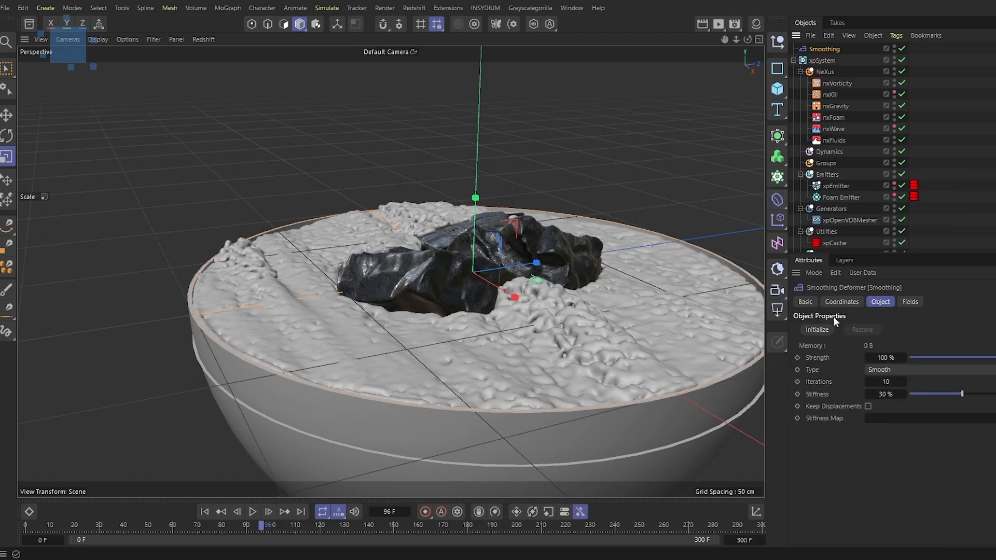
drag(825, 49, 841, 219)
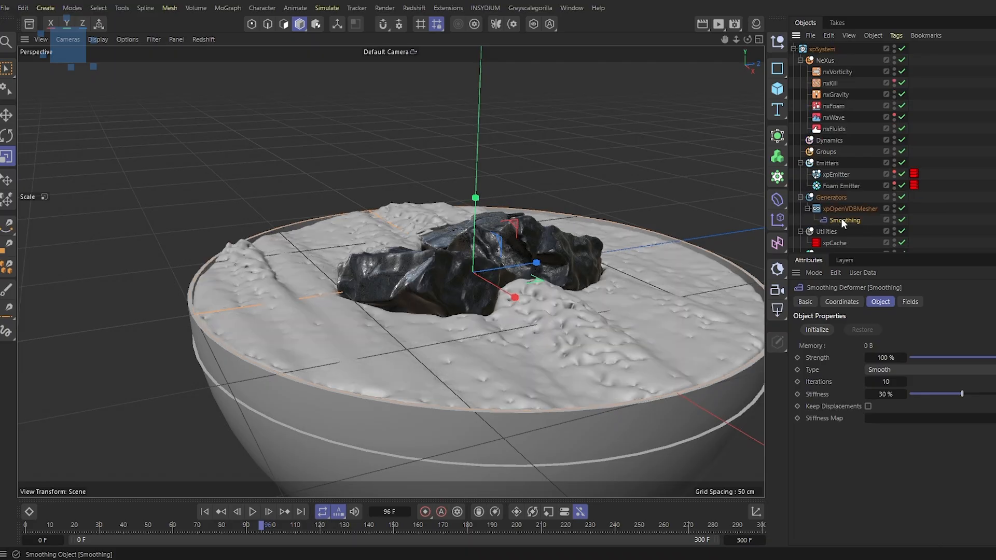
Toggle the Smoothing deformer off and on to compare the mesh with and without it
click(848, 207)
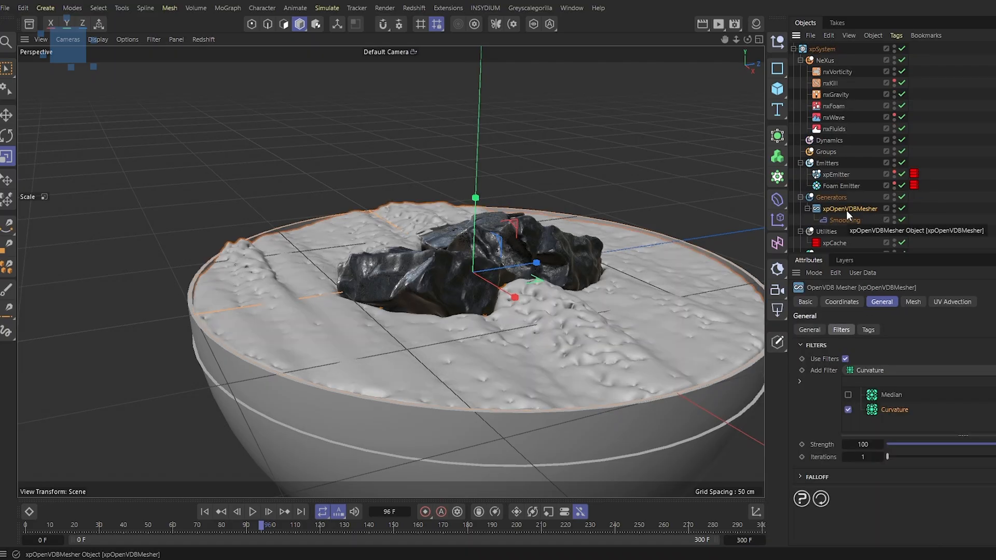
click(805, 331)
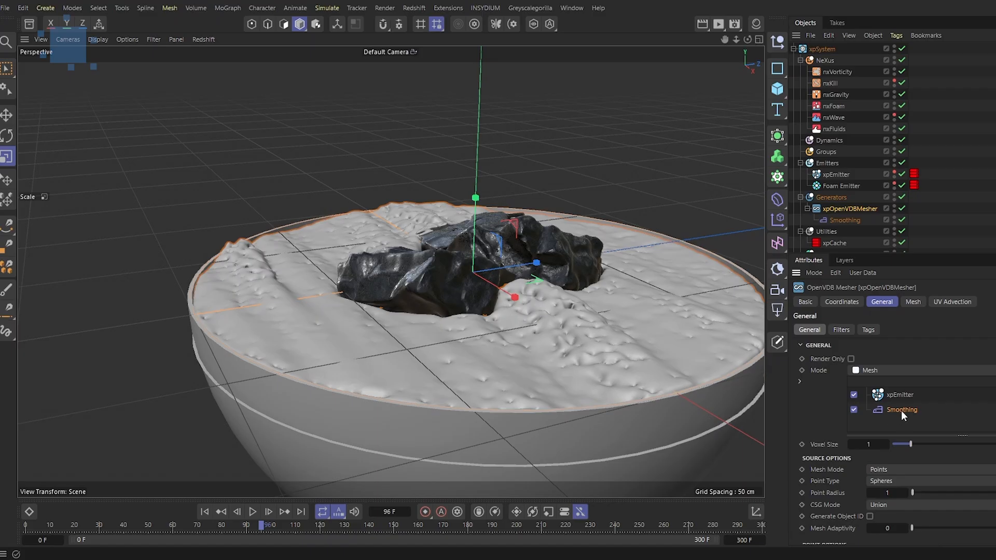
click(902, 220)
click(902, 220)
click(902, 220)
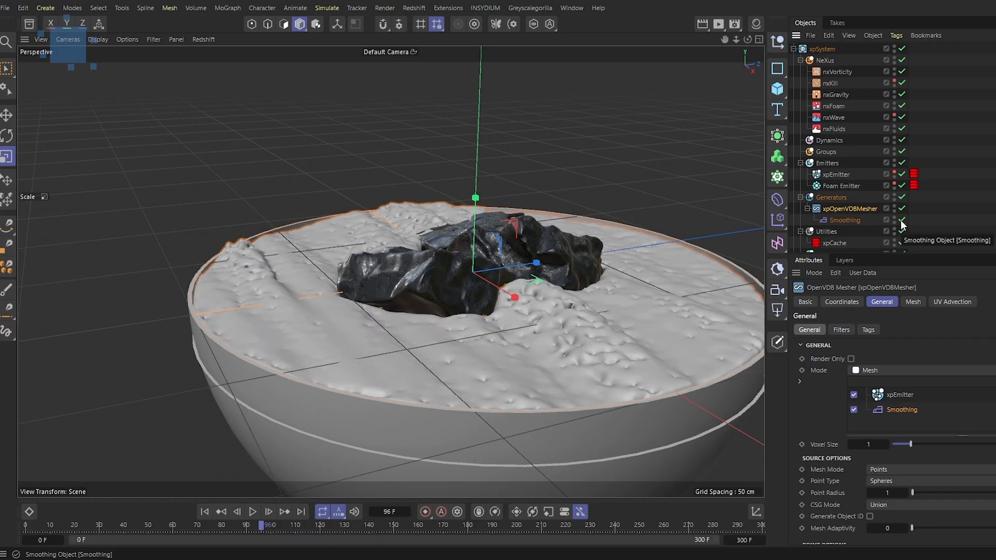
Try the Smoothing deformer's Relax and Stretch types before returning it to Smooth
click(844, 218)
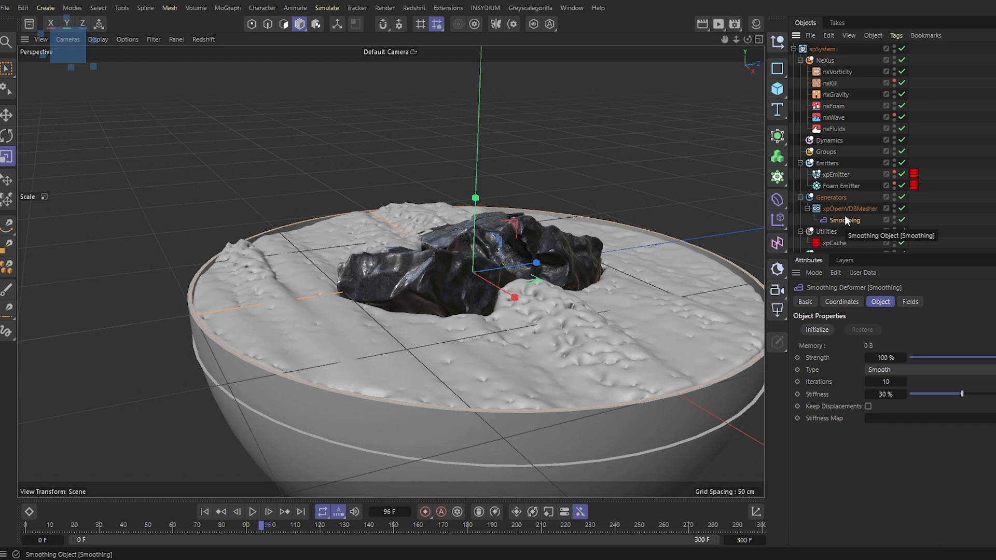
click(928, 370)
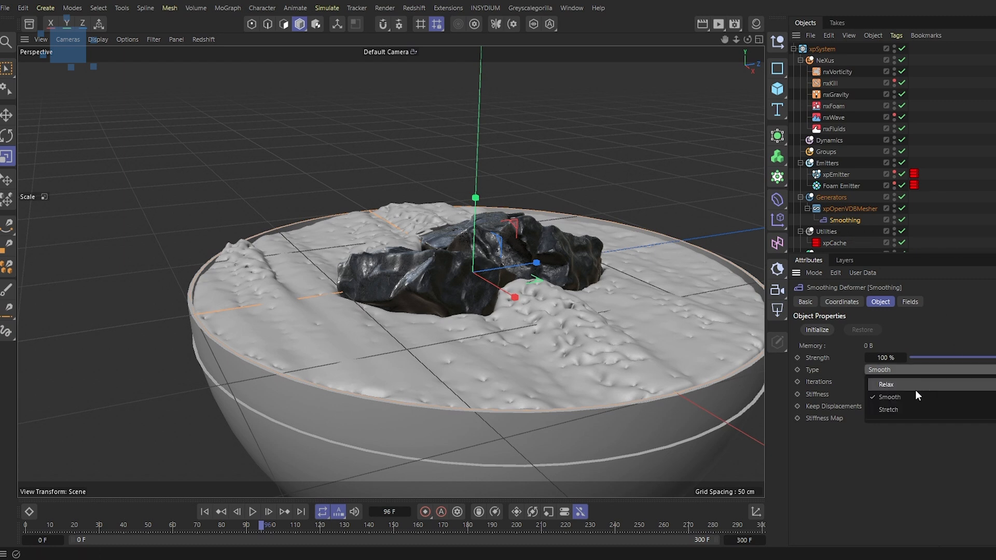
click(918, 384)
click(917, 370)
click(898, 408)
click(894, 370)
click(898, 394)
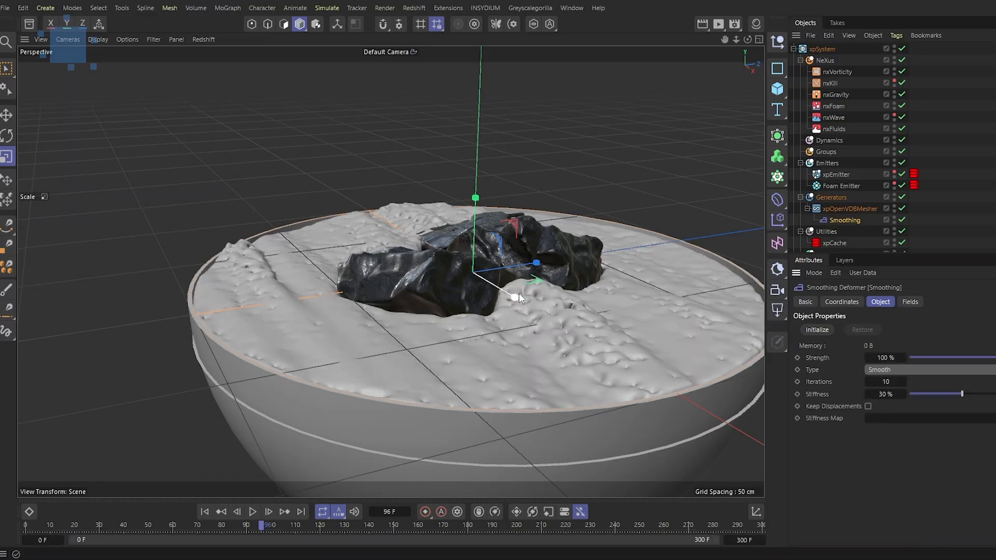
Play the simulation briefly, then set the mesher's Voxel Size and Point Options Point Radius to 1.5
click(253, 512)
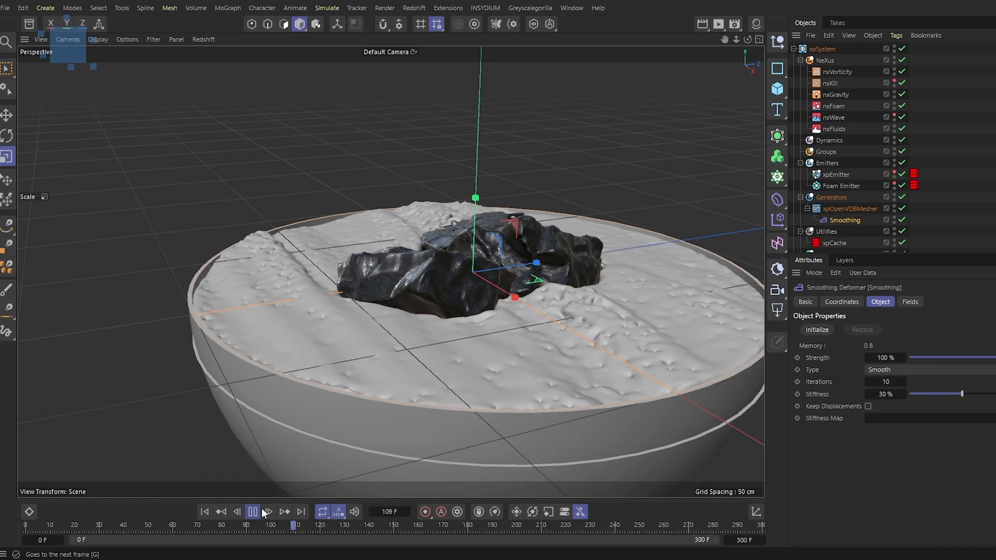
click(254, 512)
click(852, 209)
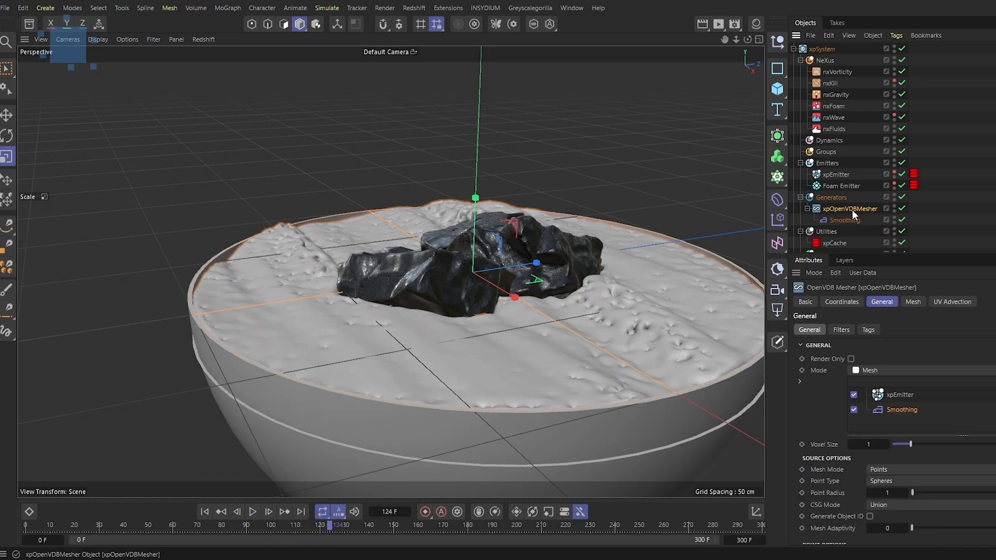
scroll(879, 398, down, 3)
drag(878, 372, 861, 377)
click(884, 489)
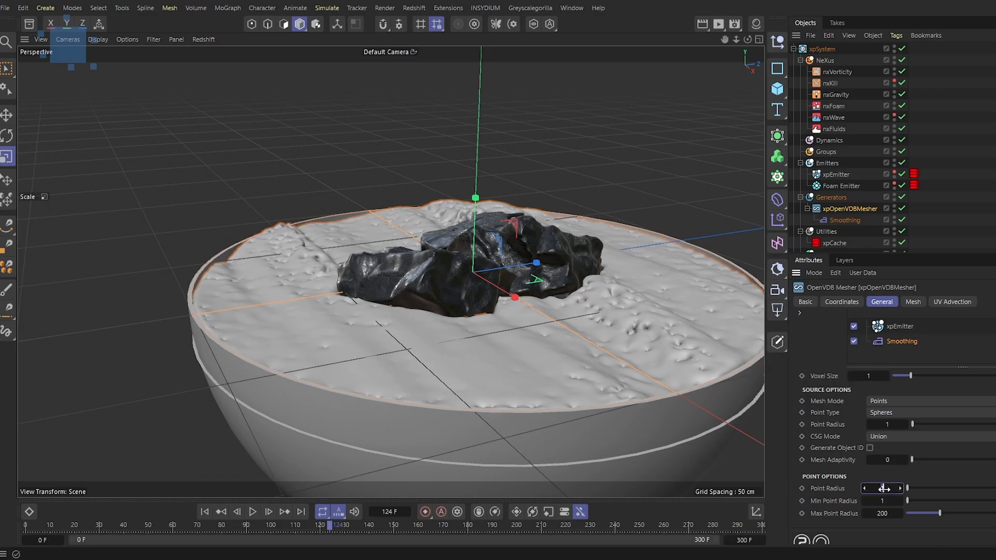
drag(884, 489, 887, 489)
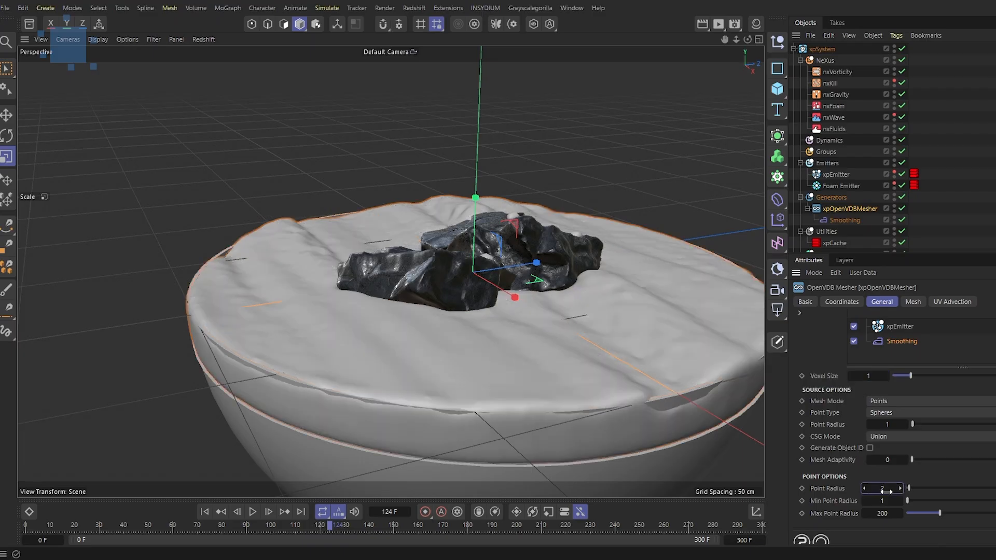
text(1)
key(Return)
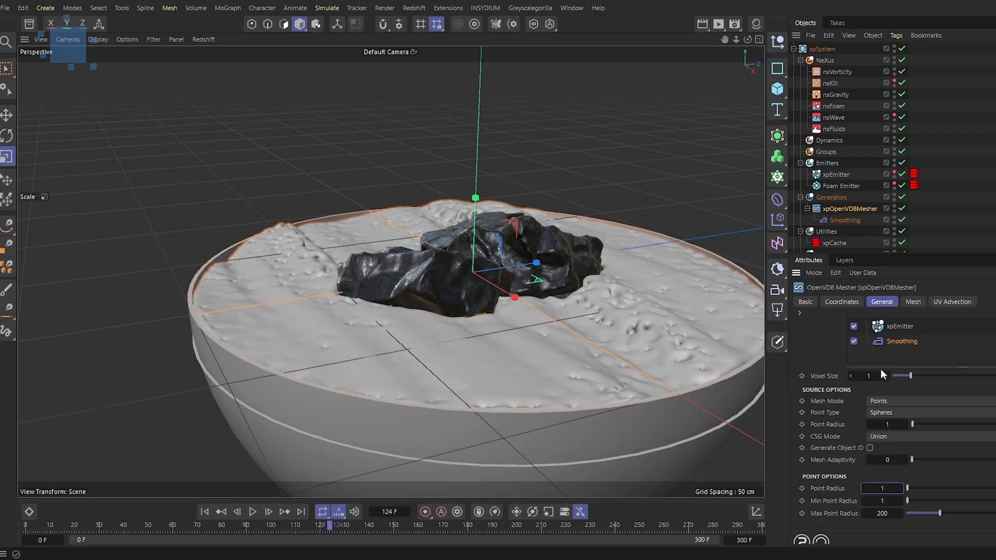
text(1.5)
key(Return)
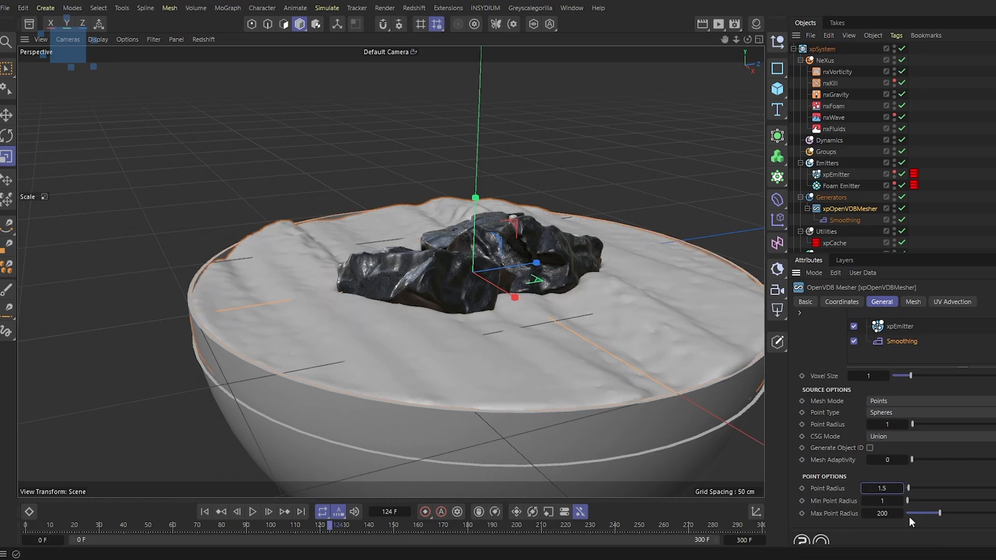
Play the simulation to review the smoothed mesh and foam particles
click(252, 512)
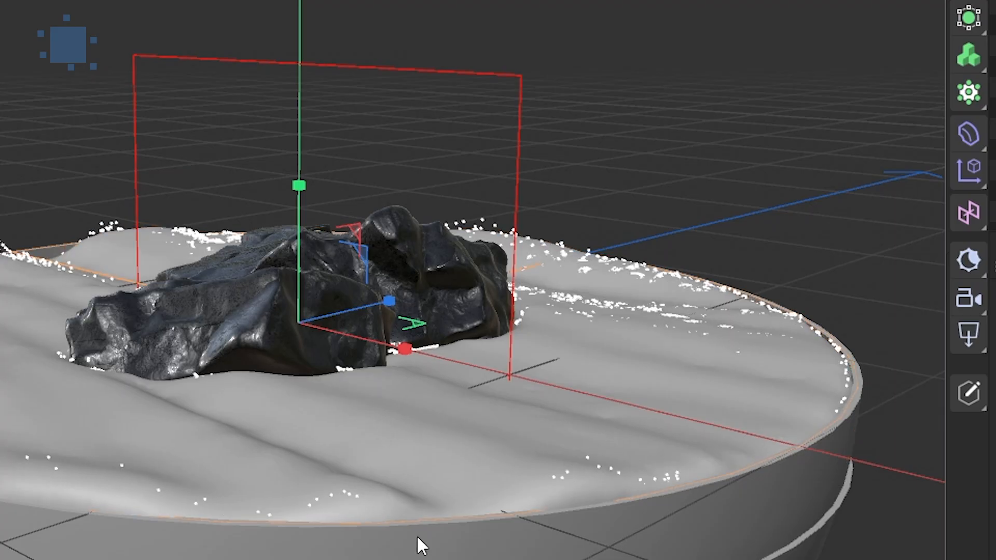
alt+drag(599, 424, 446, 400)
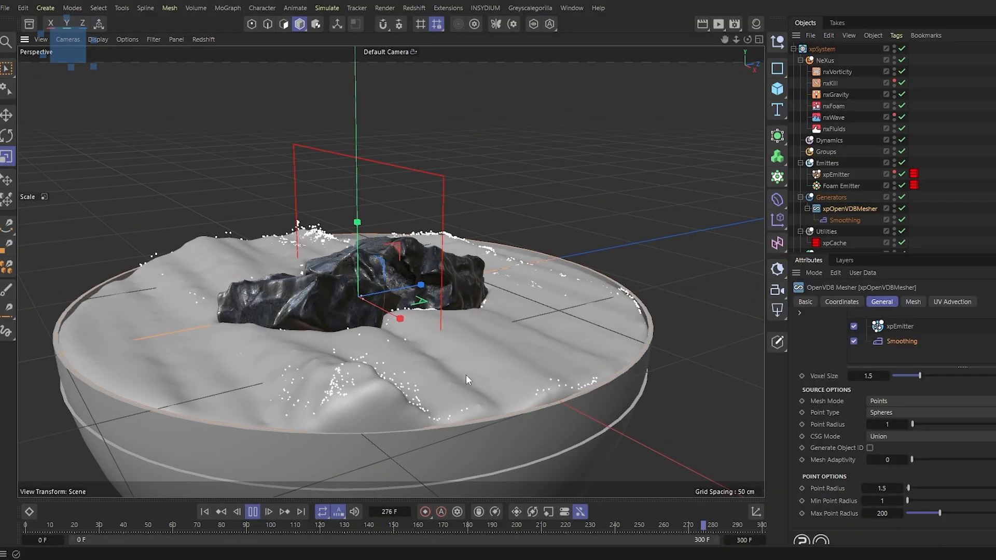
click(254, 513)
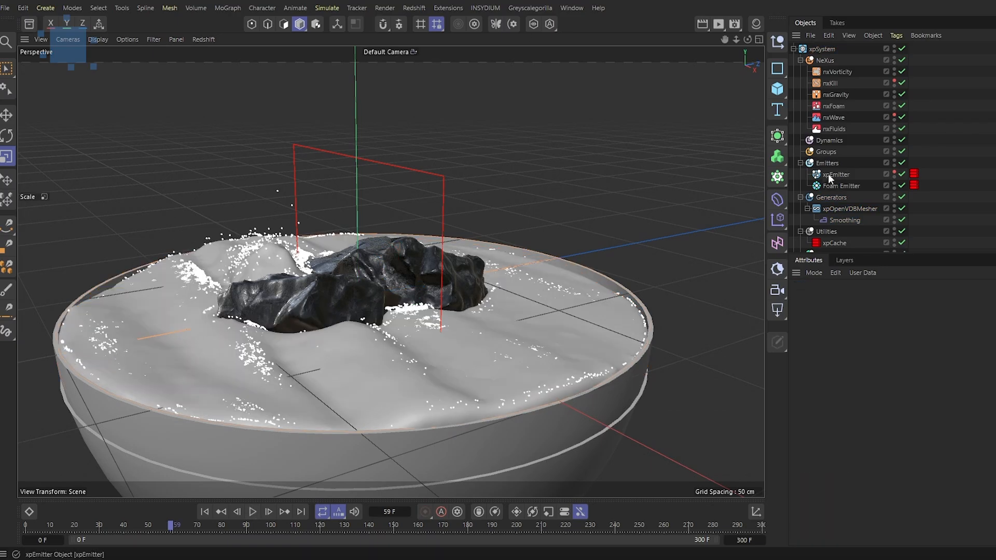
Add a Redshift Object tag to the Foam Emitter
scroll(830, 130, down, 3)
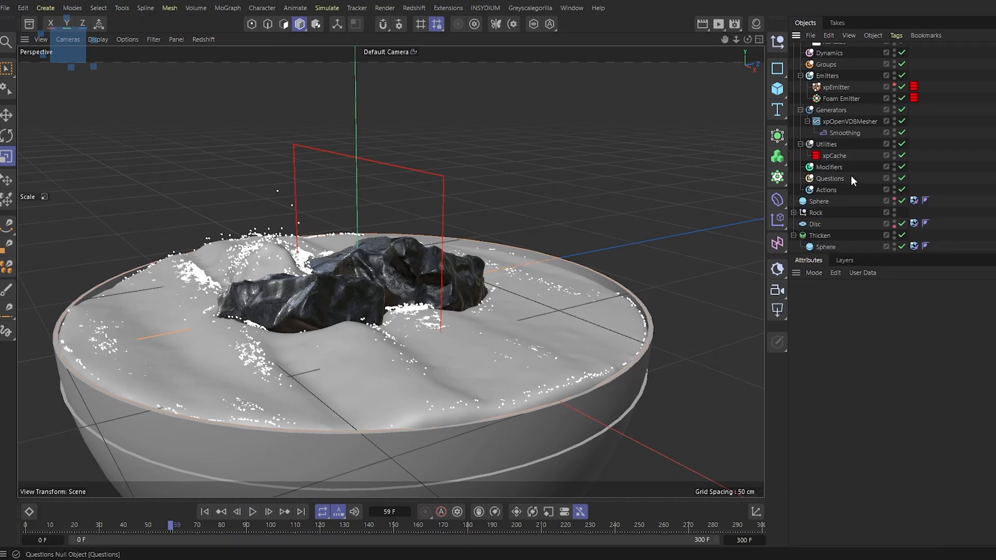
click(848, 99)
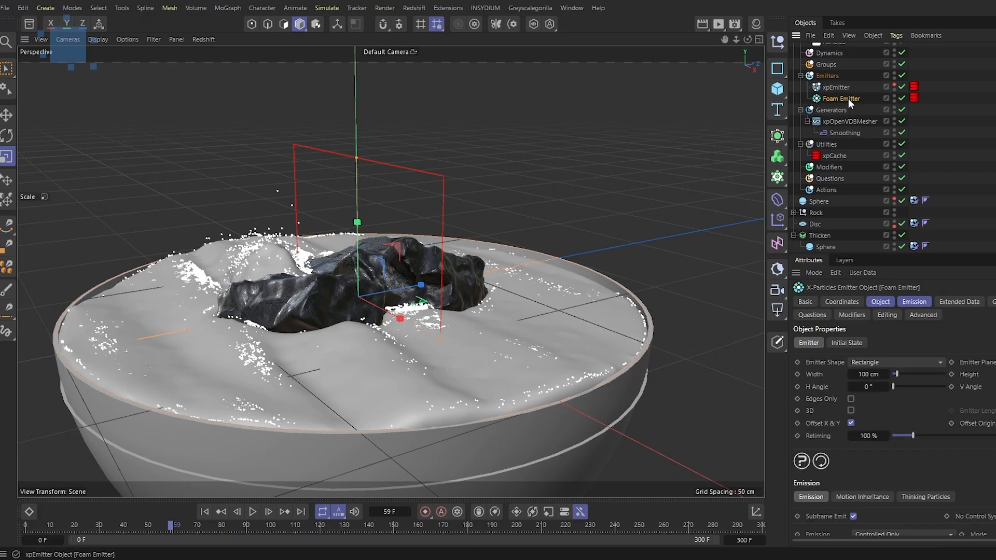
right_click(848, 98)
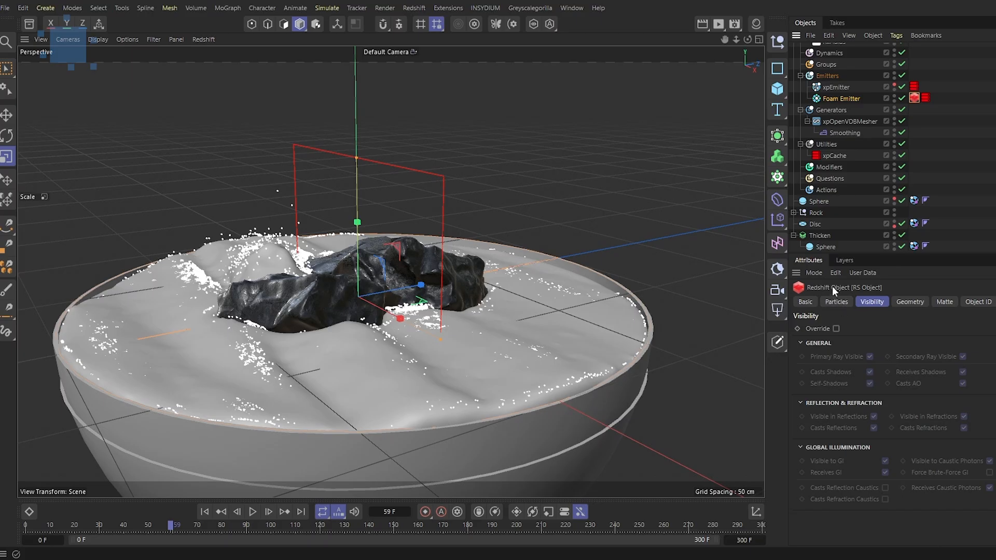
right_click(822, 201)
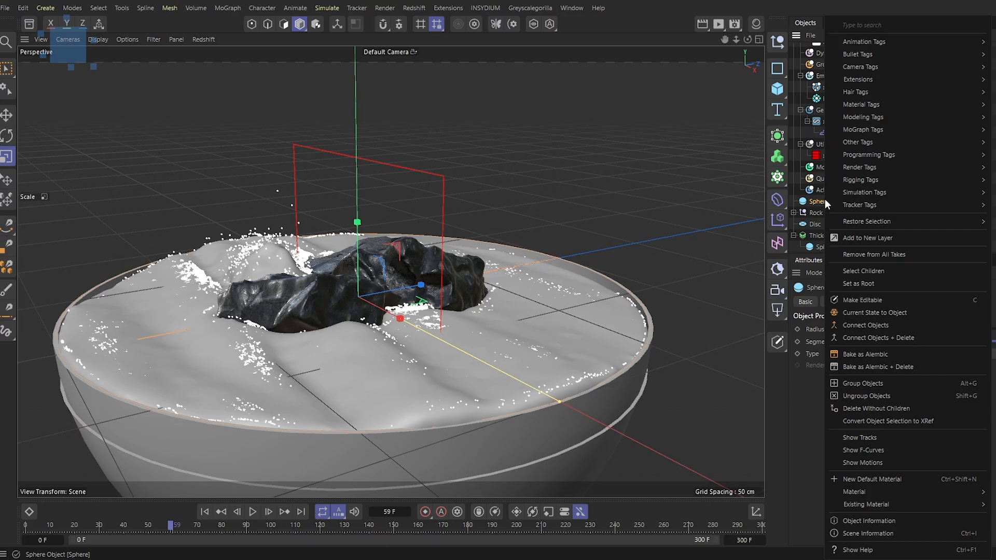
click(851, 167)
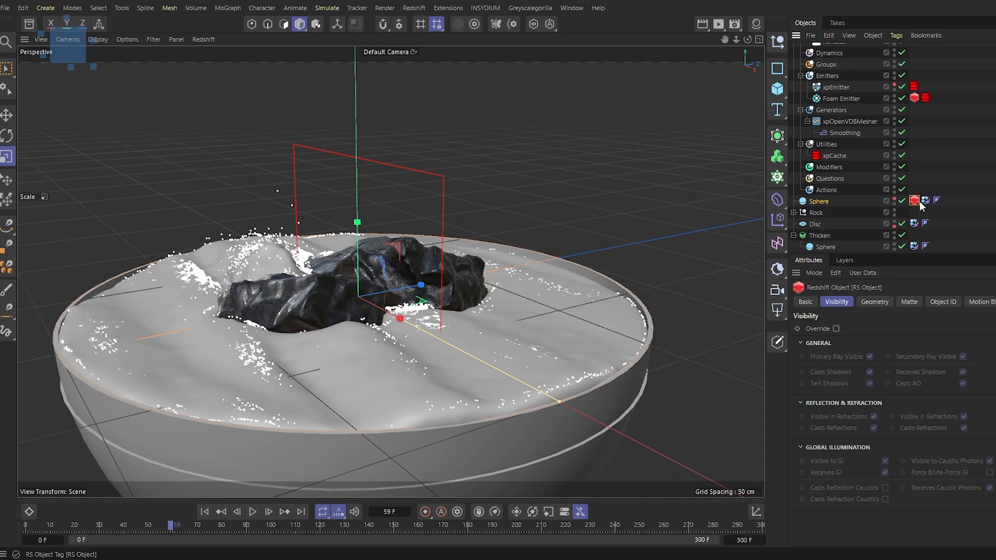
key(Delete)
Open the Particles settings of the Foam Emitter's Redshift Object tag
click(914, 98)
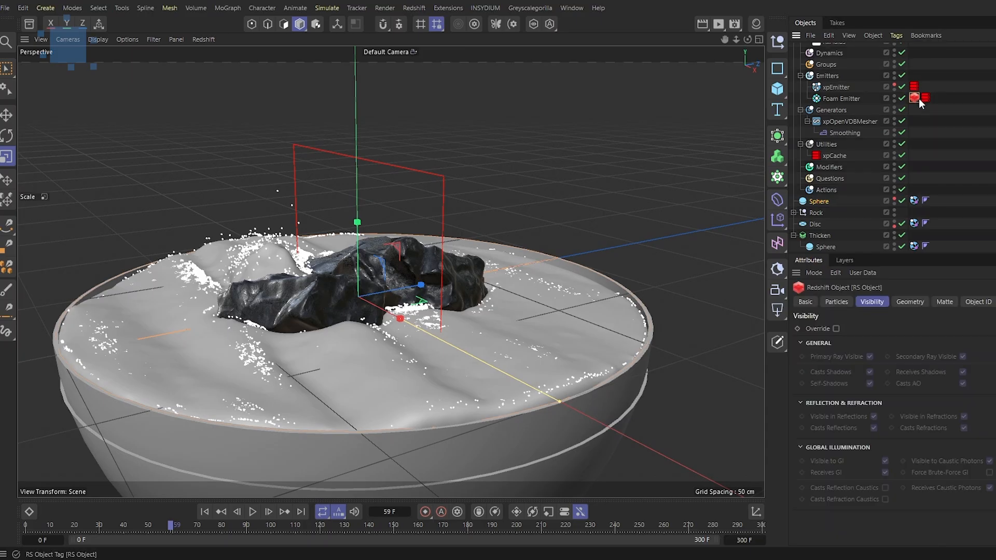
click(836, 303)
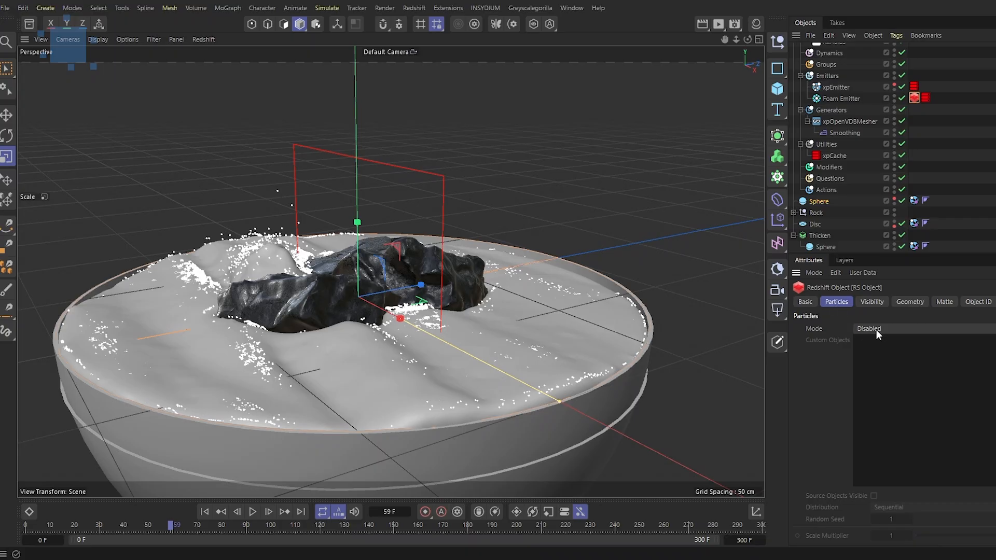
Open the Redshift RenderView docked beside the viewport and hide the Sphere from rendering
click(722, 26)
click(774, 81)
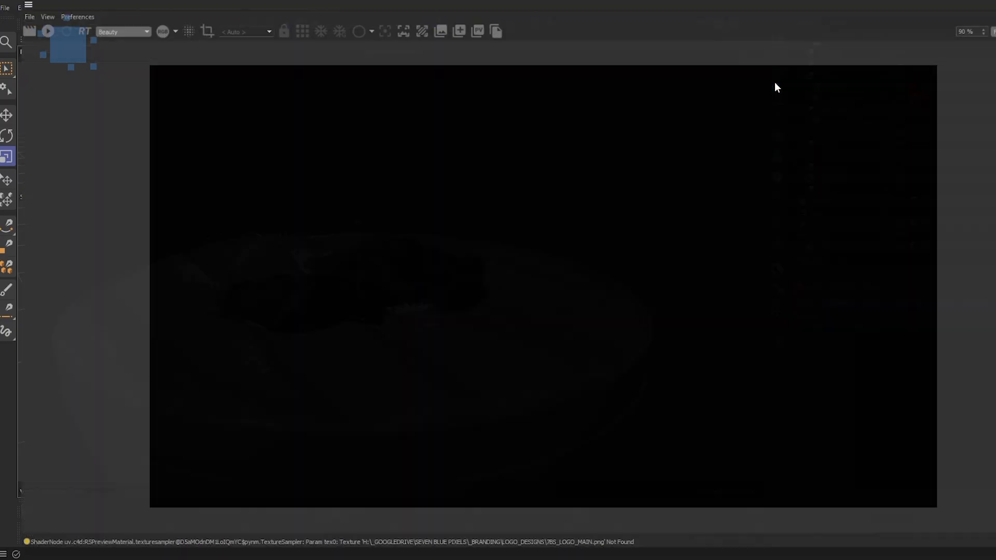
drag(124, 0, 218, 62)
drag(97, 76, 33, 94)
click(45, 78)
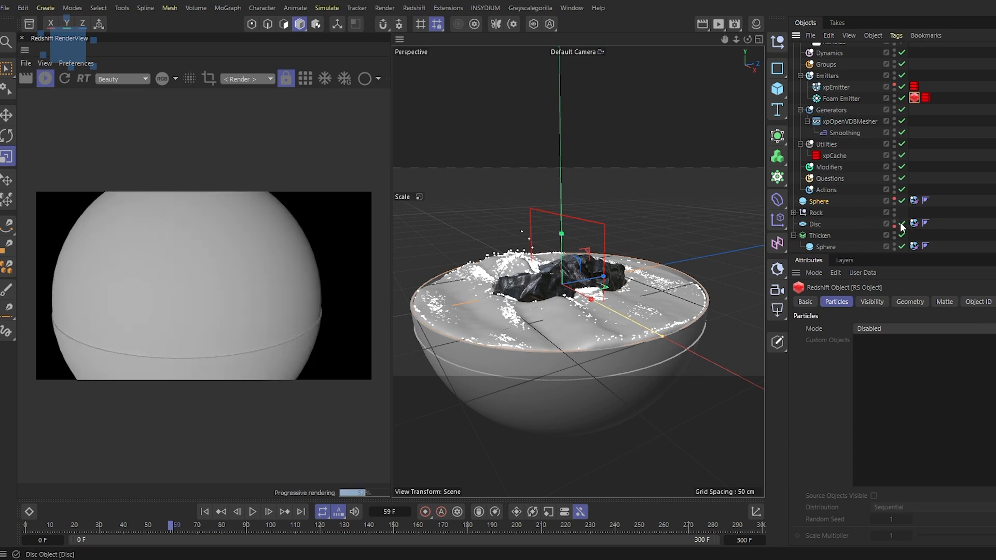
click(894, 203)
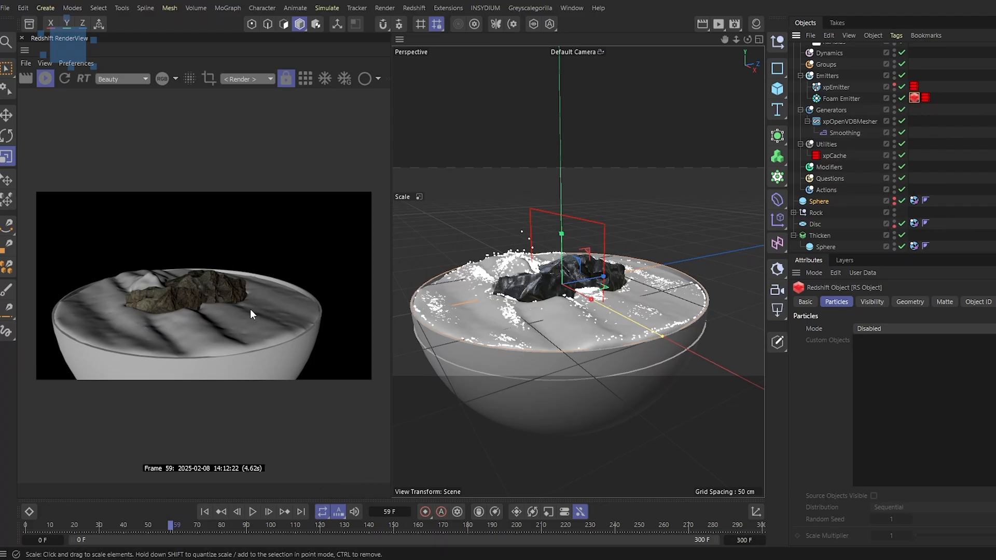
Set the Particles mode of the Foam Emitter's Redshift Object tag to Sphere Instances
scroll(597, 293, up, 5)
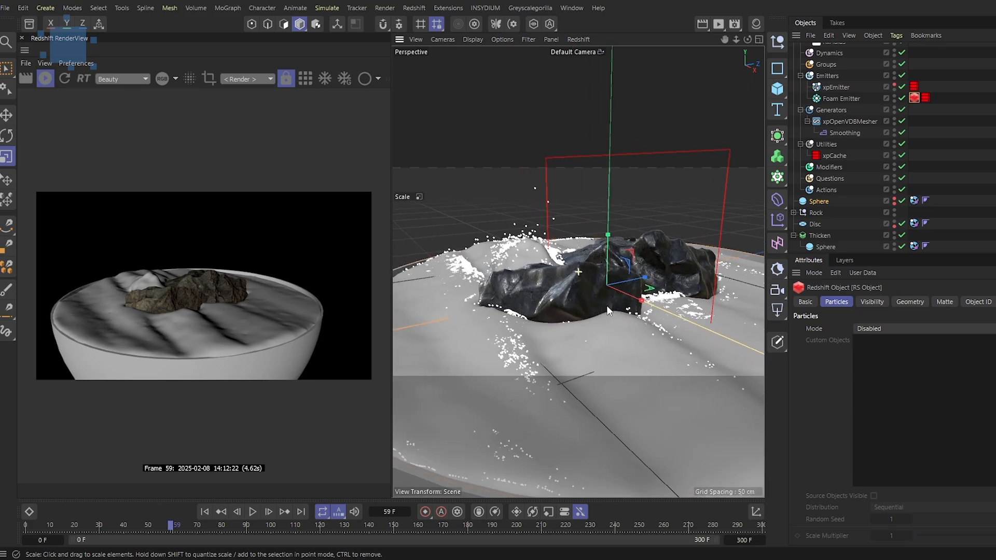
scroll(617, 302, down, 2)
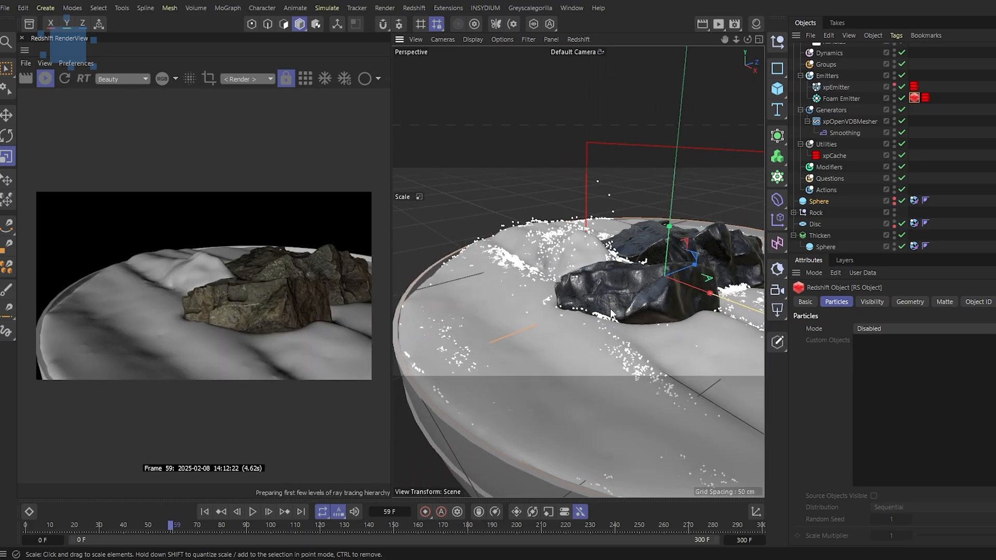
click(922, 329)
click(807, 324)
click(873, 329)
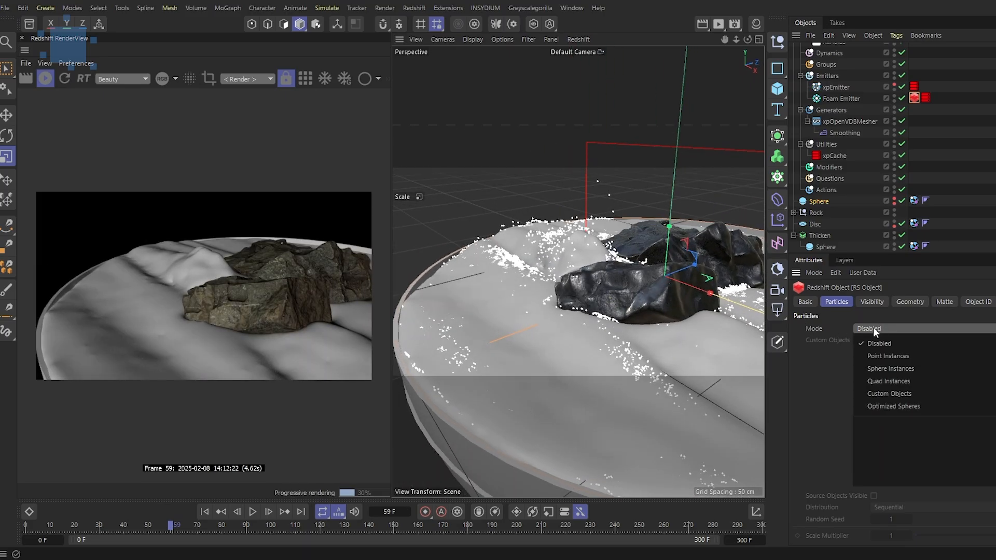
click(889, 366)
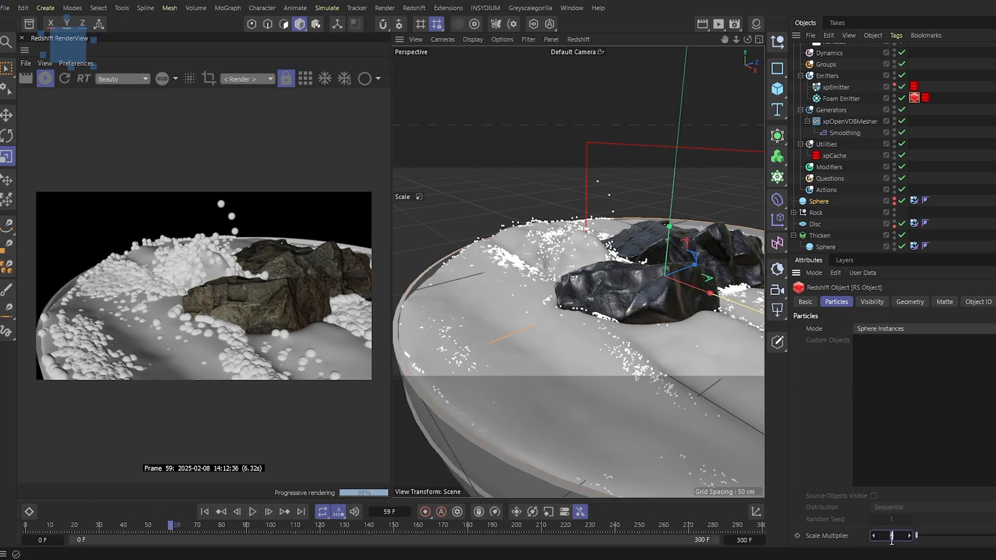
Set the Scale Multiplier of the sphere instances to 0.1
key(Return)
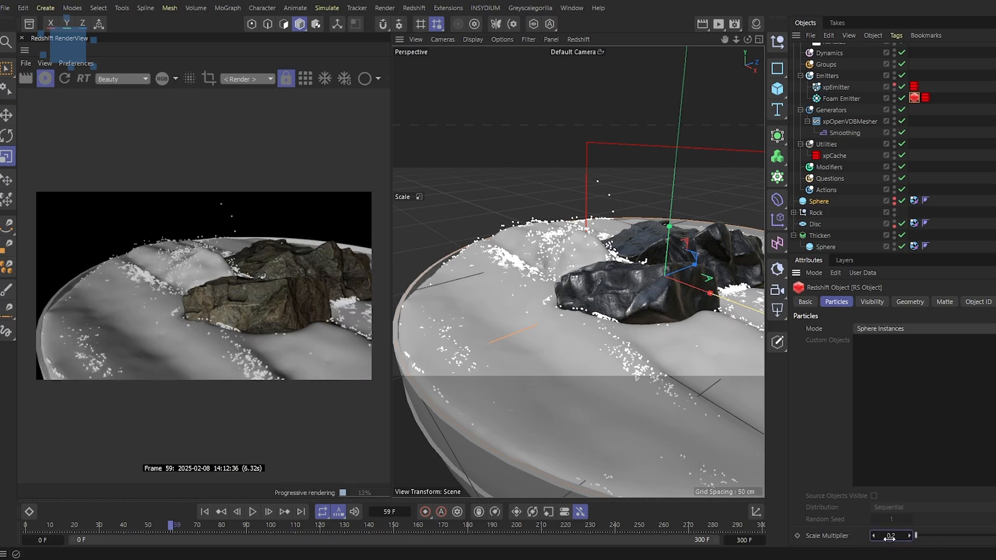
text(0.1)
key(Return)
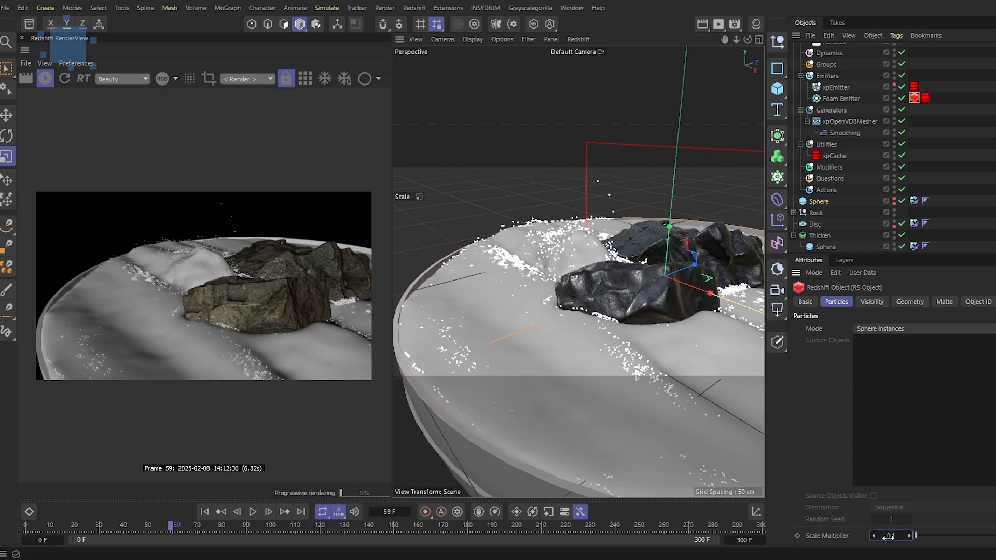
Rewind and play the simulation to review the foam particles instanced with the FoamSphere object
alt+drag(637, 332, 603, 322)
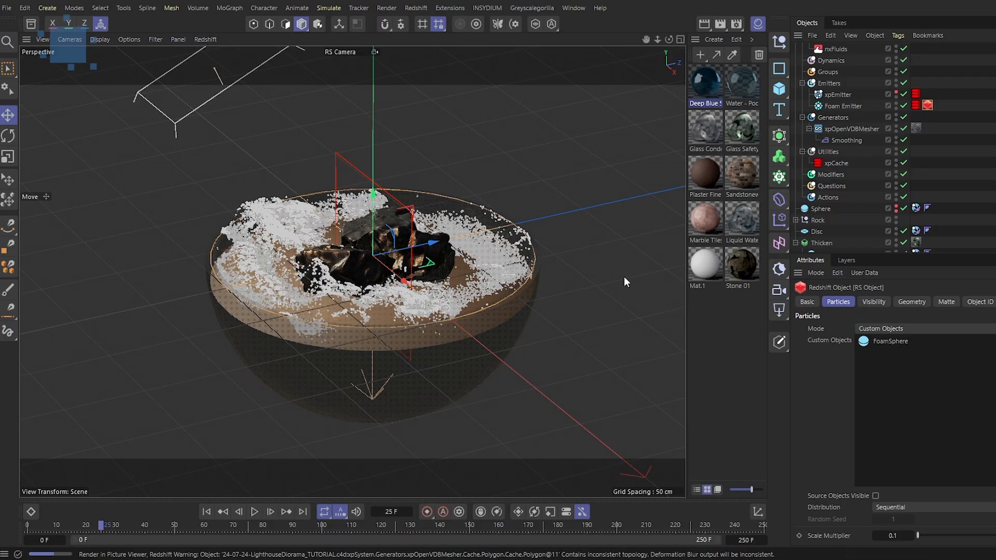
click(615, 308)
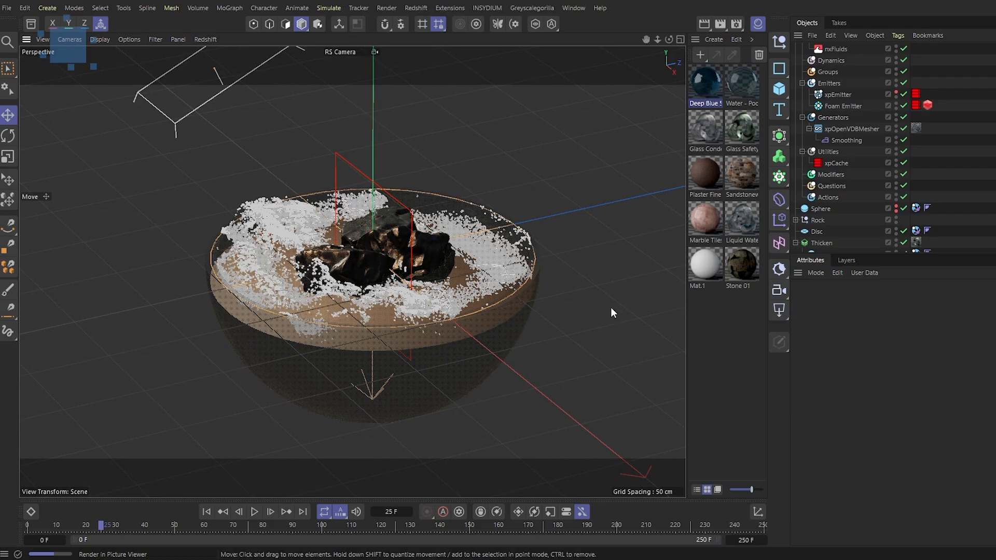
click(206, 512)
click(255, 513)
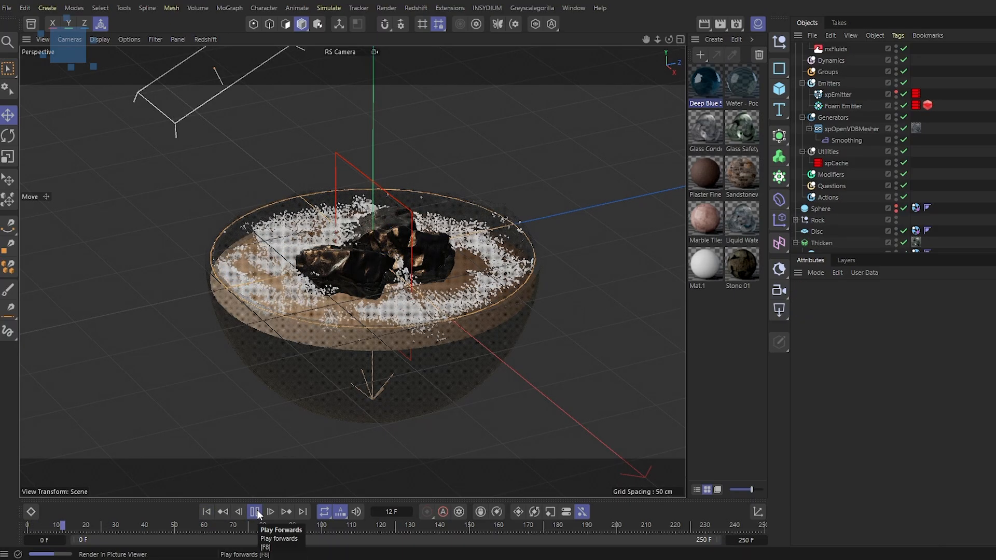
scroll(437, 275, up, 4)
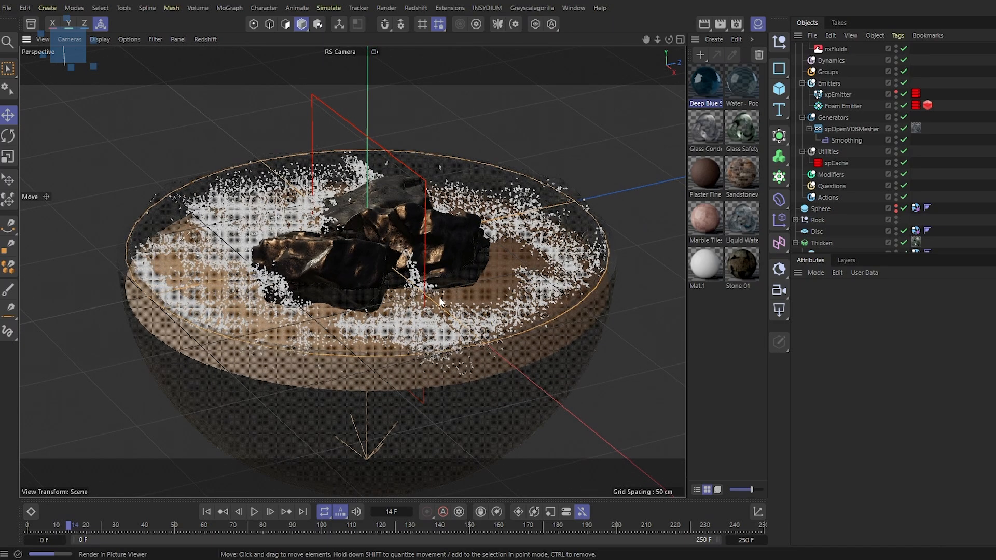
scroll(856, 146, up, 5)
scroll(930, 83, up, 5)
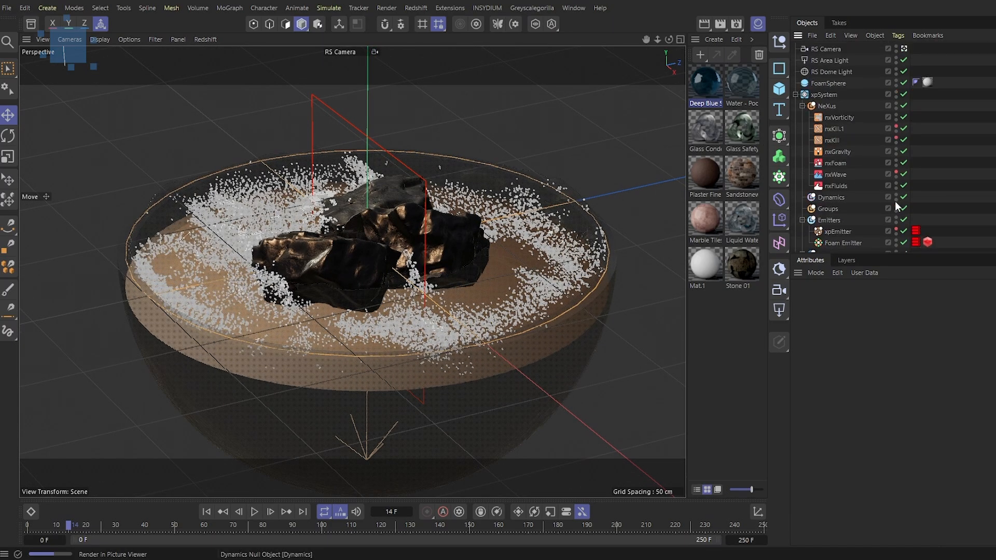
Leave the RS Camera view and inspect the foam particles around the rock up close
click(905, 49)
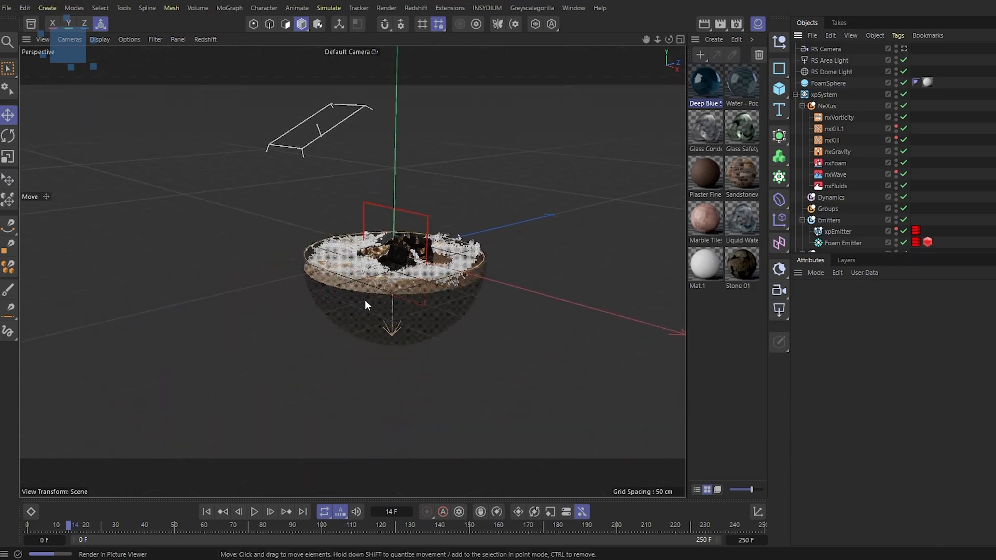
scroll(401, 302, up, 8)
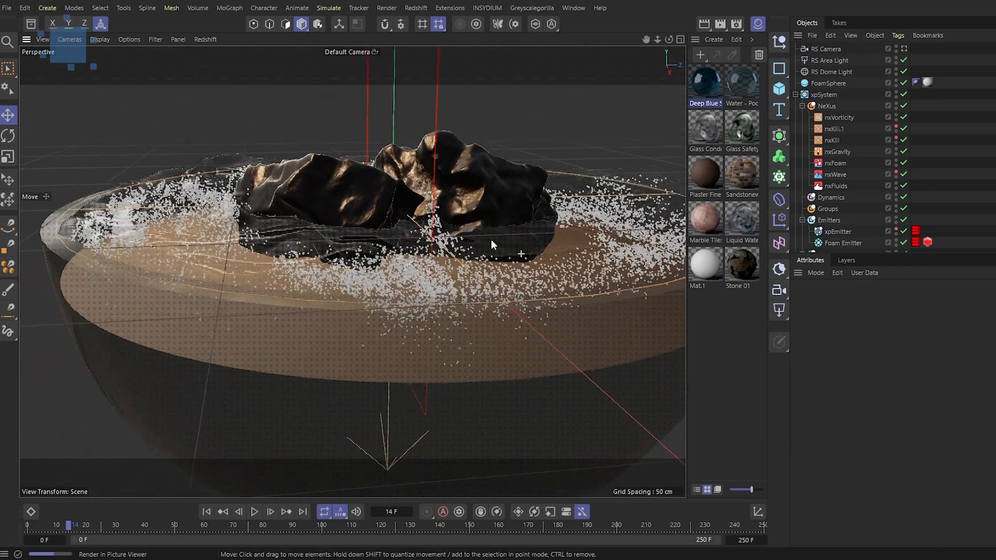
scroll(514, 243, up, 3)
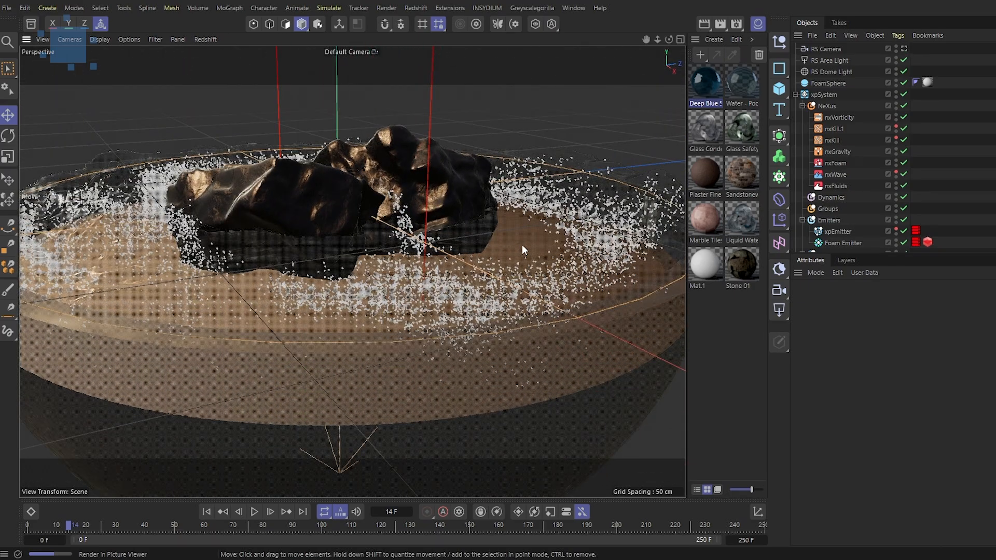
key(m)
key(b)
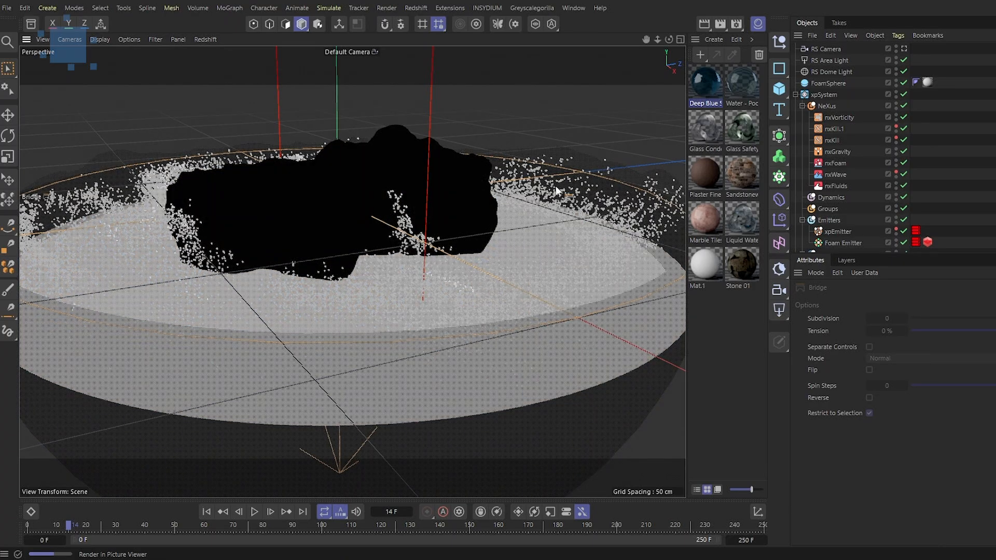
alt+drag(462, 263, 506, 226)
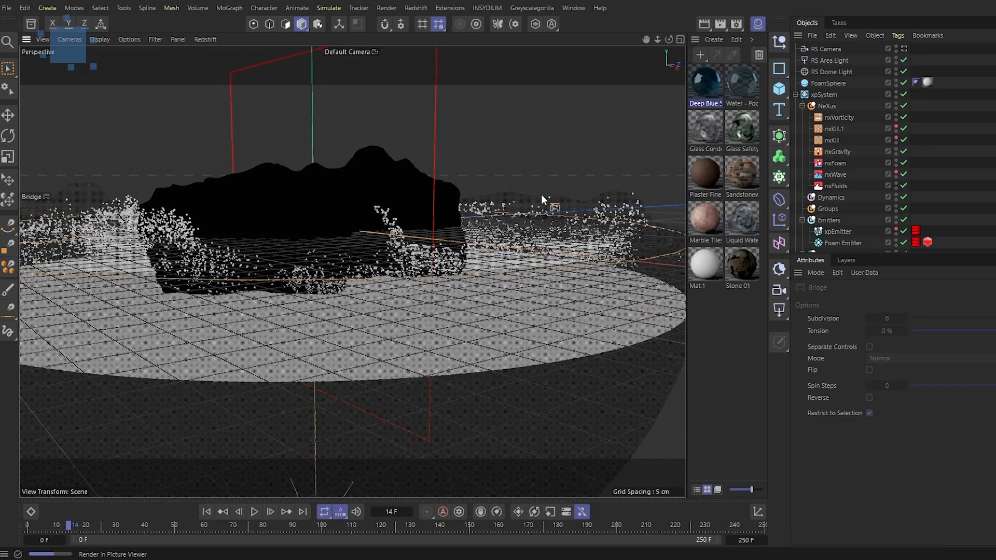
alt+drag(608, 198, 450, 257)
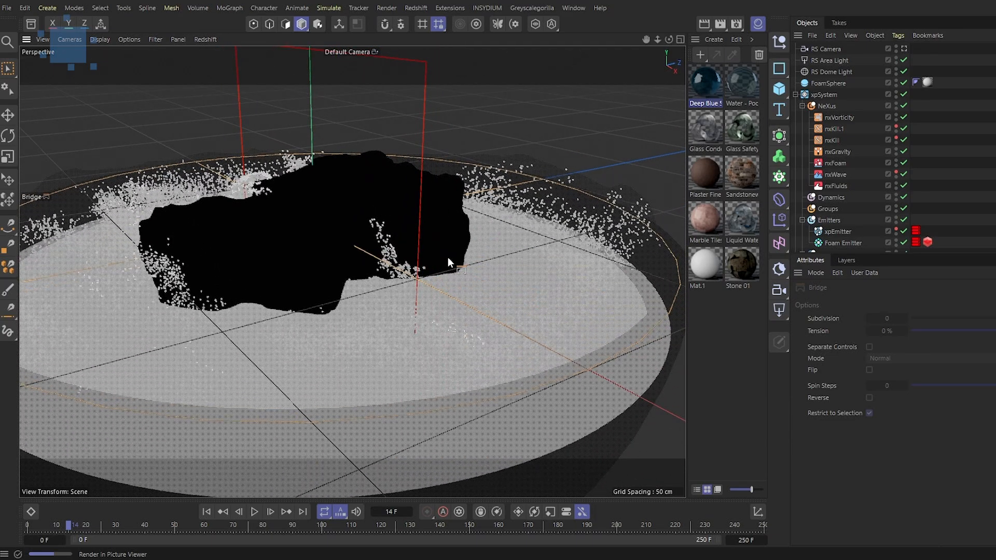
Inspect the FoamSphere object's radius and the Foam Emitter's Redshift Object tag particle settings
click(840, 84)
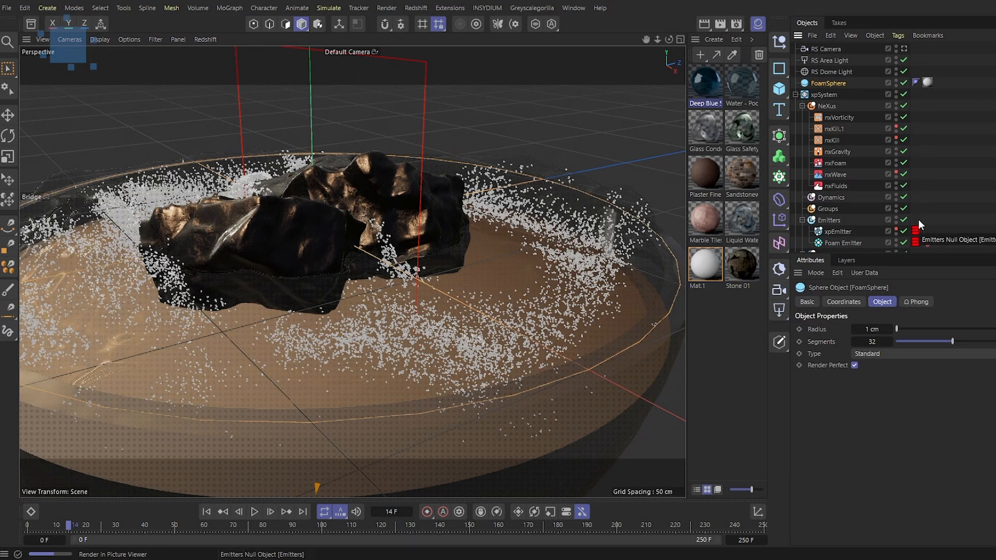
scroll(923, 220, down, 3)
click(928, 173)
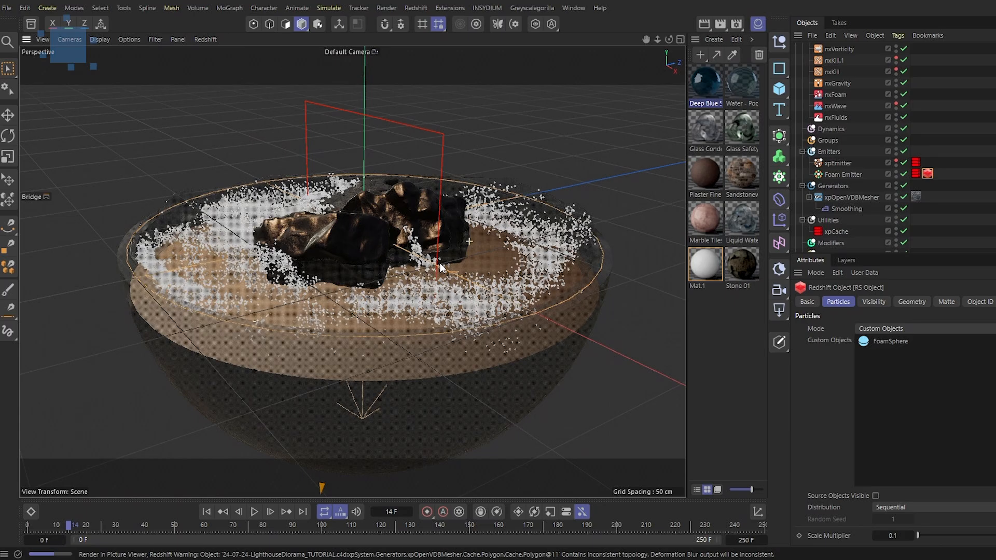
scroll(440, 267, down, 3)
alt+drag(357, 248, 430, 256)
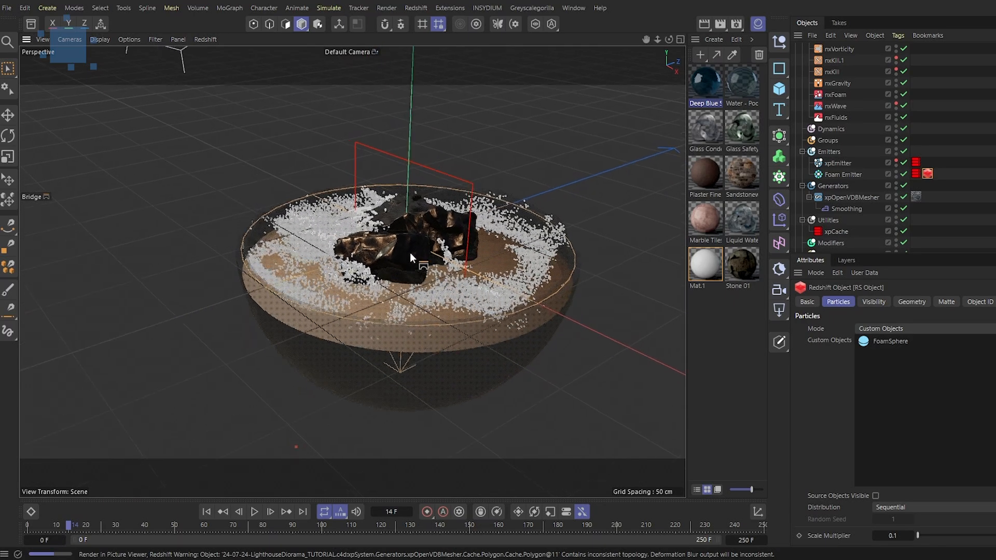
scroll(882, 130, up, 3)
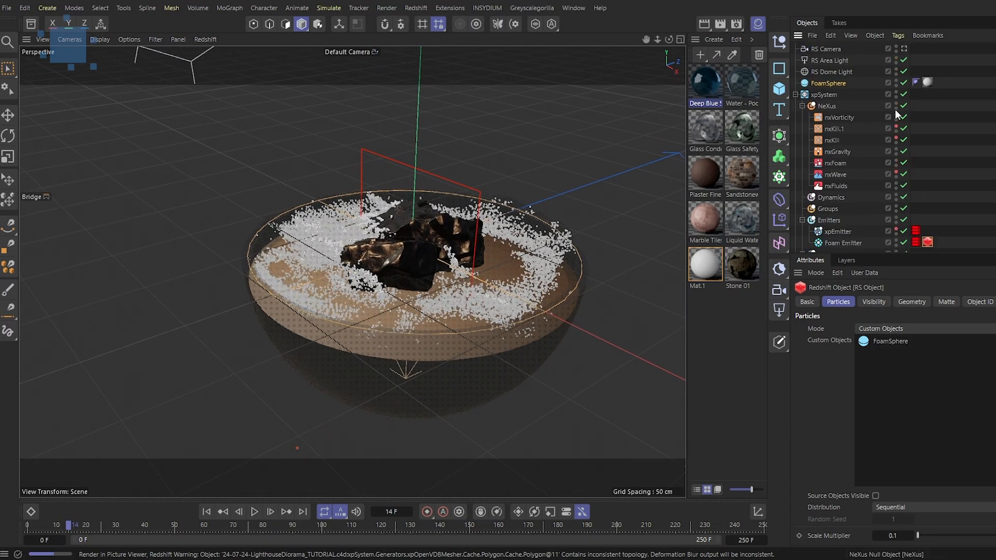
Look through the RS Camera and open the project settings to examine the color management options
click(837, 49)
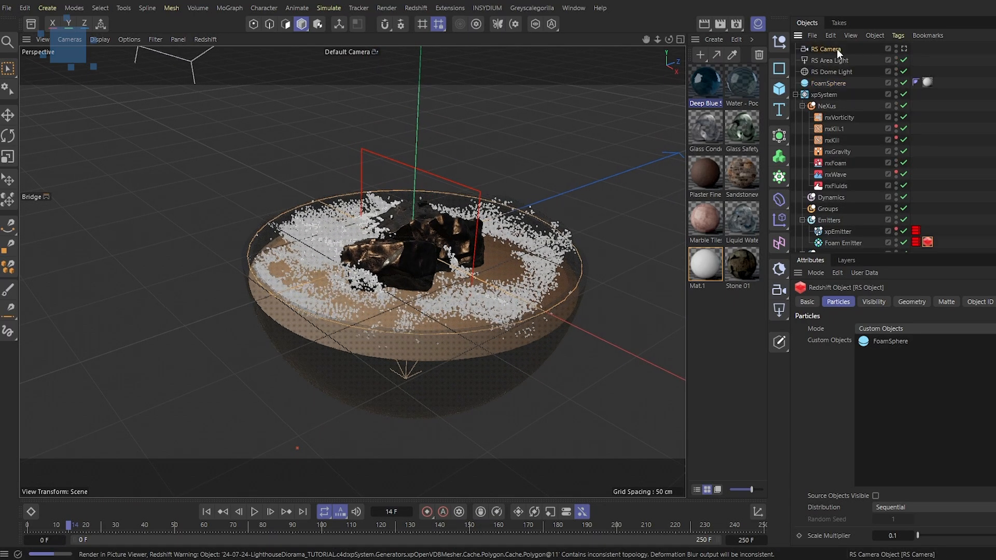
click(905, 49)
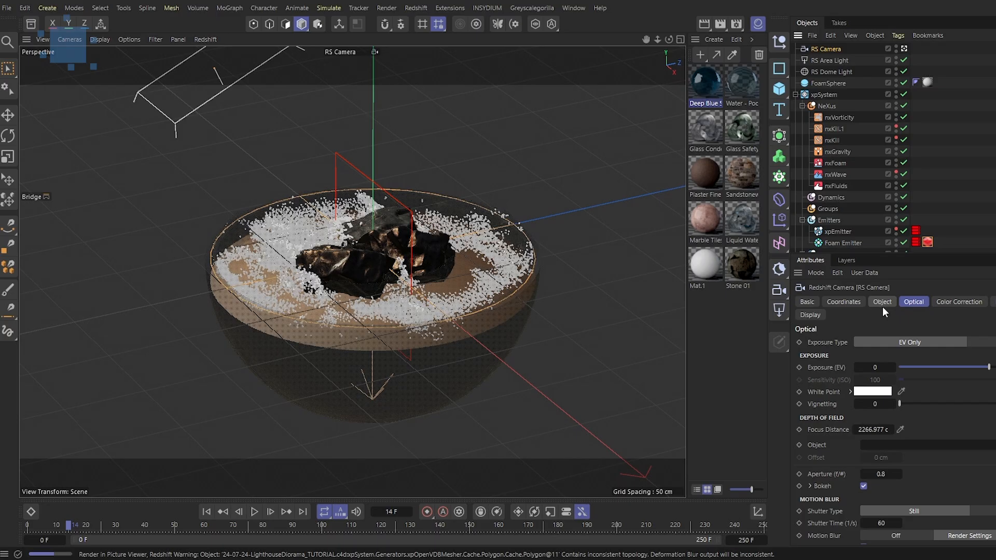
key(ctrl+d)
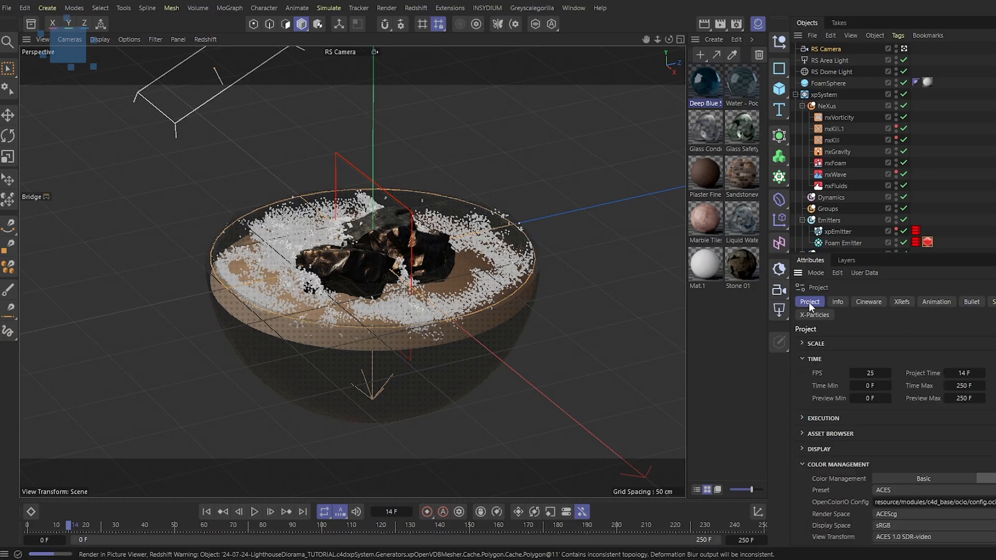
scroll(846, 447, down, 2)
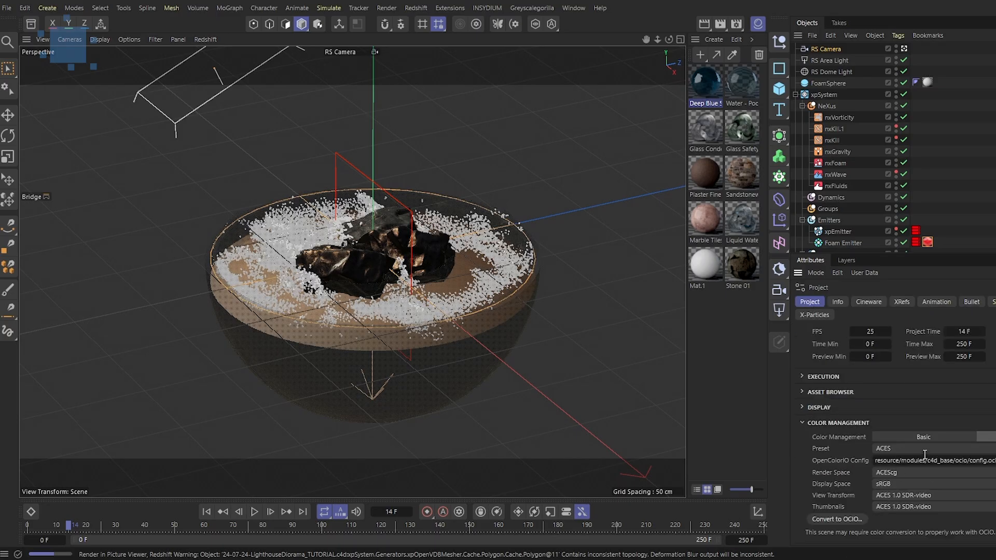